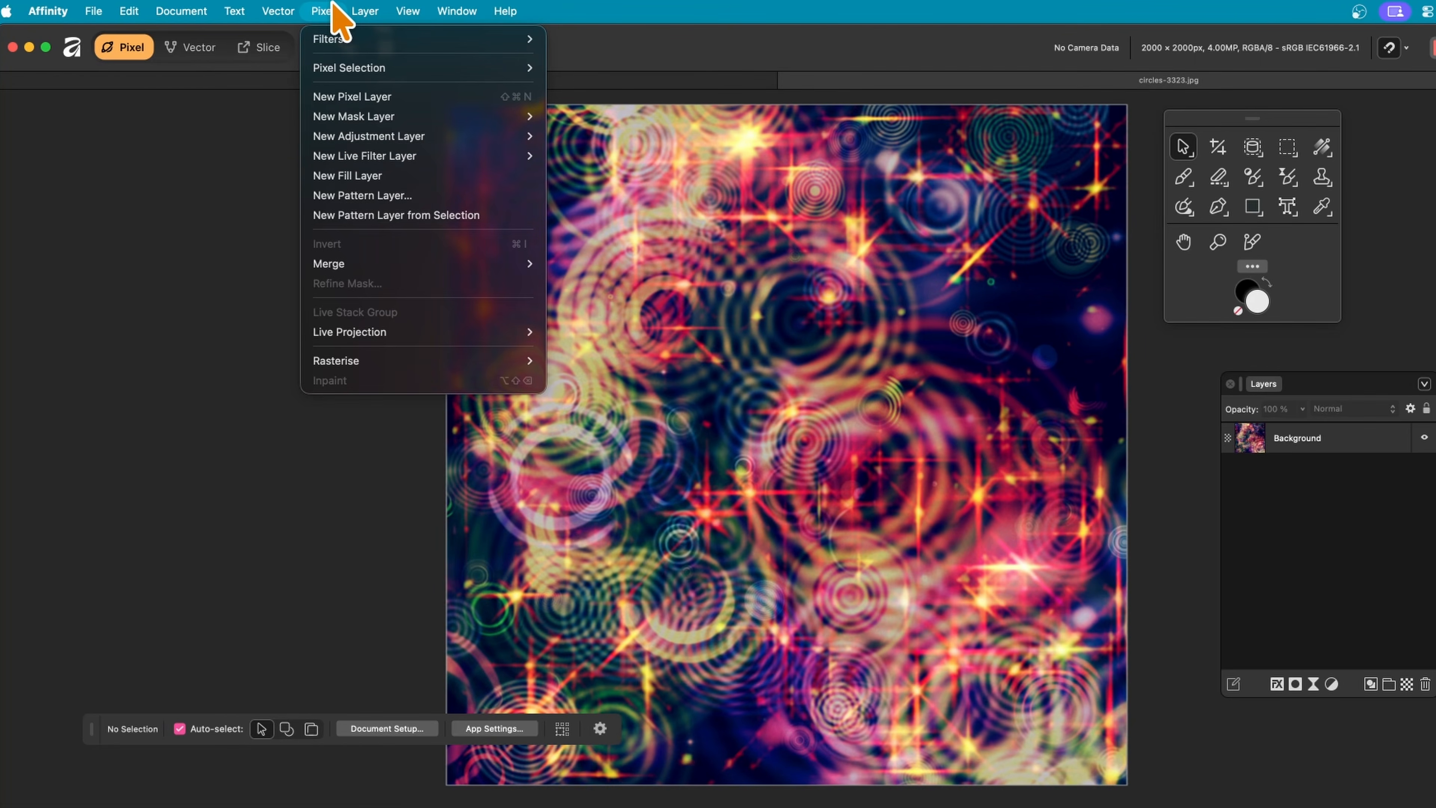
Step: Add a live Gaussian Blur filter layer with a 100 px radius, comparing Preserve Alpha off and on and leaving it on
{"action": "mouse_move", "coordinate": [386, 160]}
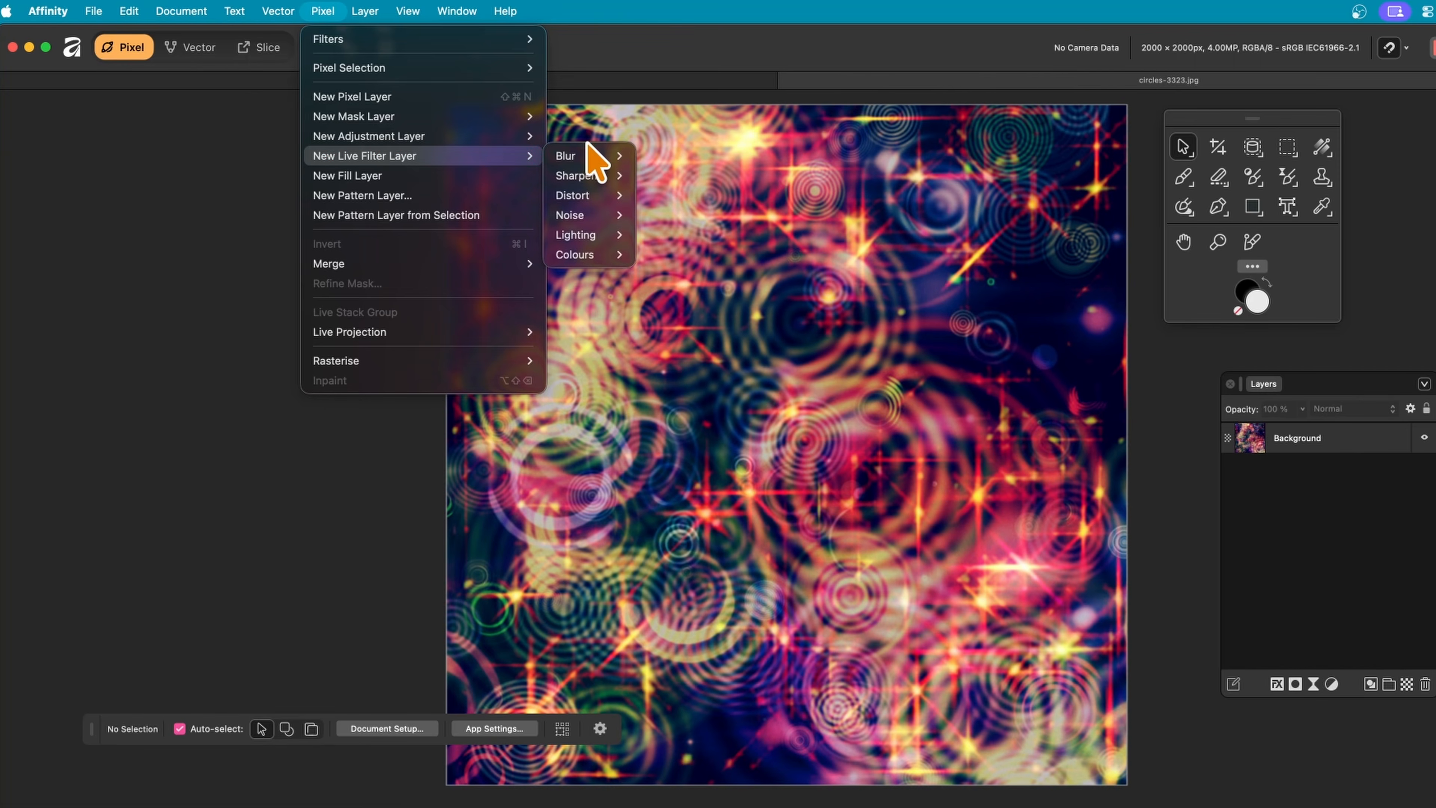
{"action": "mouse_move", "coordinate": [589, 179]}
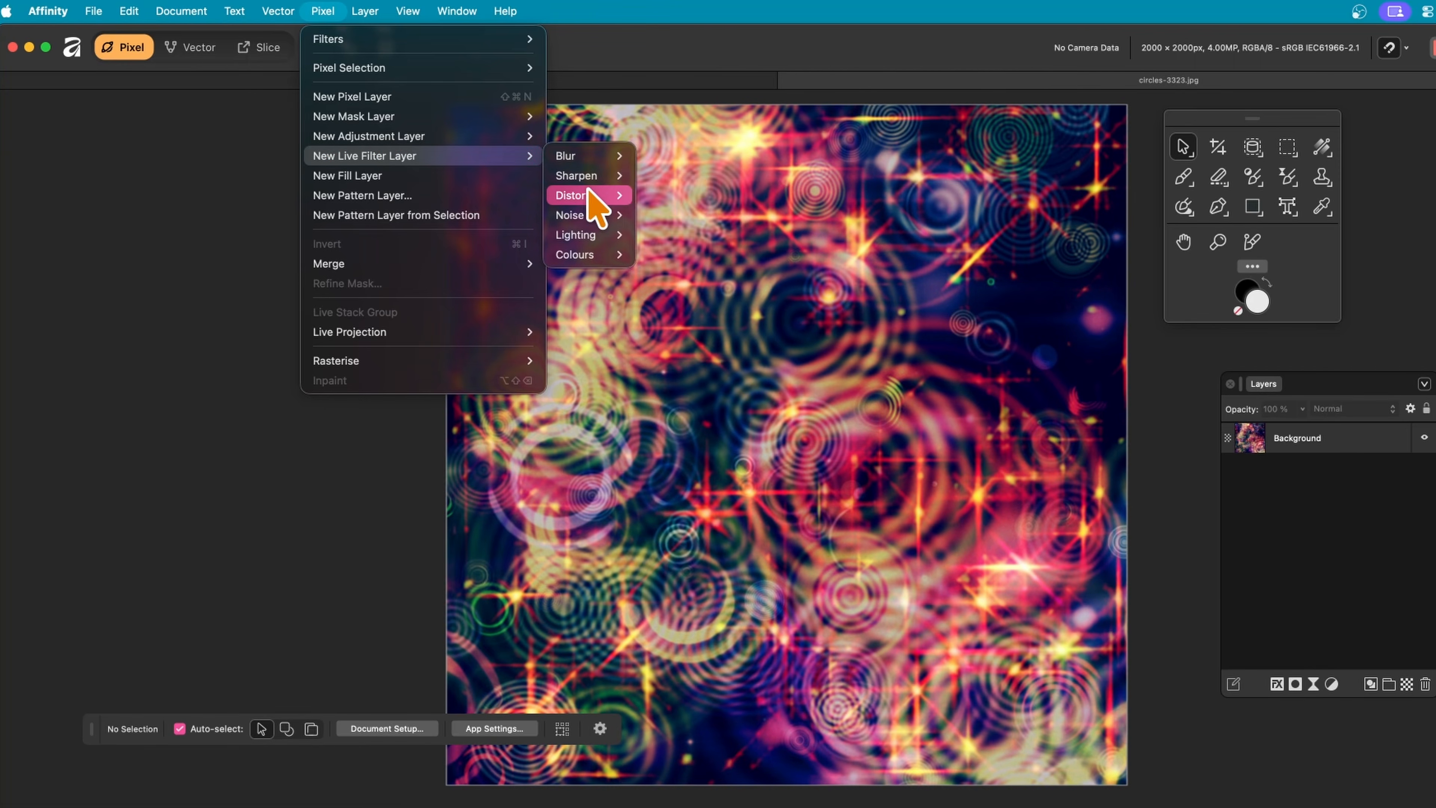
{"action": "mouse_move", "coordinate": [593, 220]}
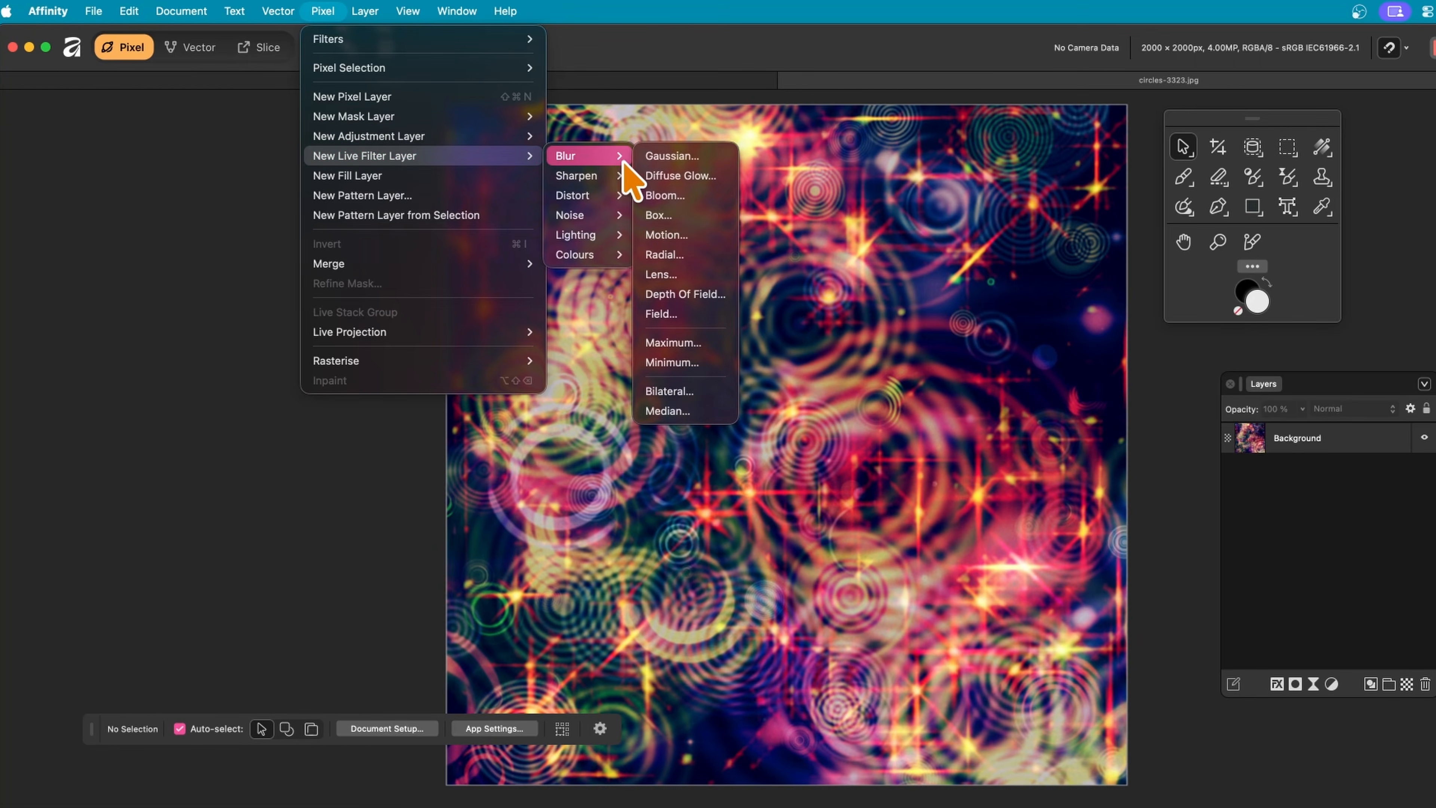
{"action": "left_click", "coordinate": [653, 163]}
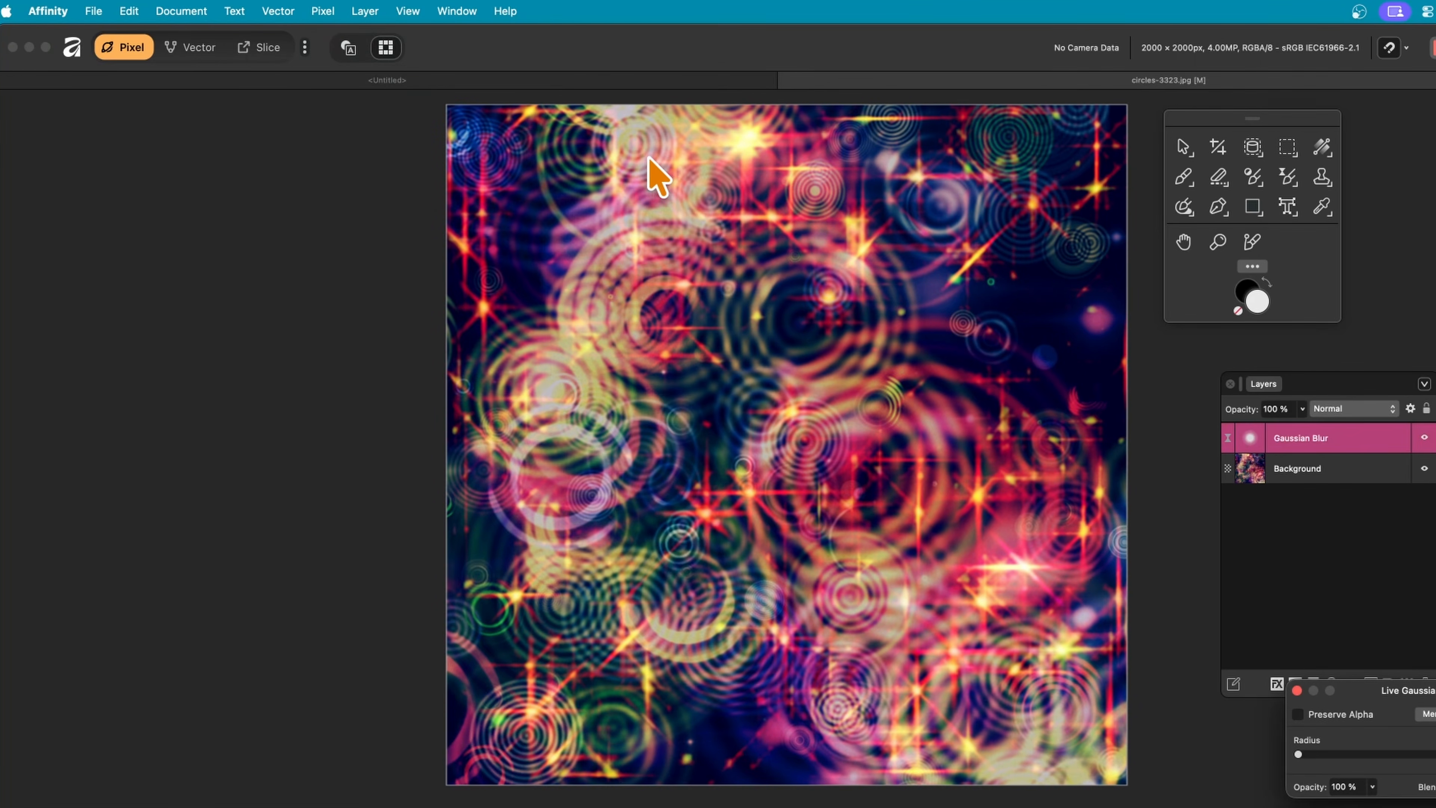
{"action": "left_click_drag", "start_coordinate": [1424, 684], "coordinate": [751, 261]}
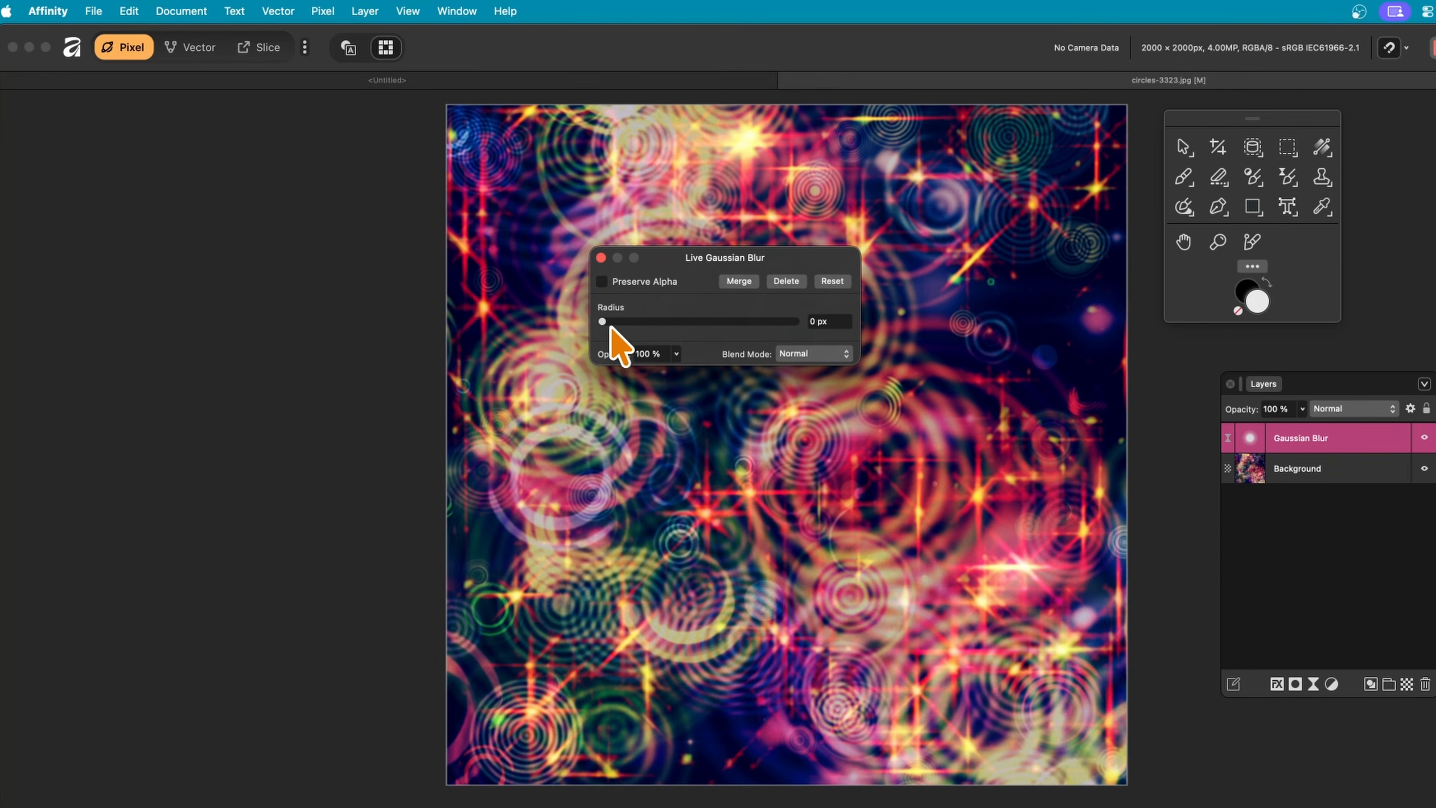
{"action": "left_click_drag", "start_coordinate": [610, 322], "coordinate": [801, 333]}
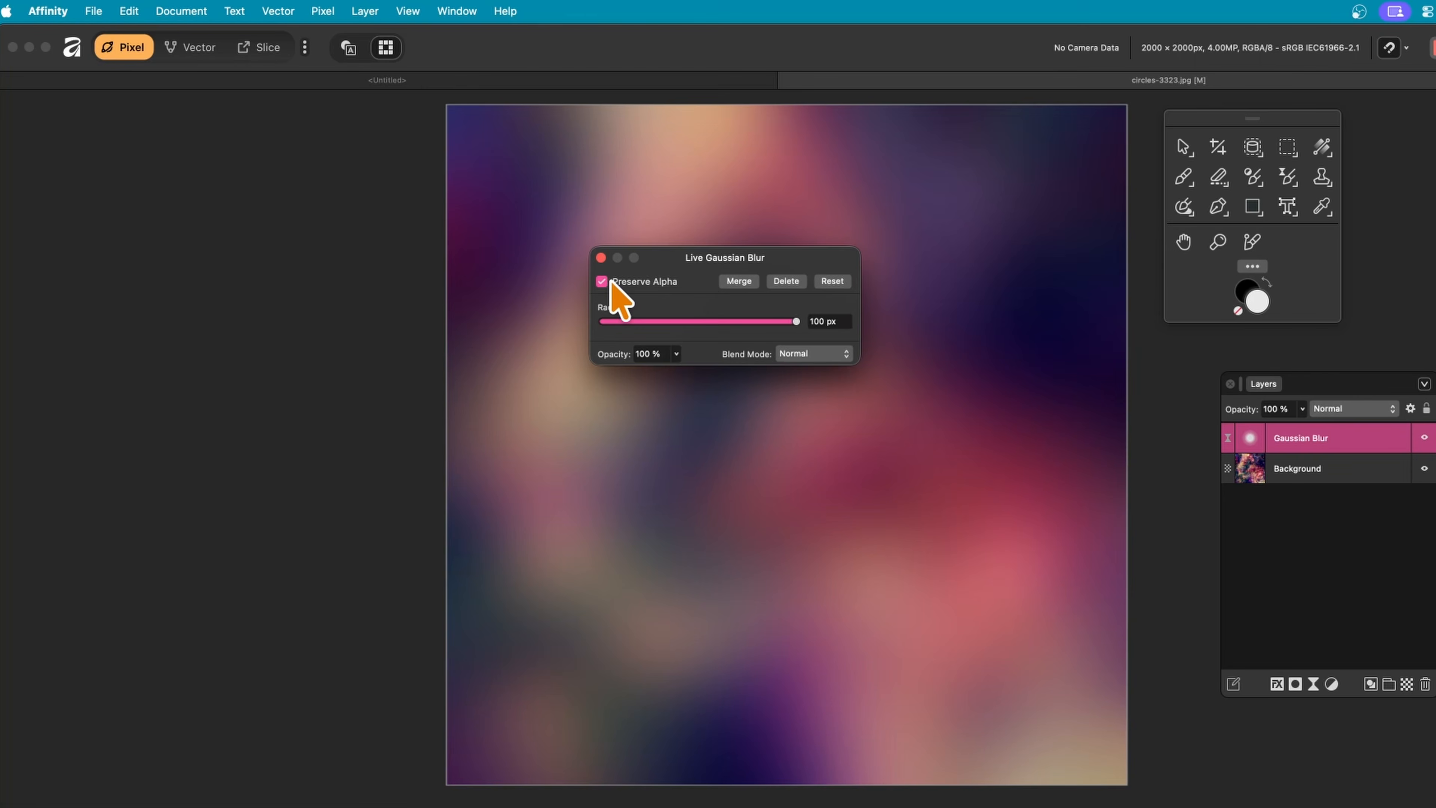
{"action": "left_click", "coordinate": [602, 281]}
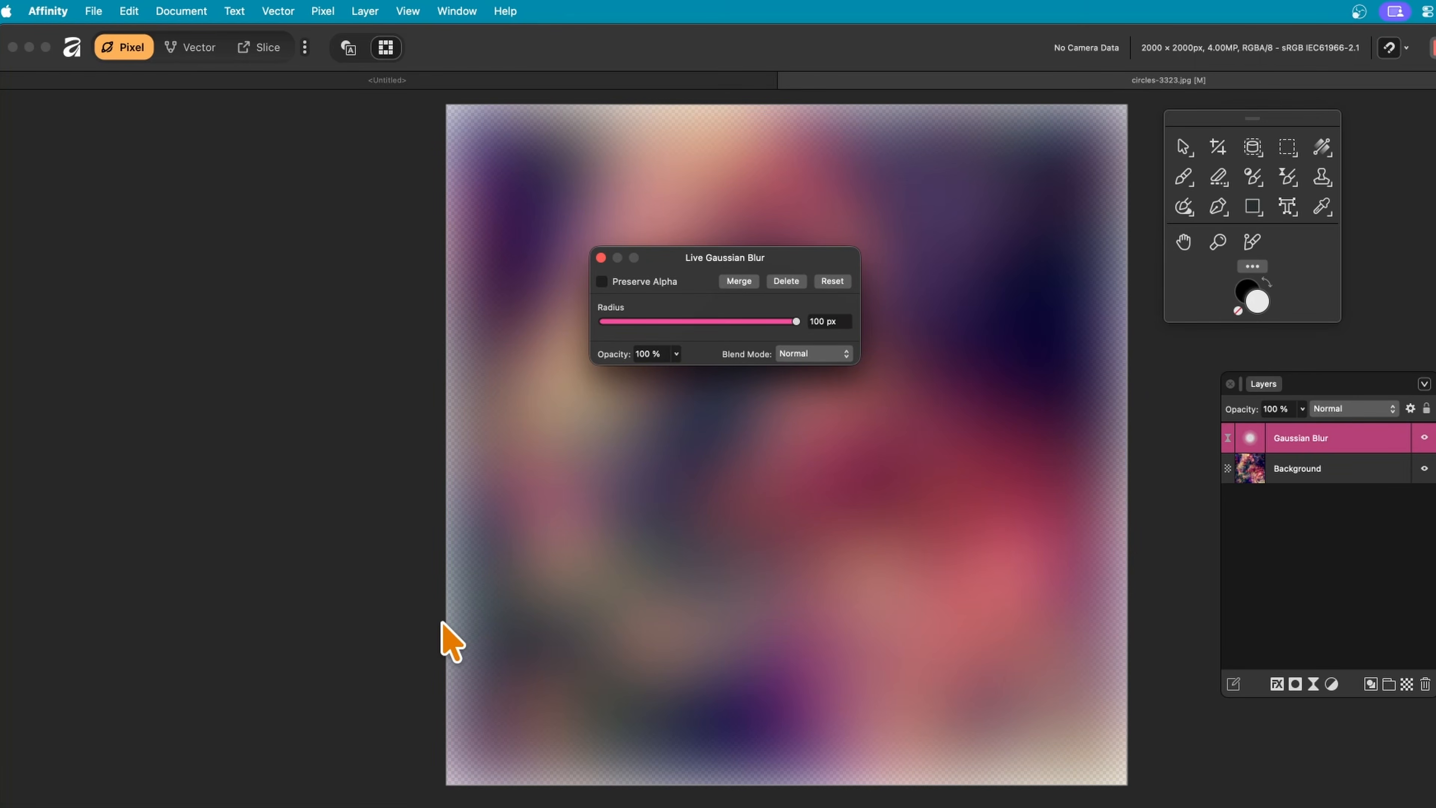
{"action": "left_click", "coordinate": [602, 282]}
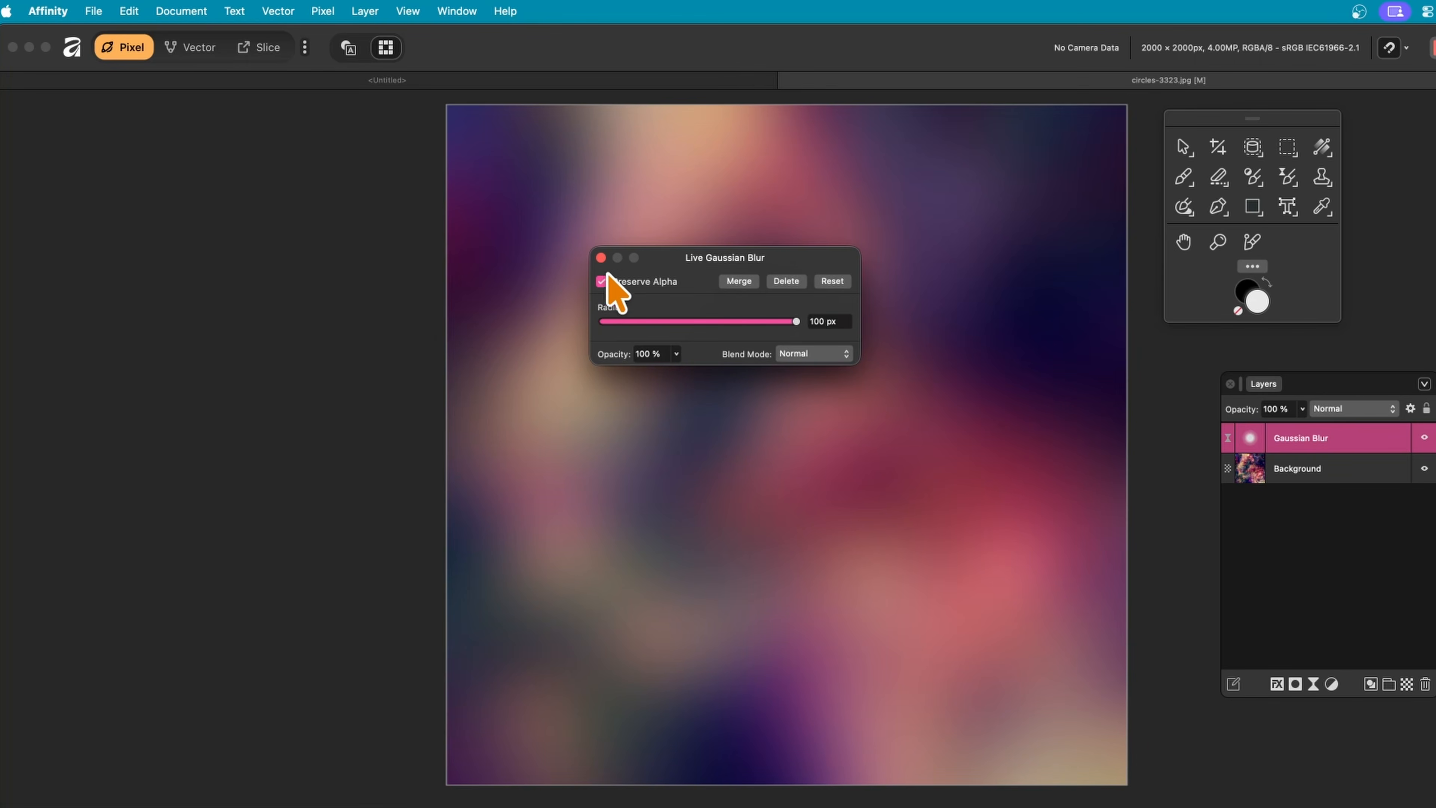
Step: Try the live blur at 0% and back at 100% opacity, and preview the Multiply blend mode
{"action": "left_click", "coordinate": [677, 354]}
{"action": "left_click_drag", "start_coordinate": [675, 371], "coordinate": [505, 372]}
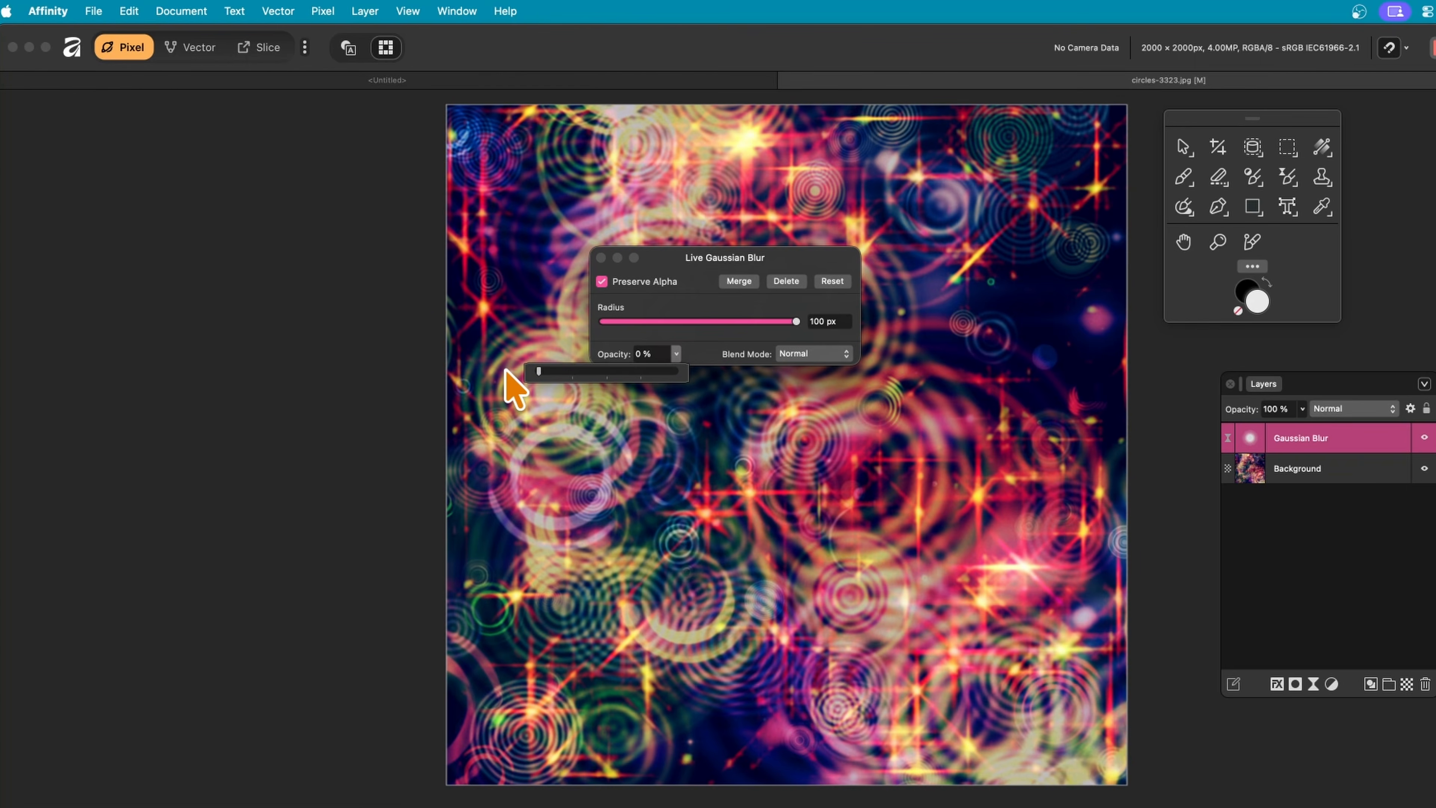
{"action": "left_click_drag", "start_coordinate": [507, 373], "coordinate": [718, 373]}
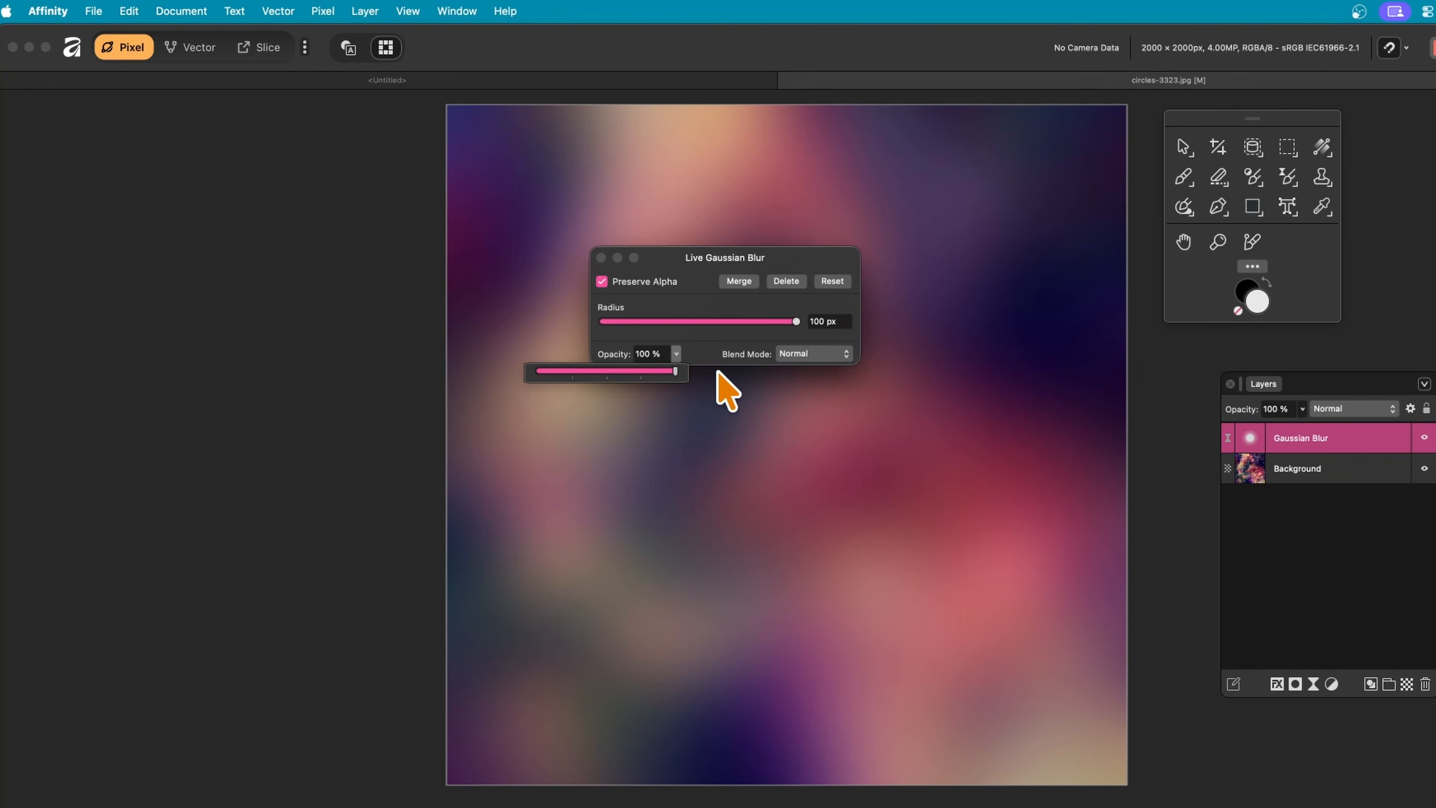
{"action": "left_click", "coordinate": [724, 353]}
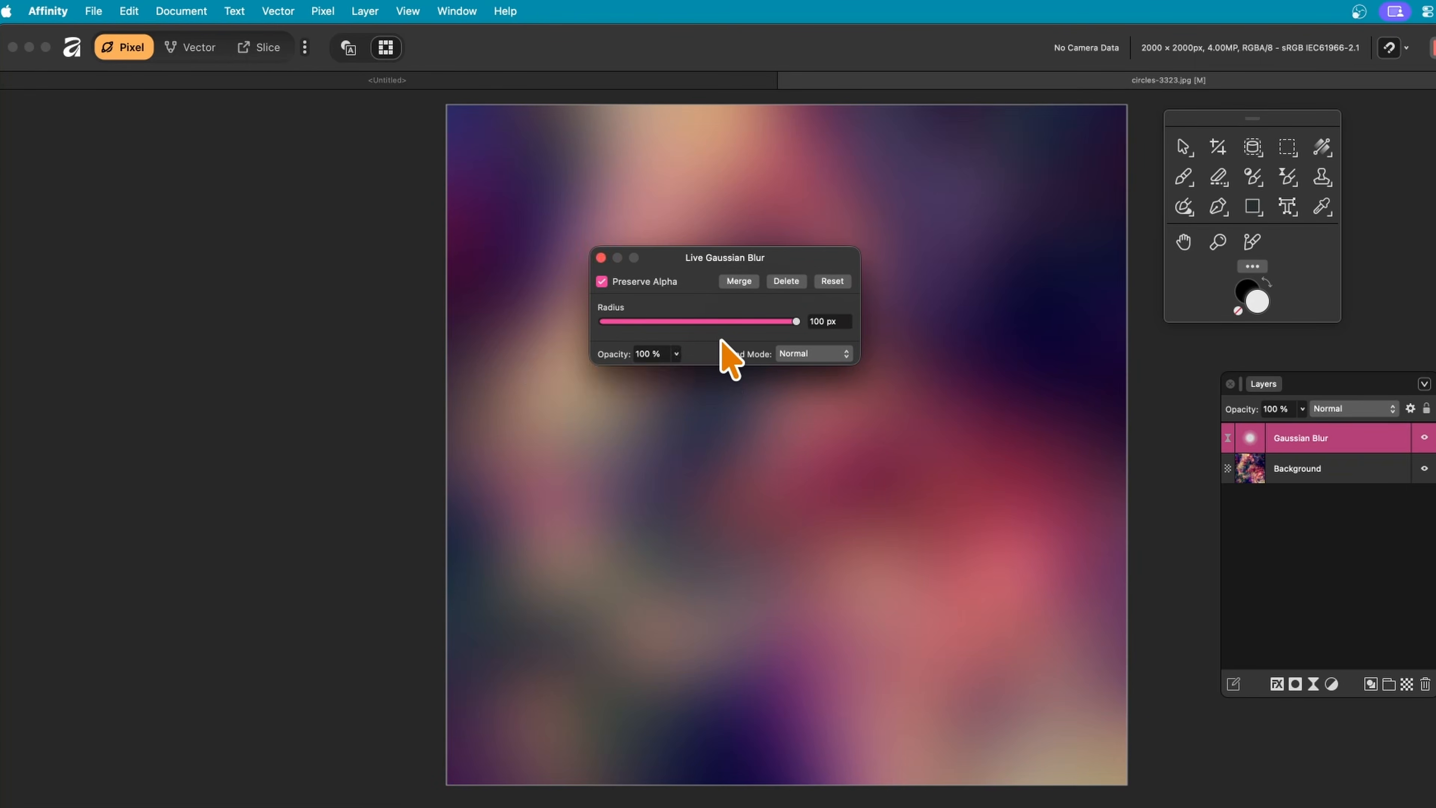
{"action": "left_click", "coordinate": [838, 371]}
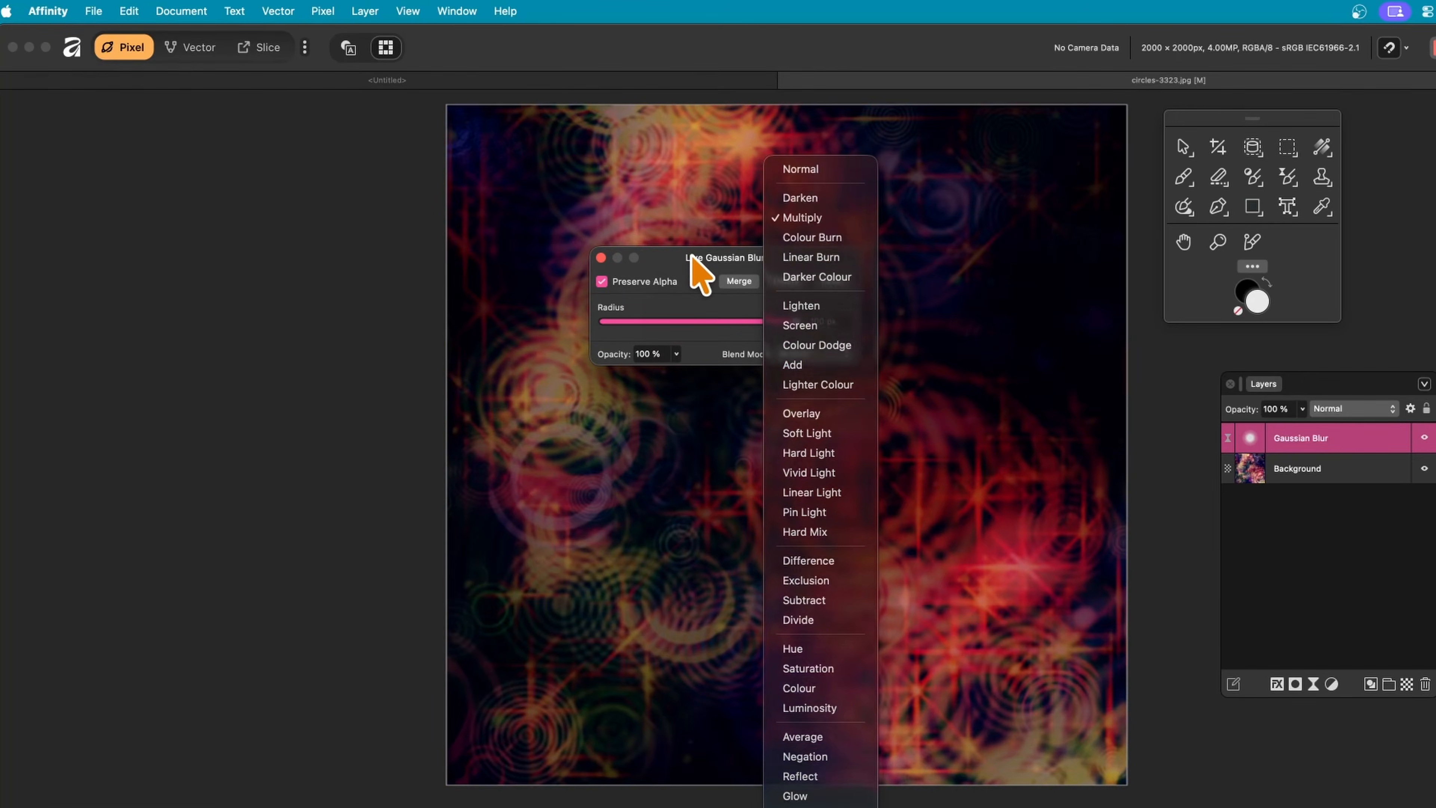
{"action": "left_click", "coordinate": [736, 261]}
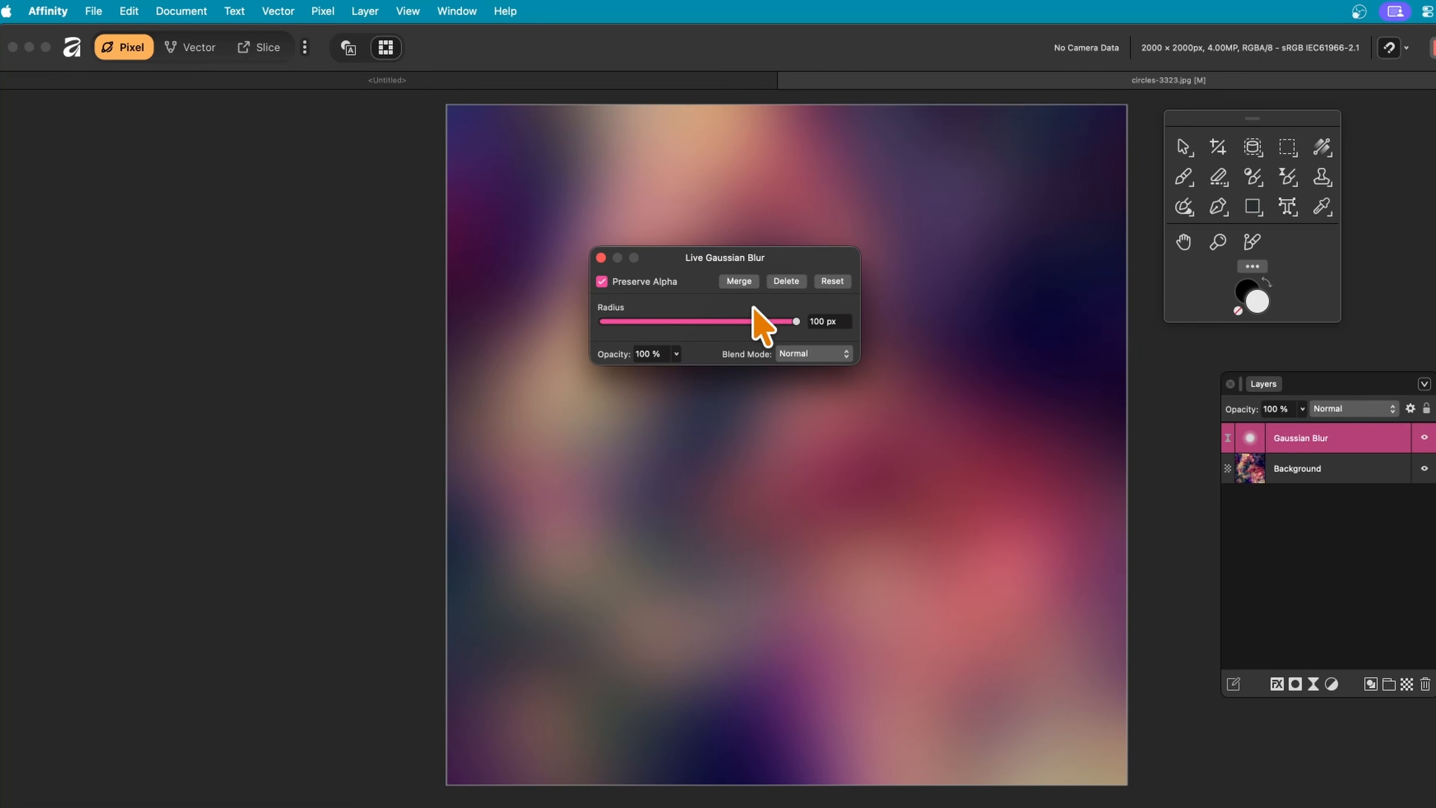
Step: Merge the live Gaussian Blur into the Background layer
{"action": "mouse_move", "coordinate": [751, 254]}
{"action": "left_mouse_down"}
{"action": "mouse_move", "coordinate": [779, 218]}
{"action": "mouse_move", "coordinate": [760, 237]}
{"action": "left_mouse_up"}
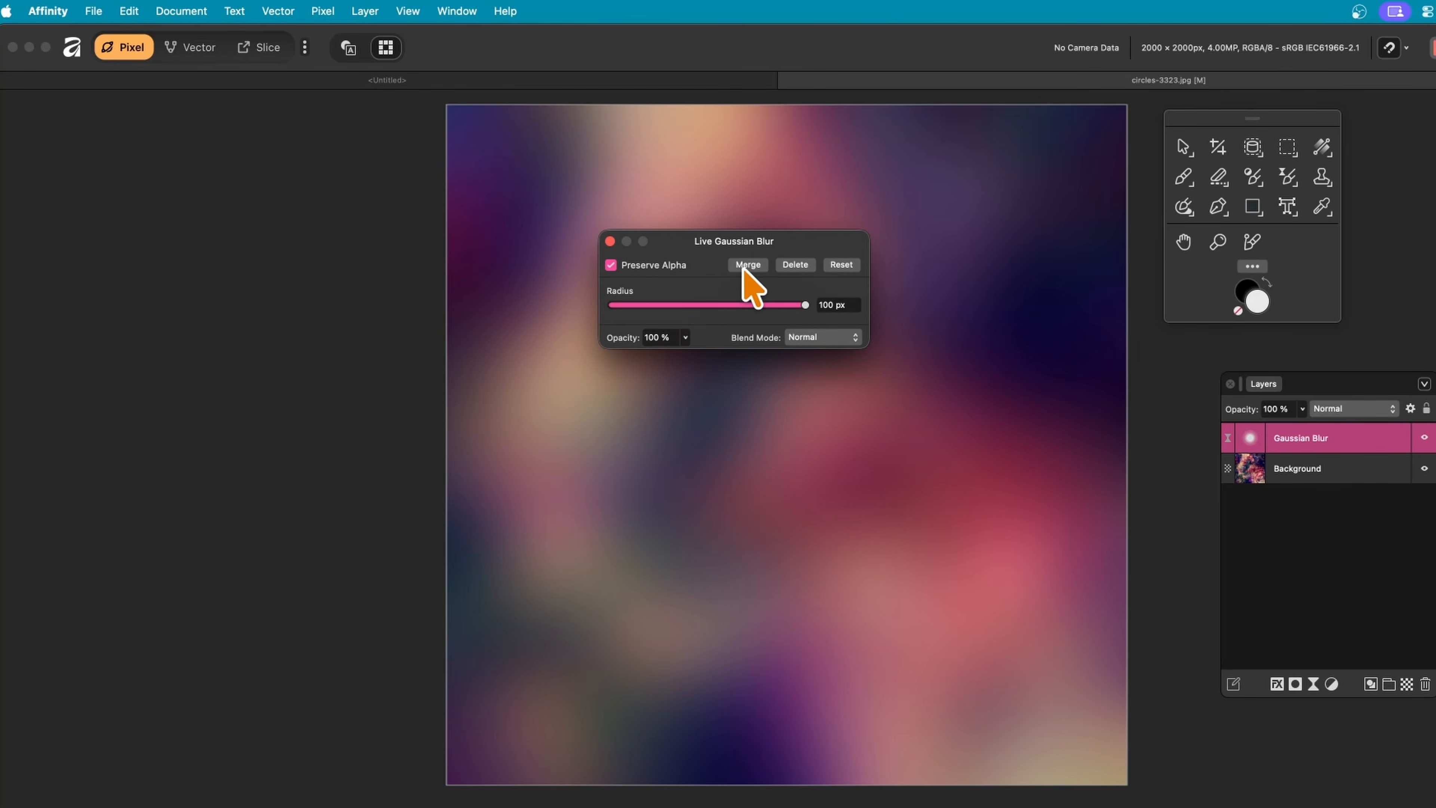
{"action": "left_click_drag", "start_coordinate": [1374, 395], "coordinate": [1099, 207]}
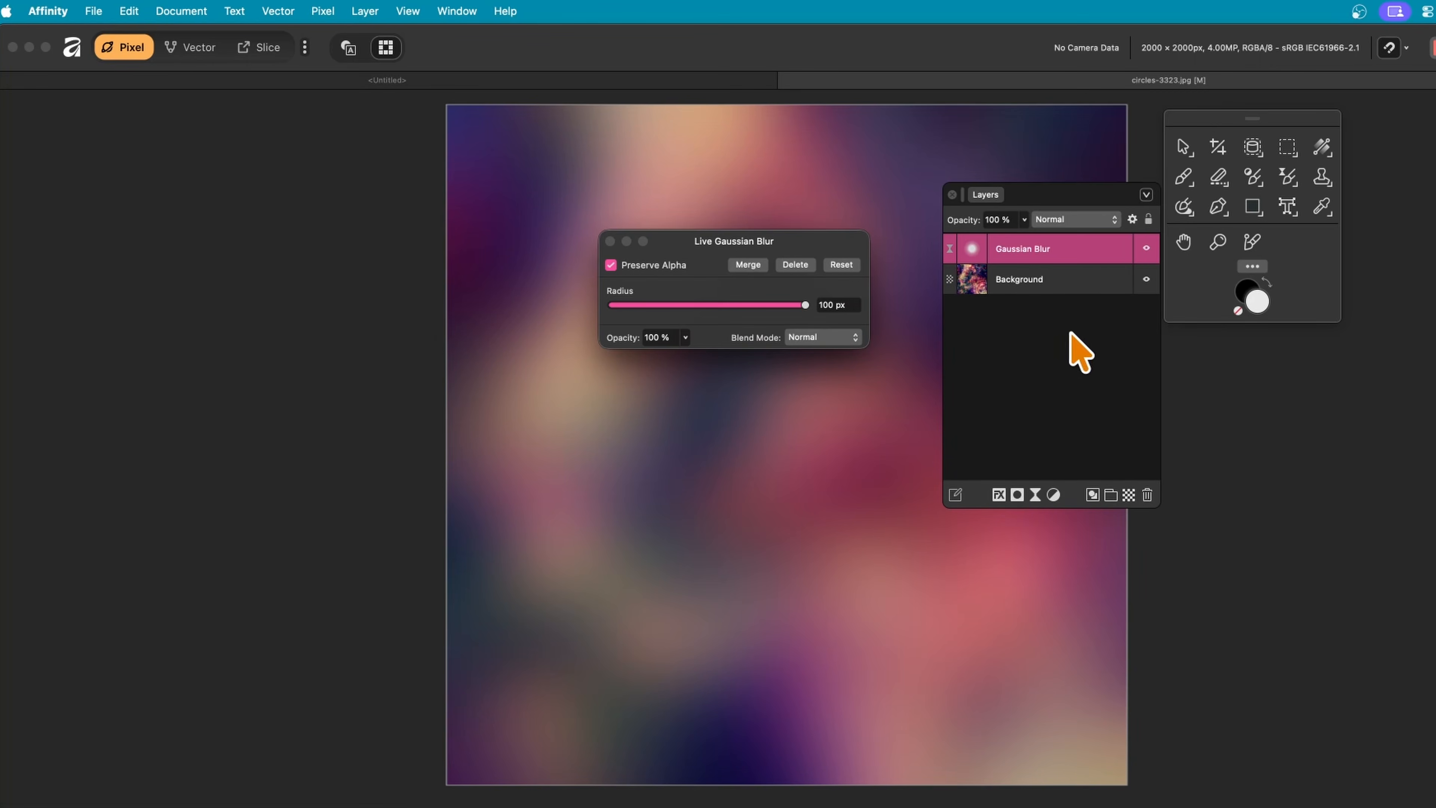
{"action": "left_click", "coordinate": [747, 264]}
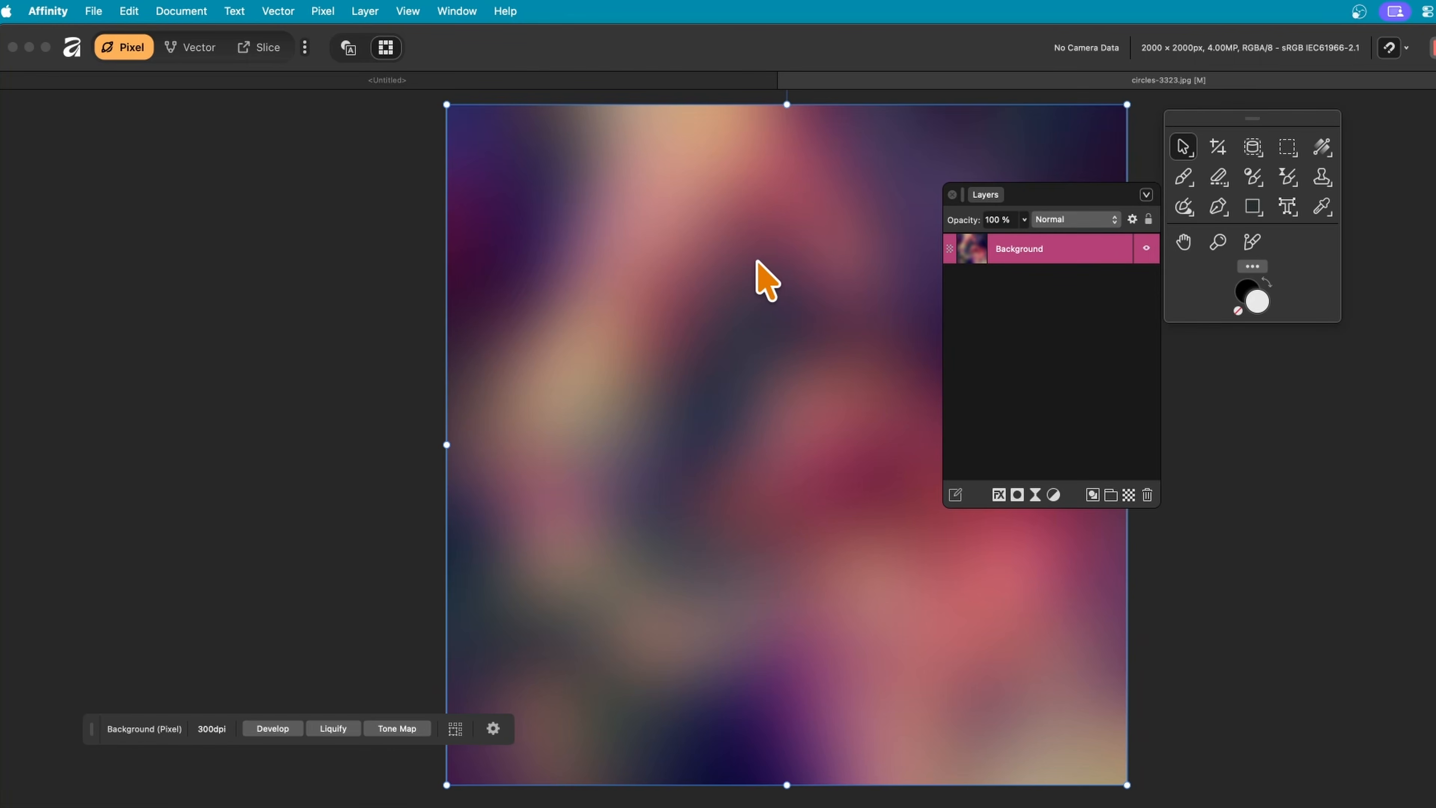
Step: Undo the merge and delete the separate Gaussian Blur layer
{"action": "key", "text": "super+z"}
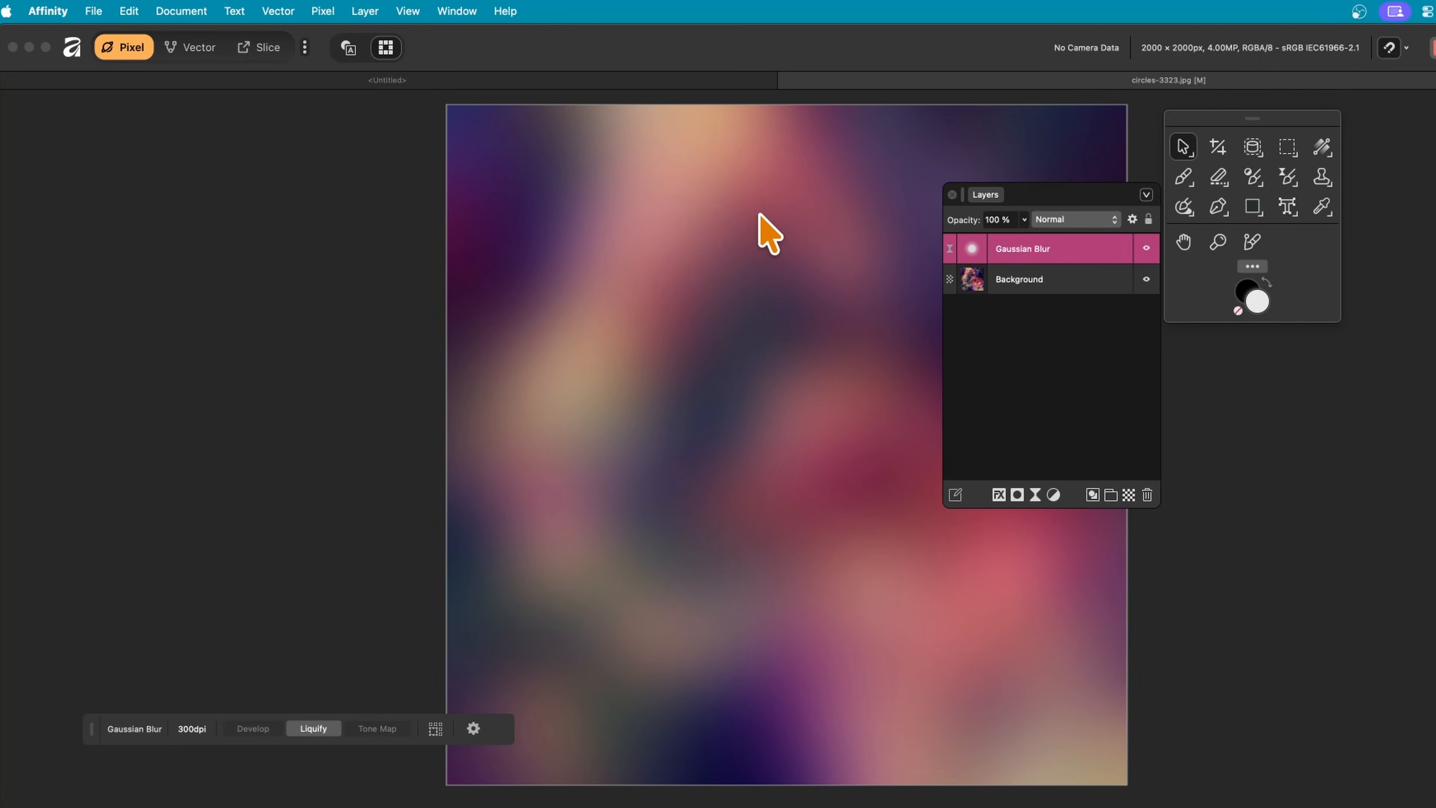
{"action": "left_click", "coordinate": [1147, 495]}
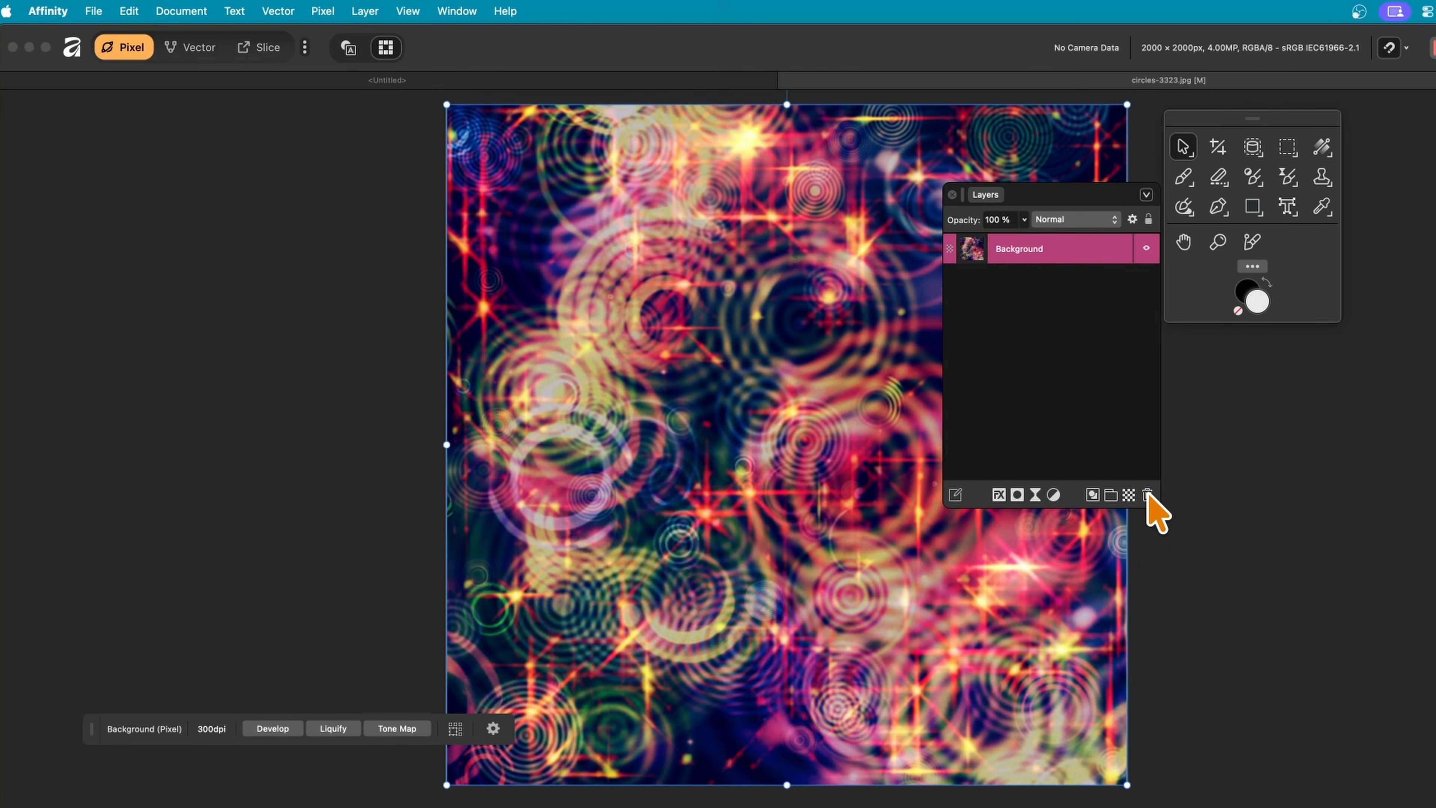
Step: Apply a live Gaussian Blur with a 100 px radius to the selected Background layer, and delete the filter again
{"action": "left_click", "coordinate": [322, 10]}
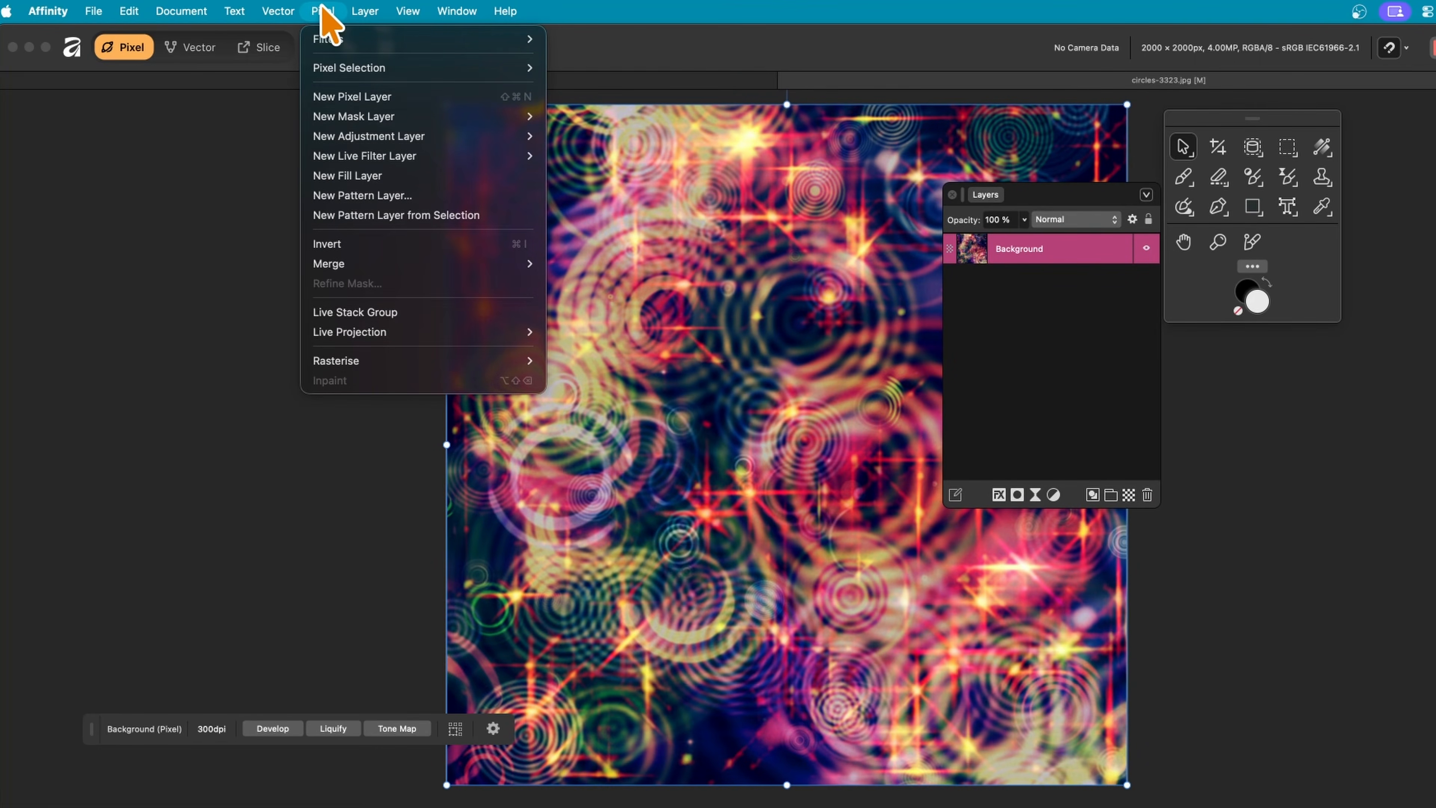
{"action": "mouse_move", "coordinate": [362, 151]}
{"action": "mouse_move", "coordinate": [612, 161]}
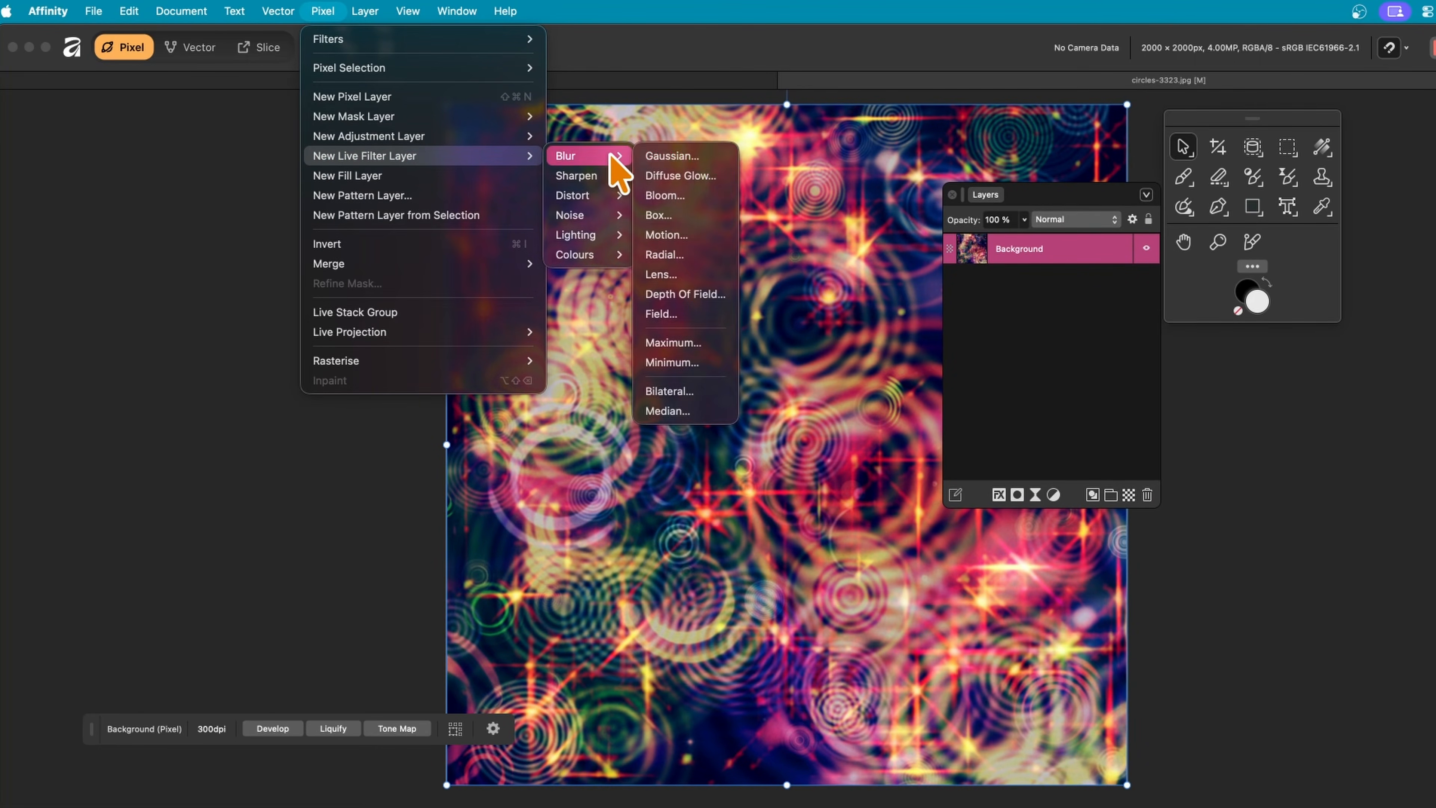
{"action": "left_click", "coordinate": [699, 158]}
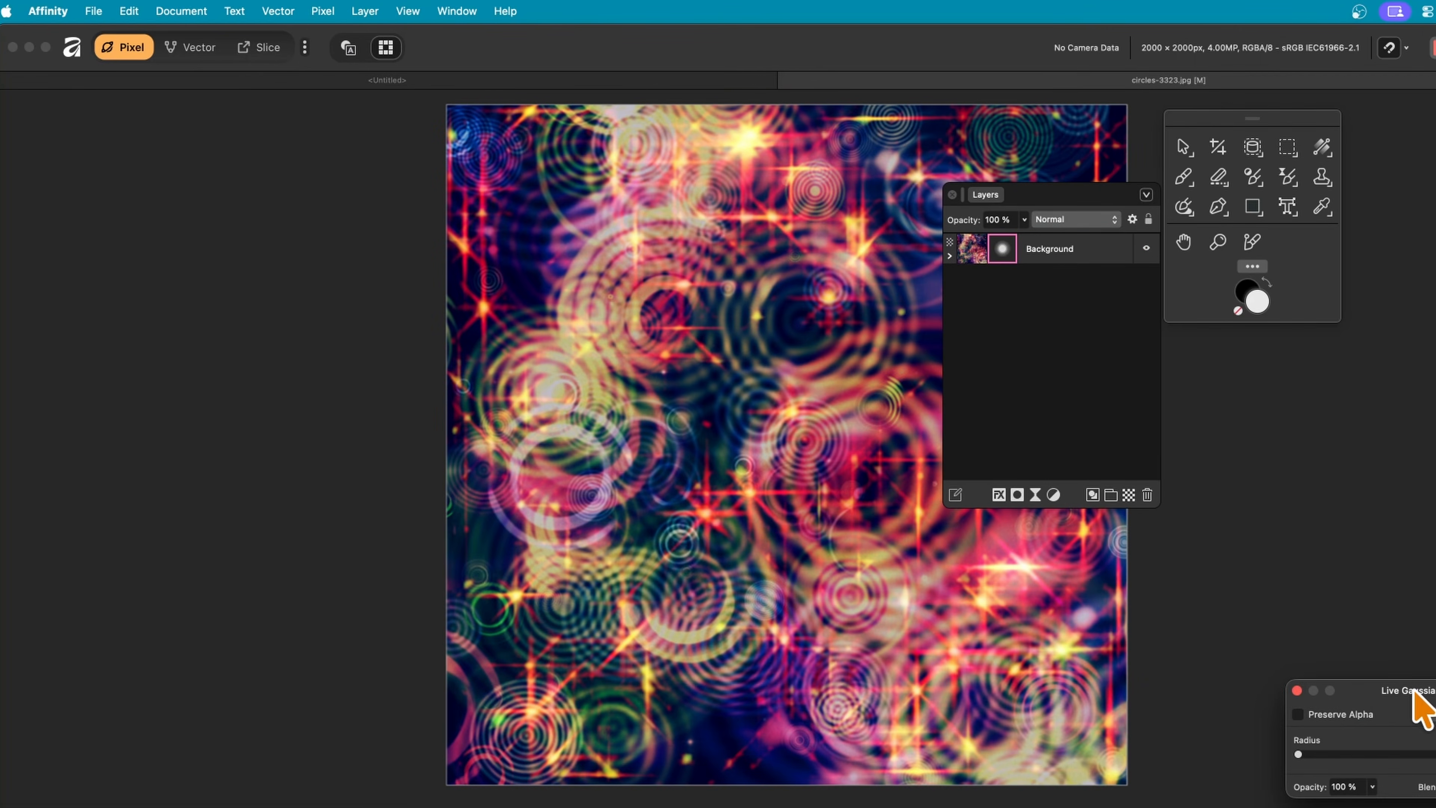
{"action": "left_click_drag", "start_coordinate": [1416, 693], "coordinate": [692, 262]}
{"action": "left_click_drag", "start_coordinate": [600, 325], "coordinate": [777, 333]}
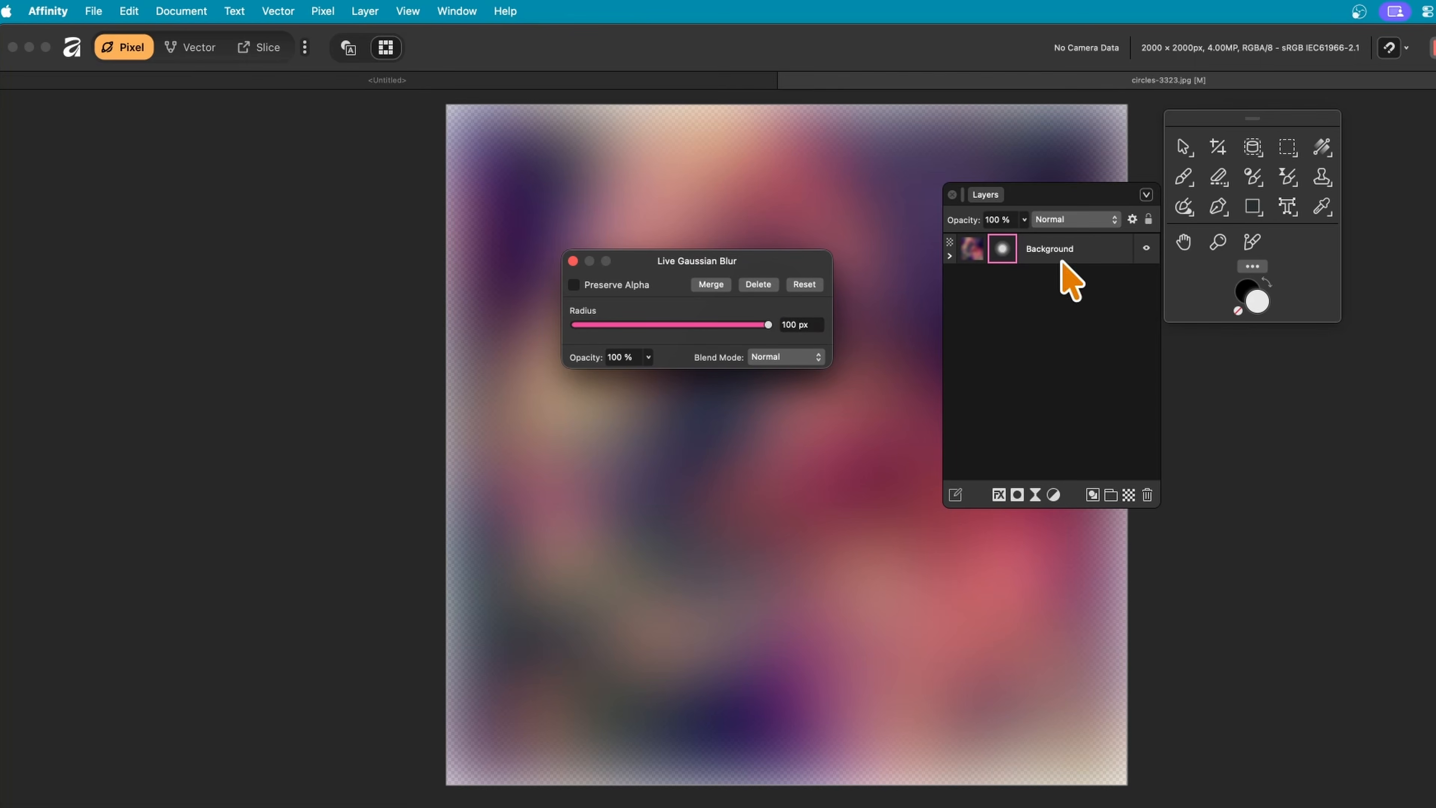
{"action": "left_click", "coordinate": [757, 285]}
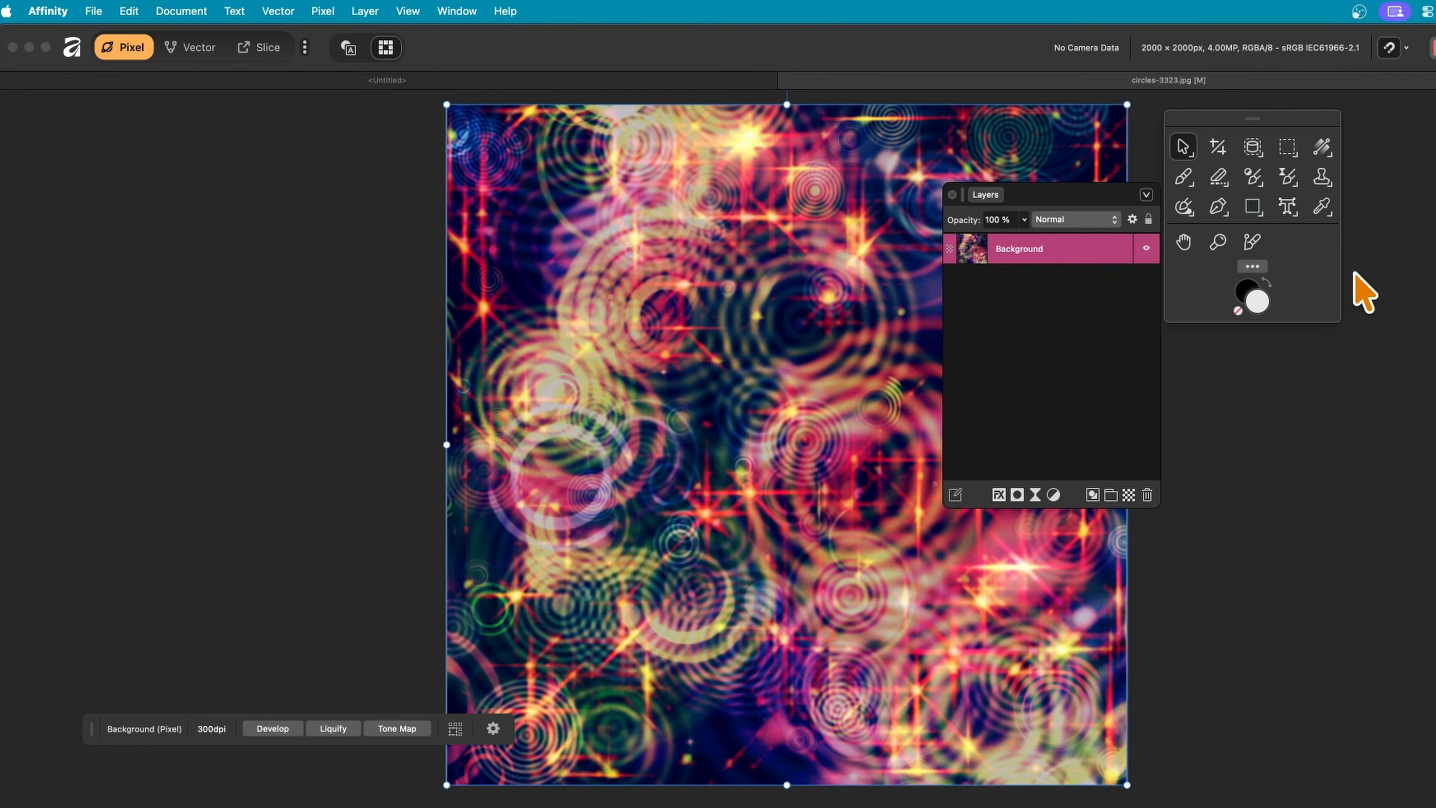
Step: Apply a fresh live Gaussian Blur to the Background layer, trying the reset option and setting the radius to 100 px
{"action": "left_click", "coordinate": [322, 11]}
{"action": "mouse_move", "coordinate": [346, 155]}
{"action": "mouse_move", "coordinate": [588, 155]}
{"action": "left_click", "coordinate": [709, 157]}
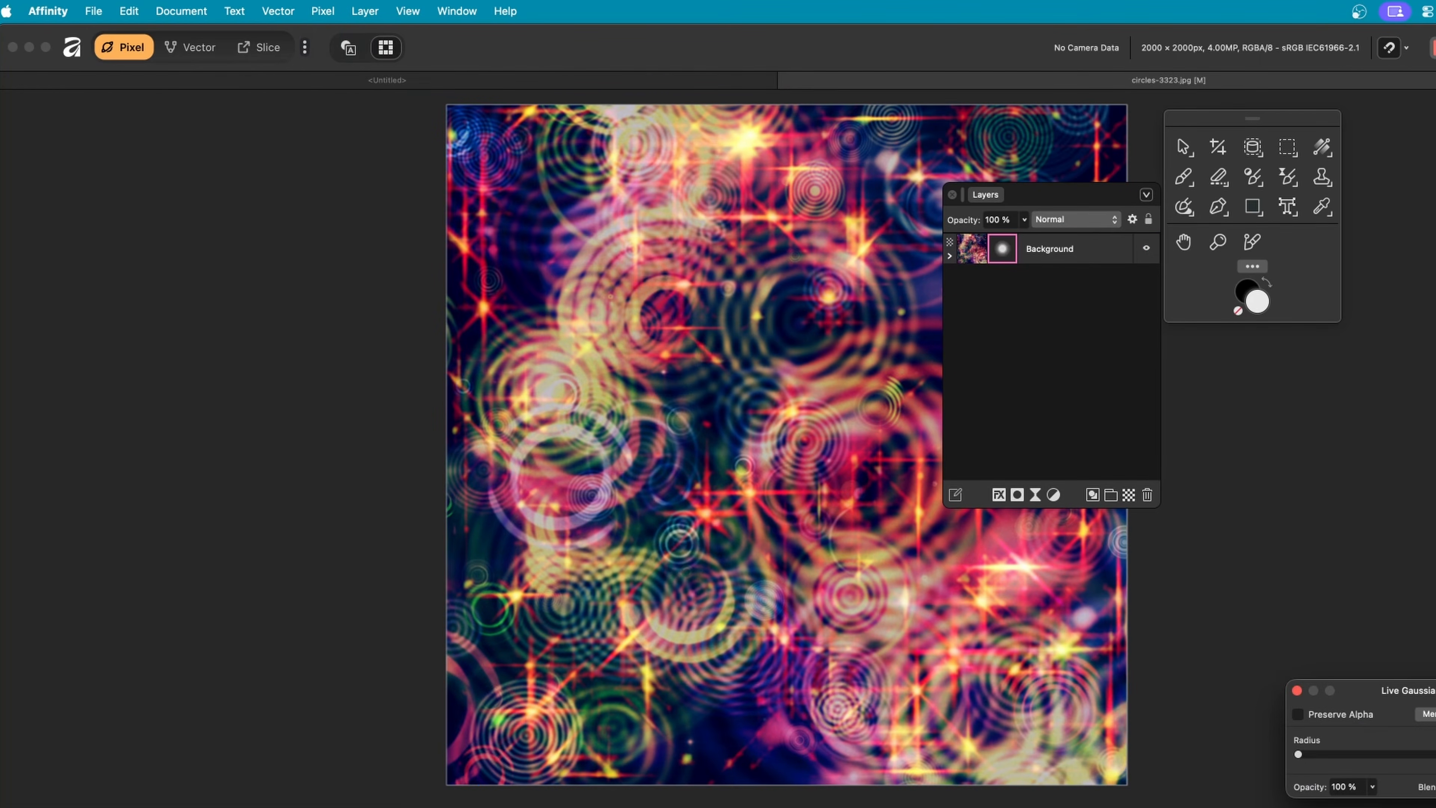
{"action": "left_click_drag", "start_coordinate": [1413, 691], "coordinate": [715, 309]}
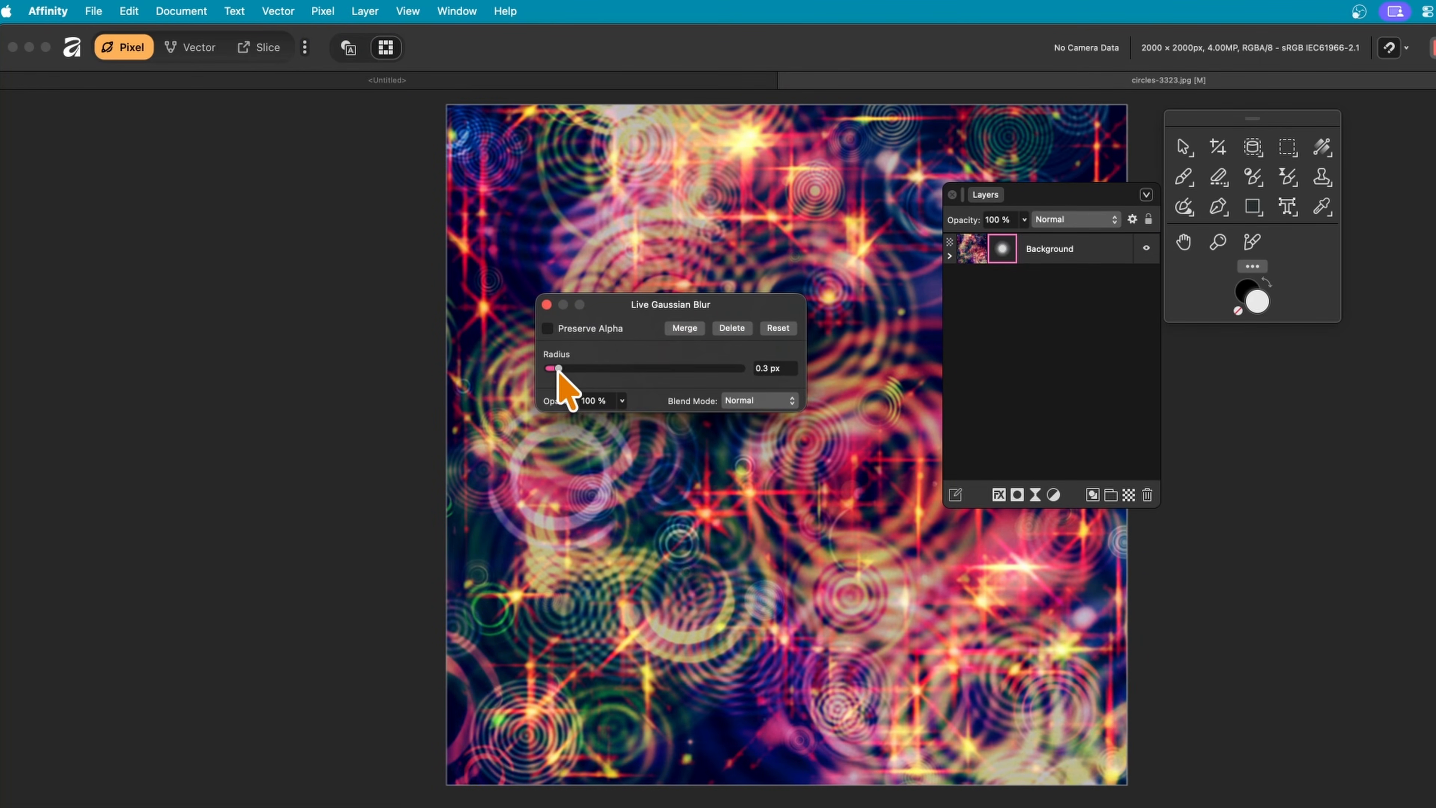
{"action": "left_click_drag", "start_coordinate": [547, 368], "coordinate": [795, 385]}
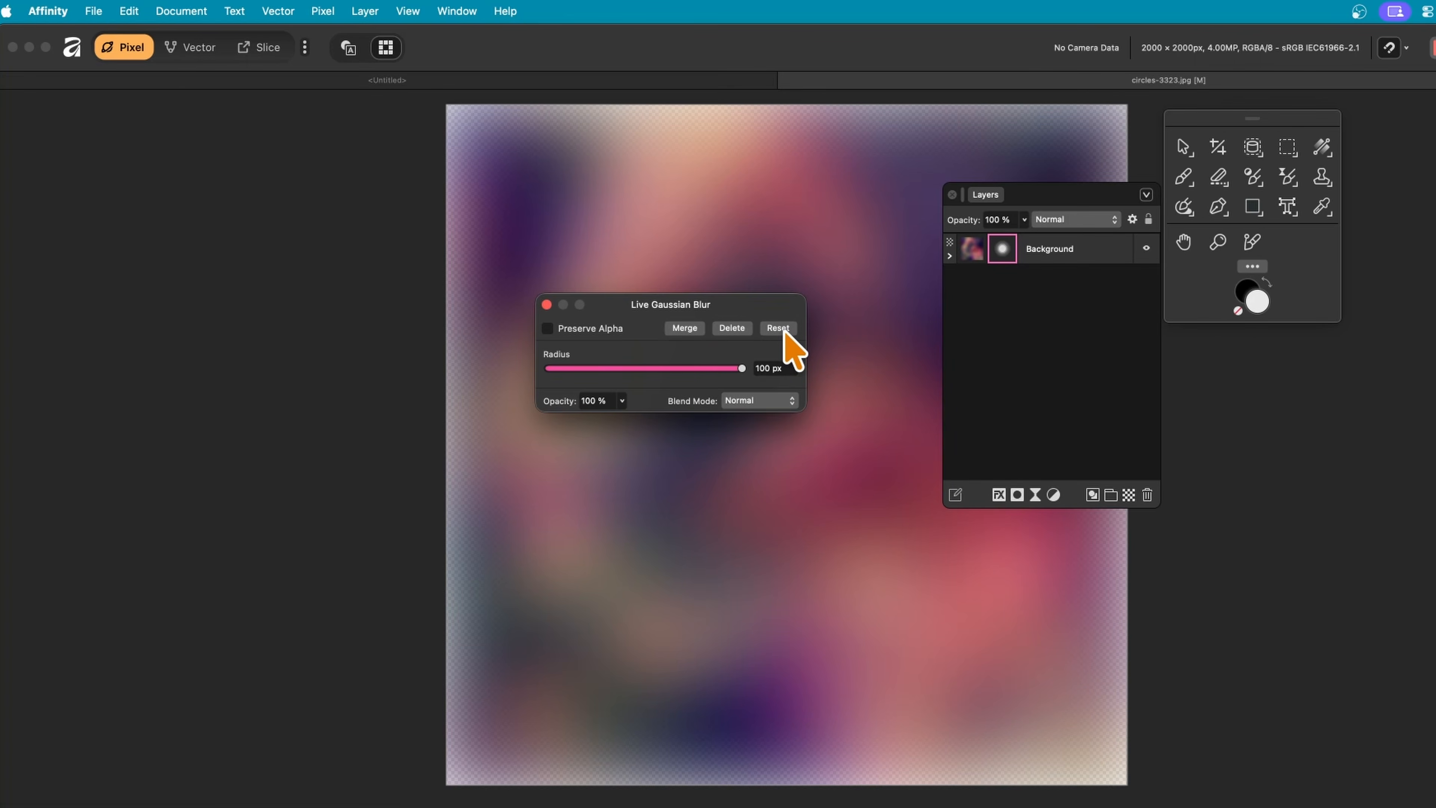
{"action": "left_click", "coordinate": [777, 328]}
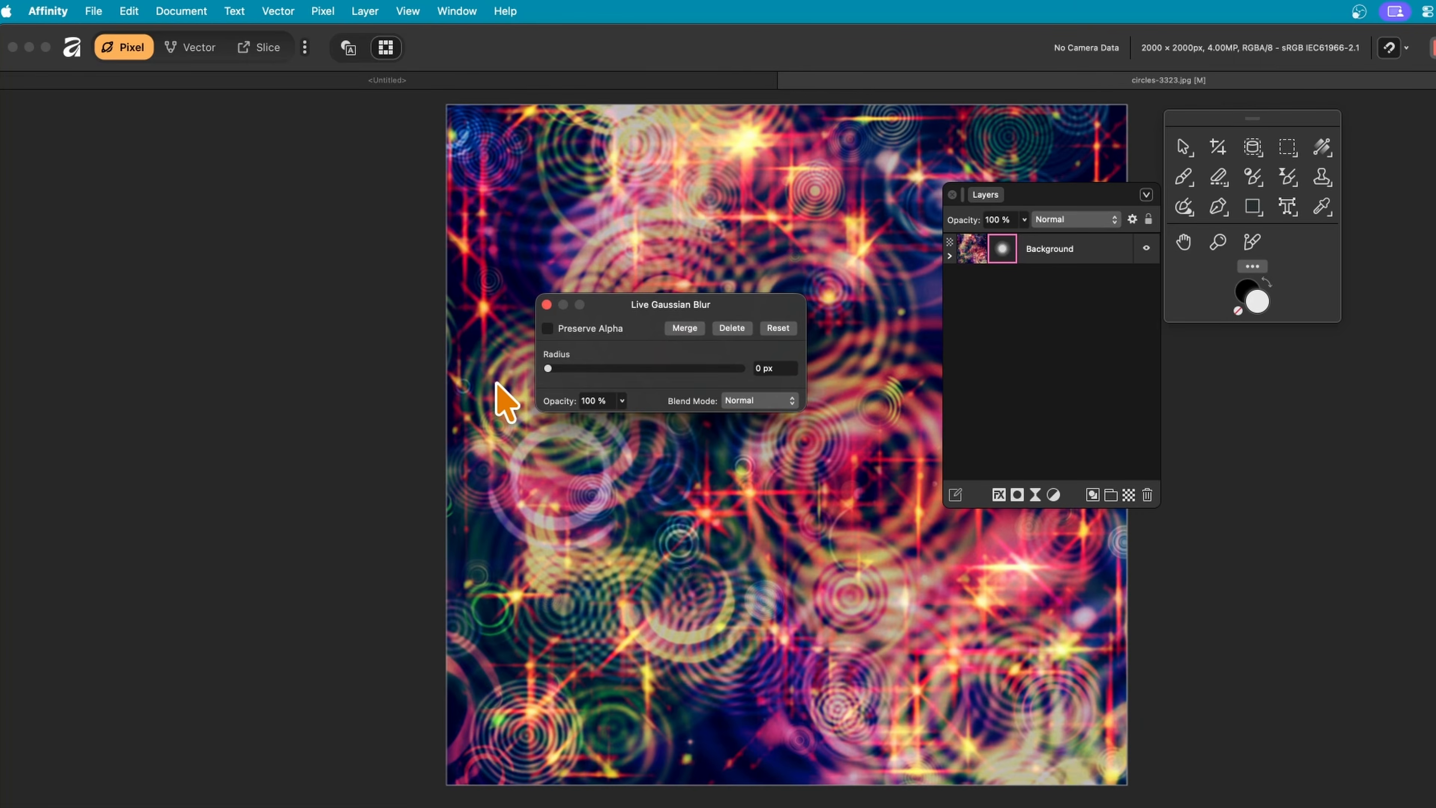
{"action": "left_click_drag", "start_coordinate": [550, 368], "coordinate": [781, 377]}
Step: Try larger live blur radii of 400 px and 800 px on the Background layer
{"action": "left_click", "coordinate": [789, 368]}
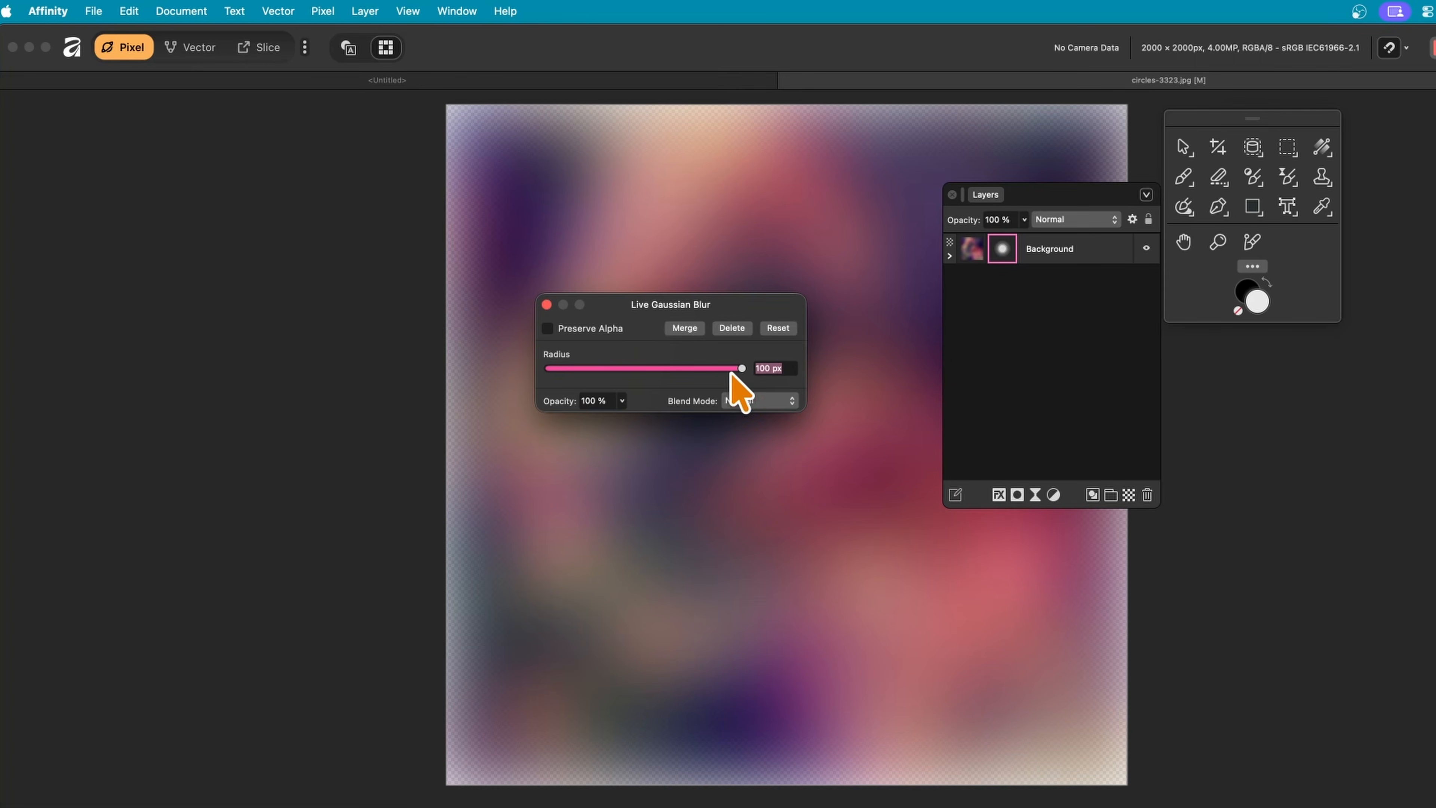
{"action": "type", "text": "40"}
{"action": "key", "text": "Tab"}
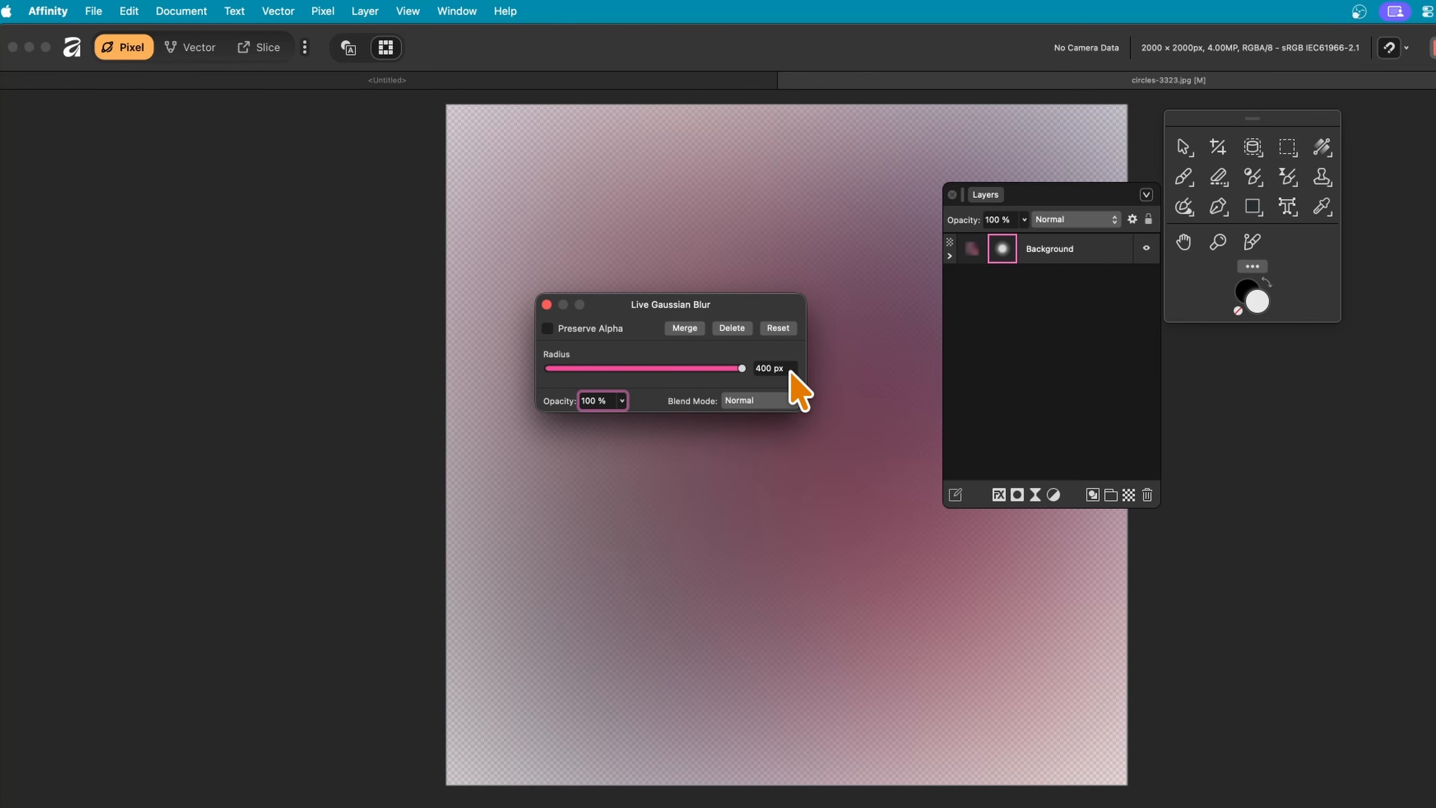
{"action": "left_click", "coordinate": [788, 368]}
{"action": "key", "text": "Tab"}
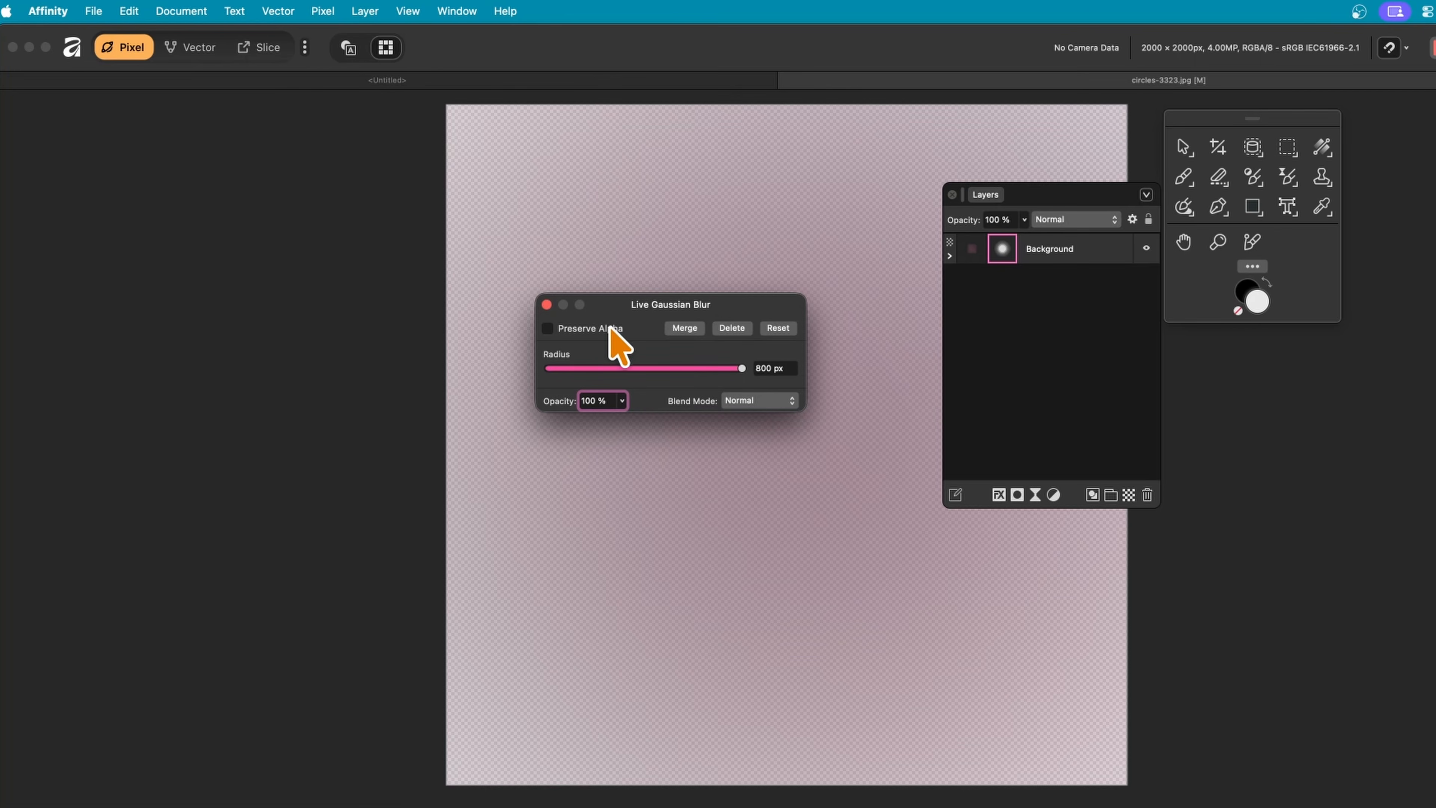
Step: Set the live blur's radius to 100 px and close its settings
{"action": "left_click", "coordinate": [778, 368]}
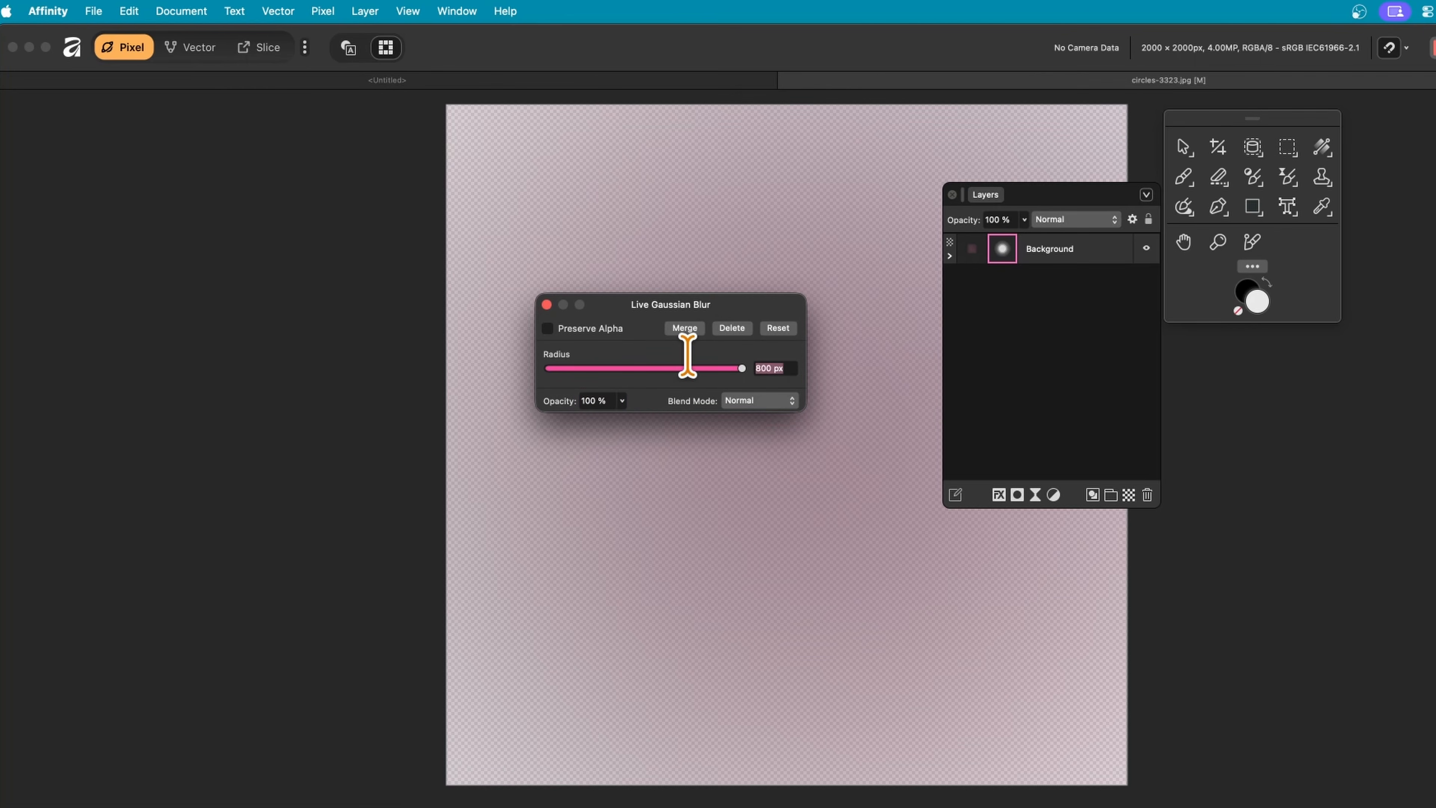
{"action": "type", "text": "100"}
{"action": "key", "text": "Tab"}
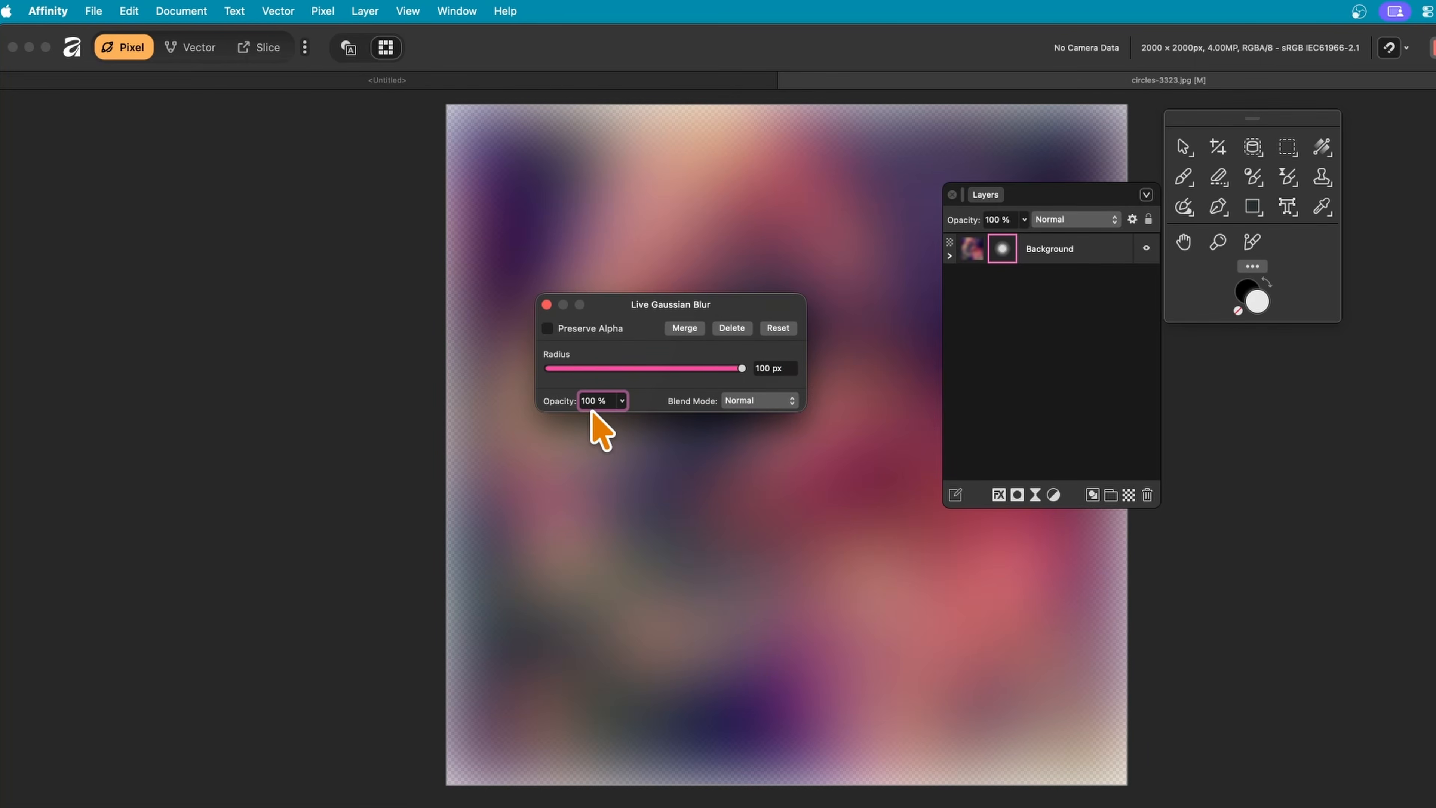
{"action": "left_click", "coordinate": [546, 305]}
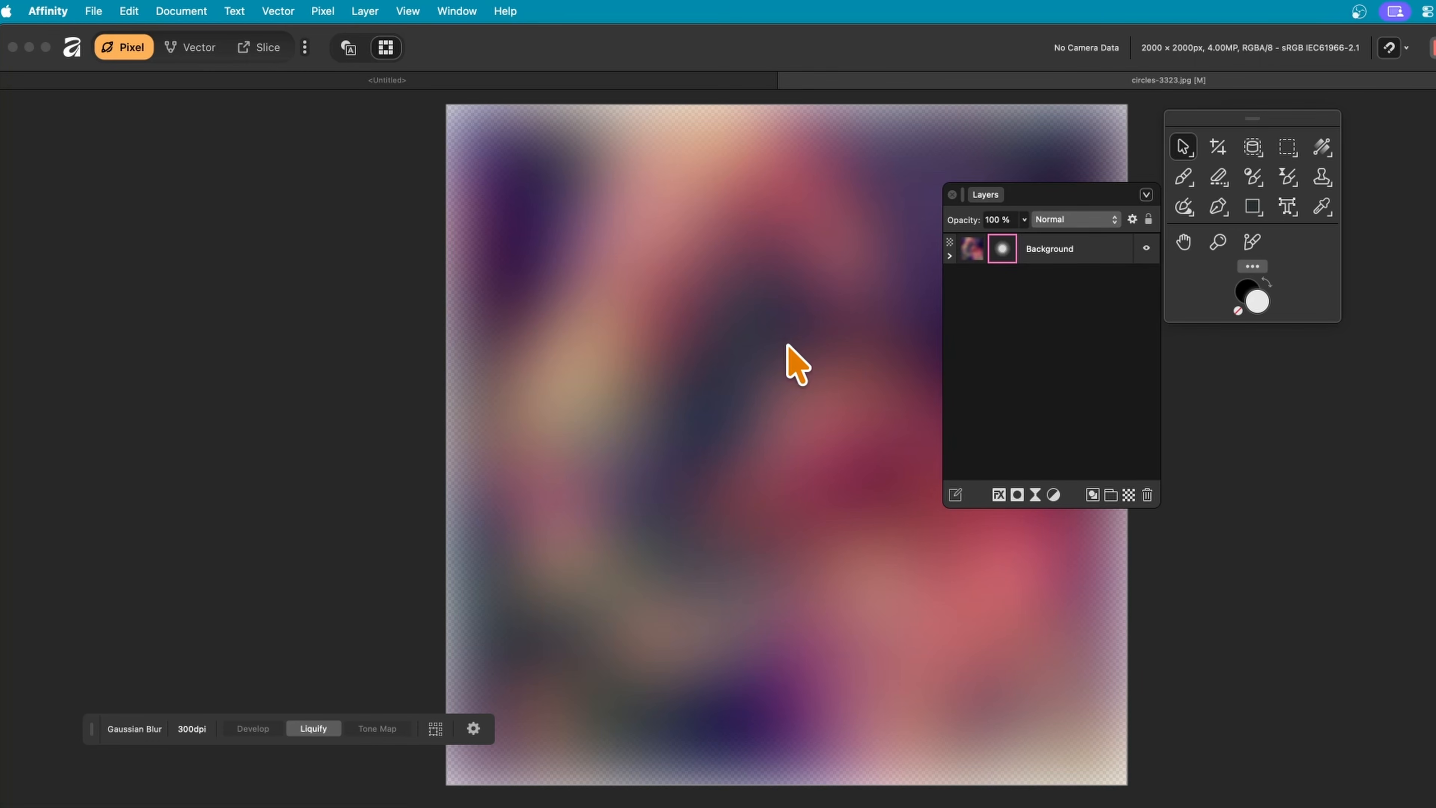
Step: Expand the Background layer to show its nested blur, and scale the image to about a third of its size, repositioning it within the canvas
{"action": "left_click", "coordinate": [951, 257]}
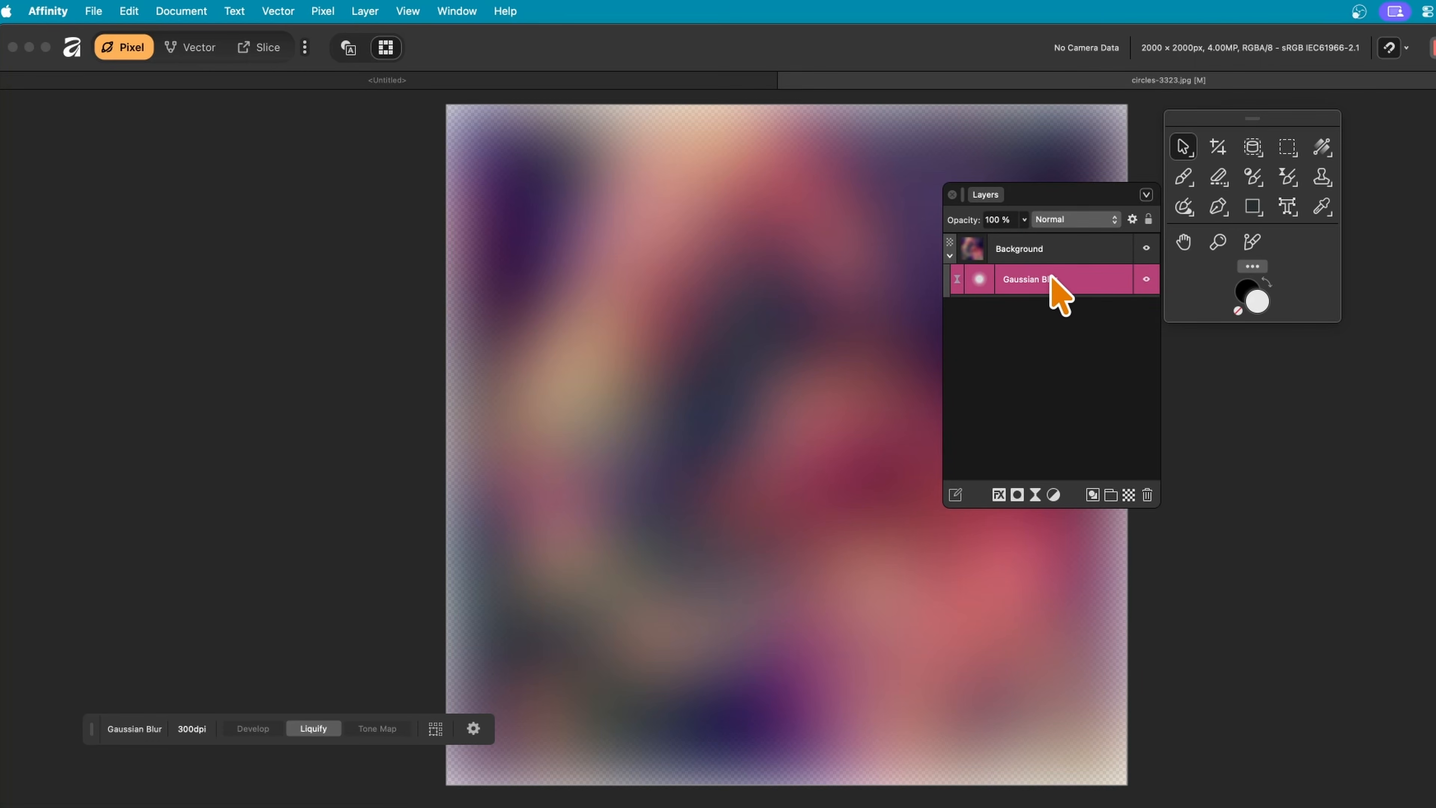
{"action": "left_click", "coordinate": [804, 432]}
{"action": "left_click_drag", "start_coordinate": [803, 433], "coordinate": [621, 321]}
{"action": "left_click_drag", "start_coordinate": [581, 275], "coordinate": [798, 407]}
{"action": "left_click_drag", "start_coordinate": [1054, 712], "coordinate": [621, 280]}
{"action": "left_click_drag", "start_coordinate": [529, 203], "coordinate": [765, 434]}
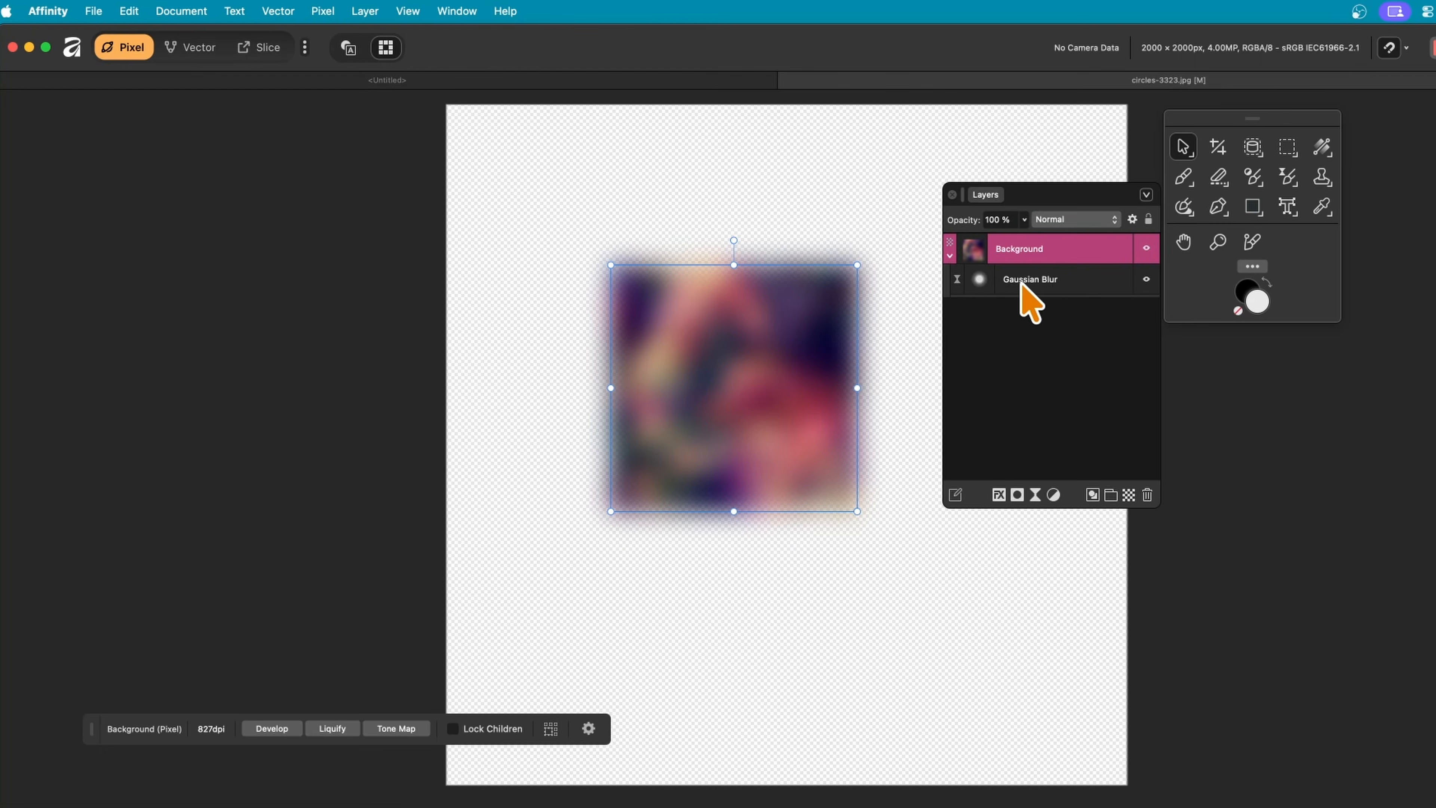
Step: Select the nested Gaussian Blur and its parent image in turn, and move the blurred image to the canvas's upper-left area
{"action": "left_click", "coordinate": [1052, 278]}
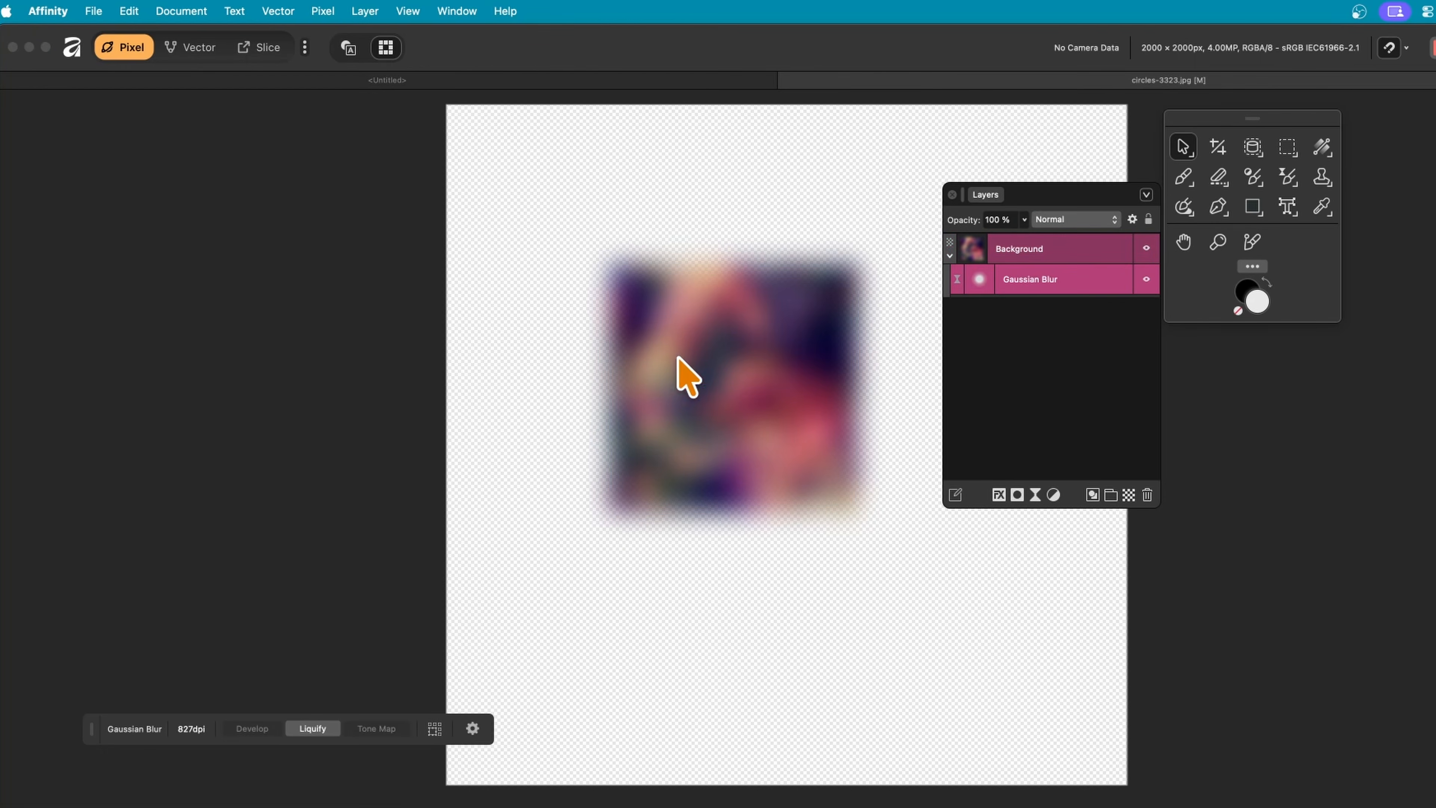
{"action": "left_click", "coordinate": [637, 356]}
{"action": "left_click", "coordinate": [1040, 288]}
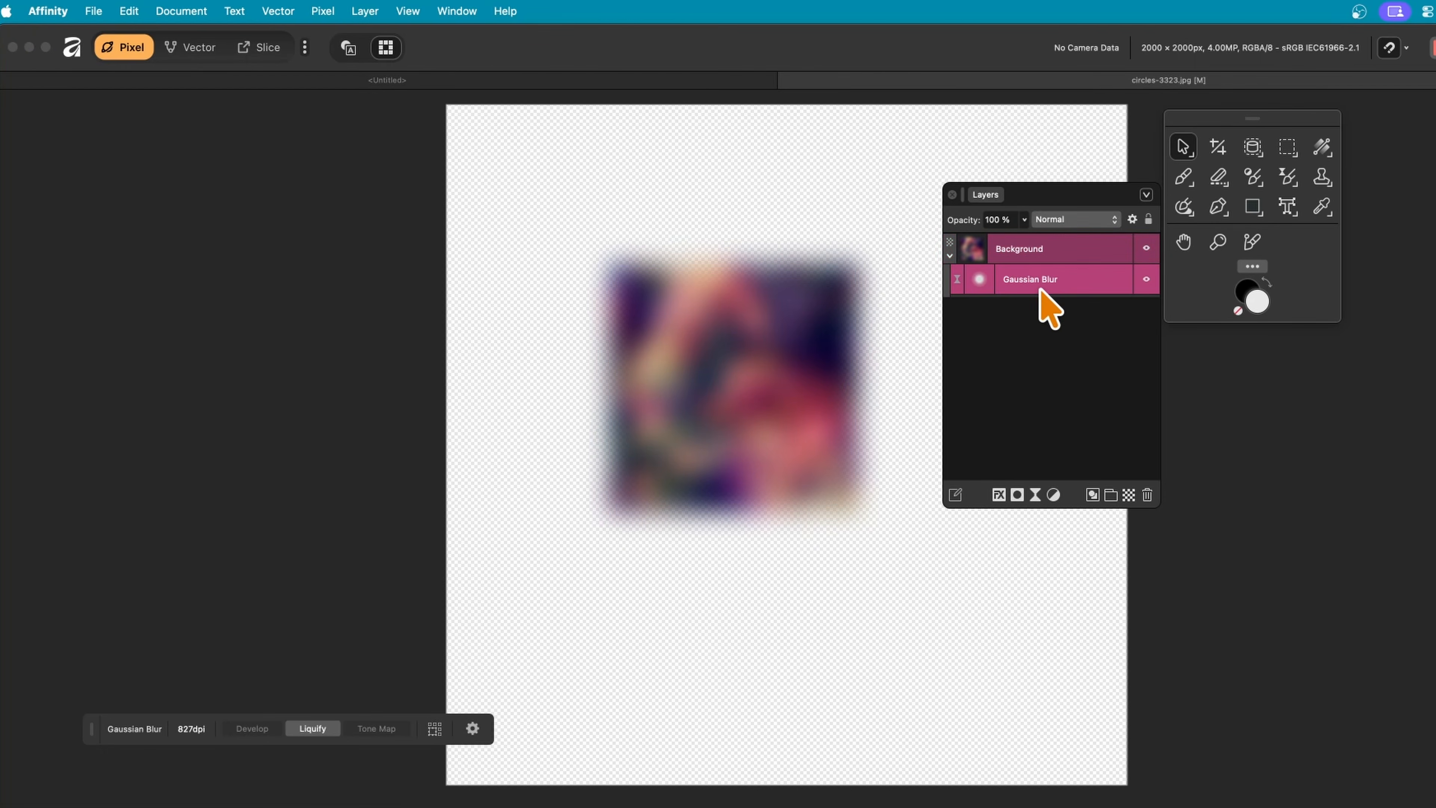
{"action": "left_click", "coordinate": [669, 429]}
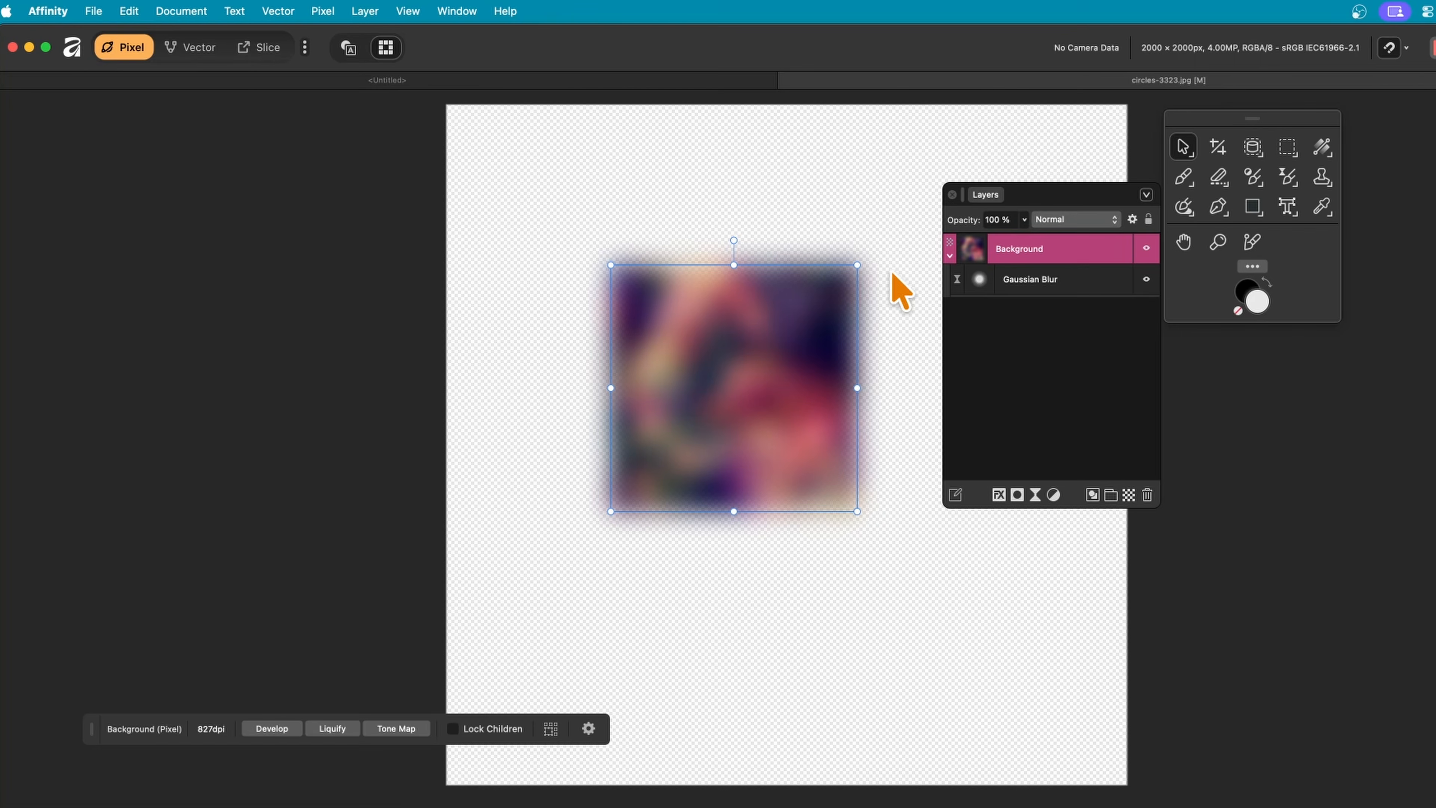
{"action": "left_click_drag", "start_coordinate": [756, 409], "coordinate": [646, 309]}
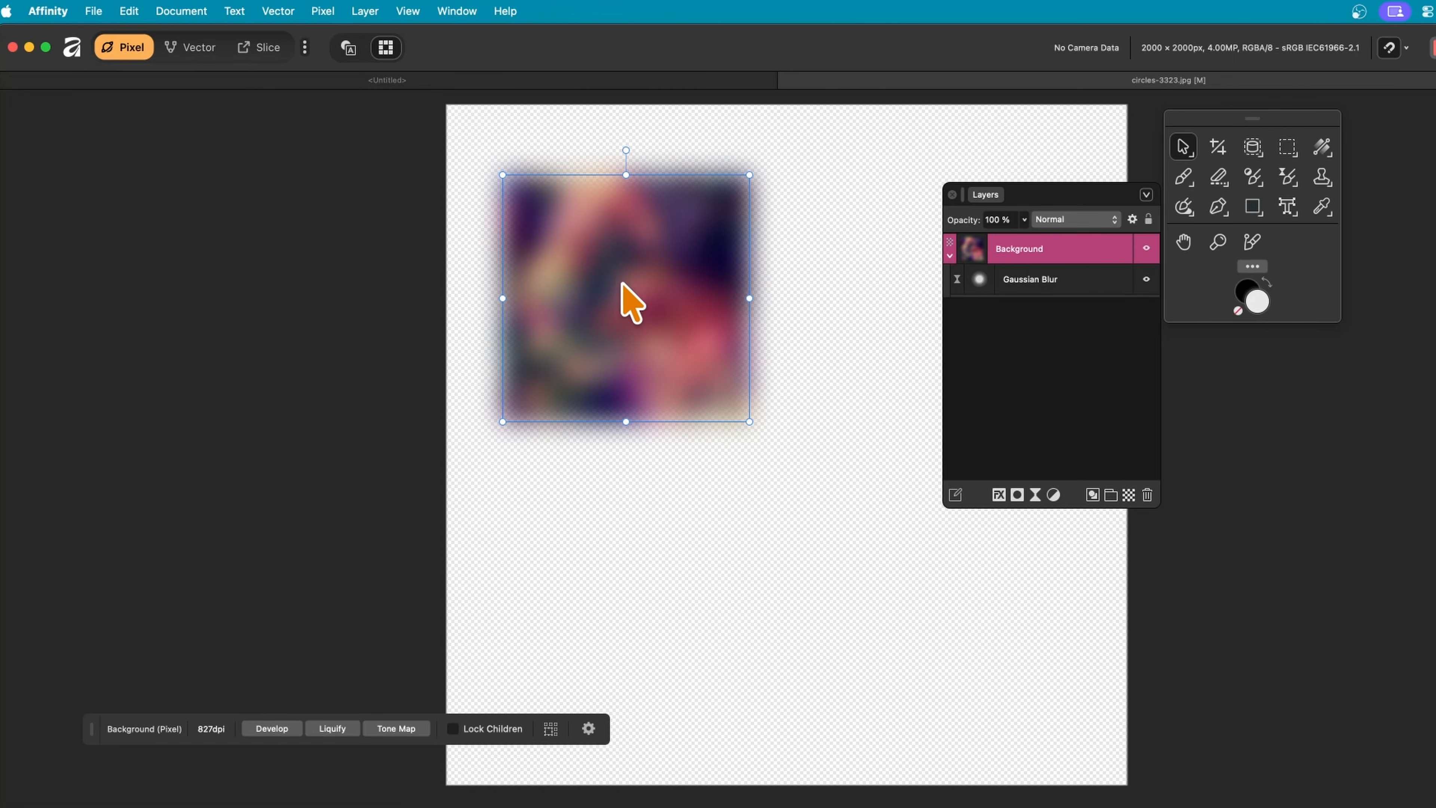
Step: Duplicate the blurred image to the canvas's lower-right area, expand the copy's layer and view its nested blur settings
{"action": "left_click_drag", "start_coordinate": [631, 296], "coordinate": [842, 565], "text": "alt"}
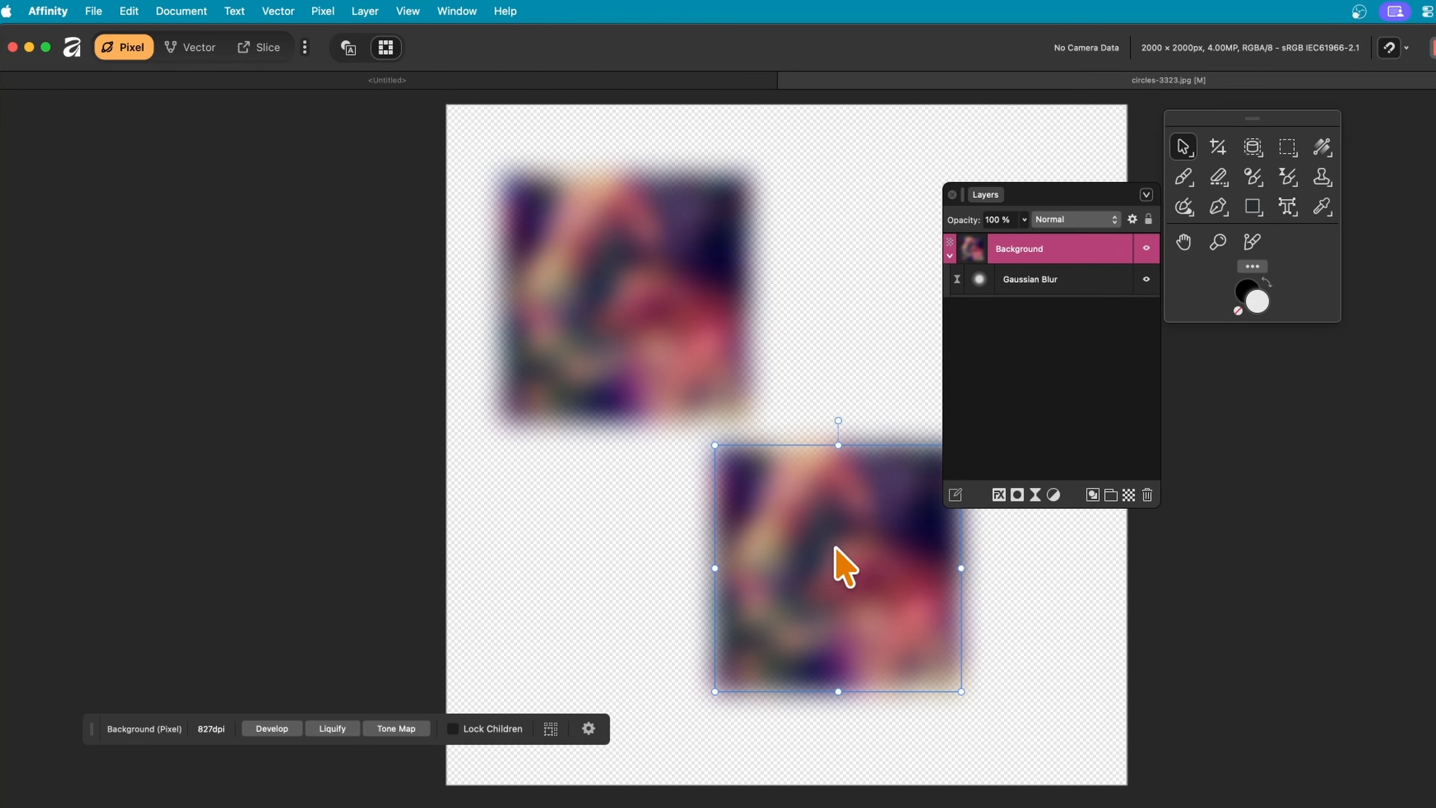
{"action": "left_click", "coordinate": [950, 256]}
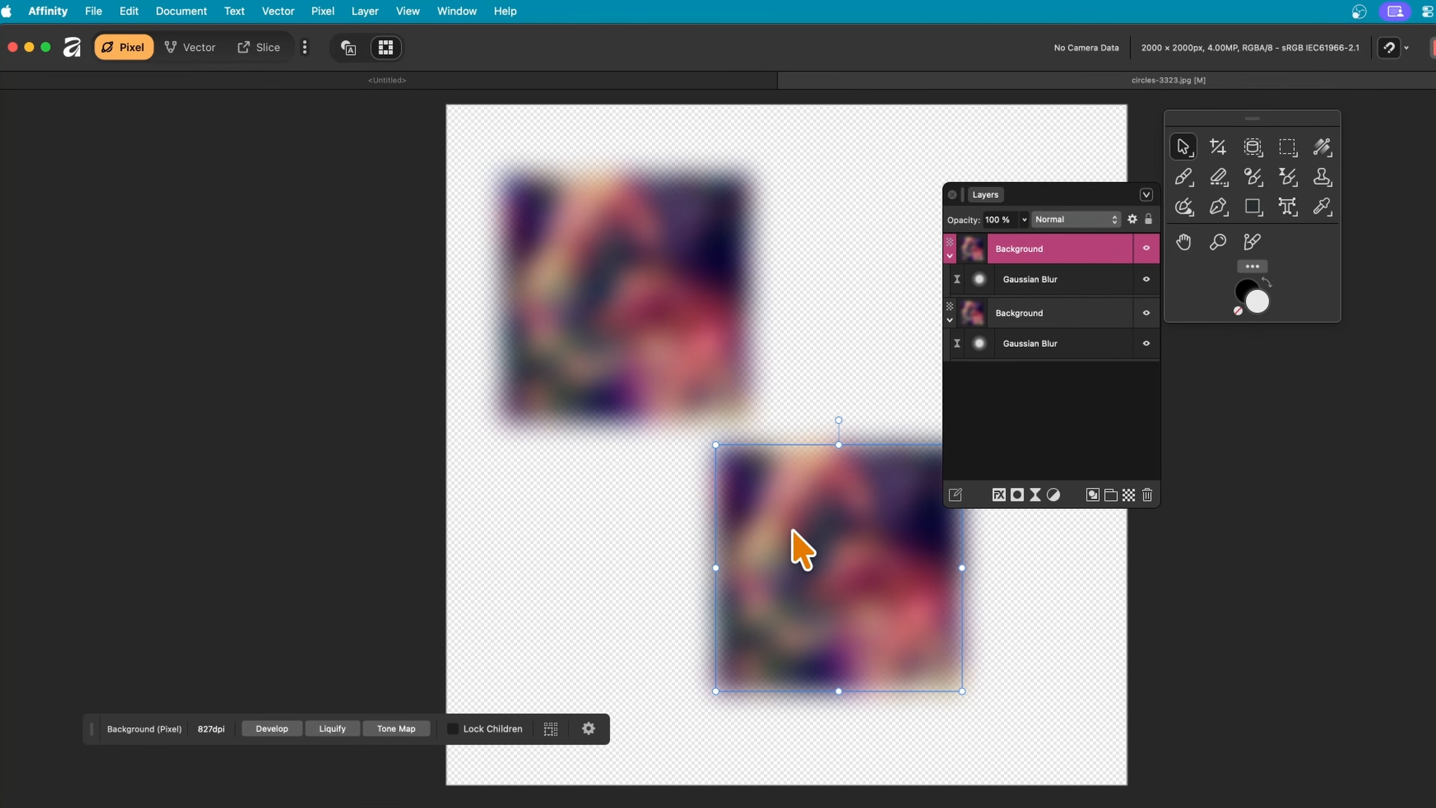
{"action": "left_click", "coordinate": [958, 282]}
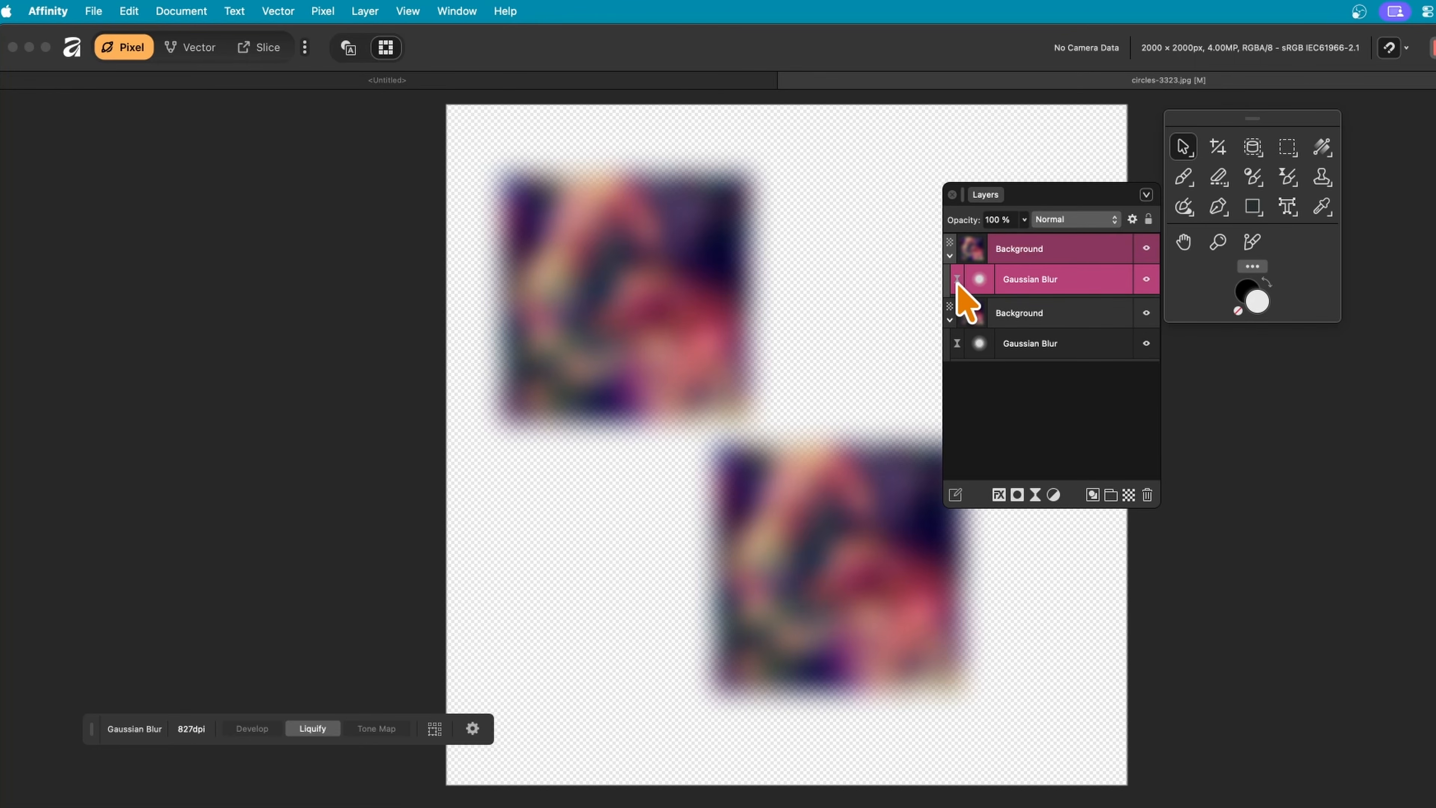
{"action": "left_click", "coordinate": [980, 280]}
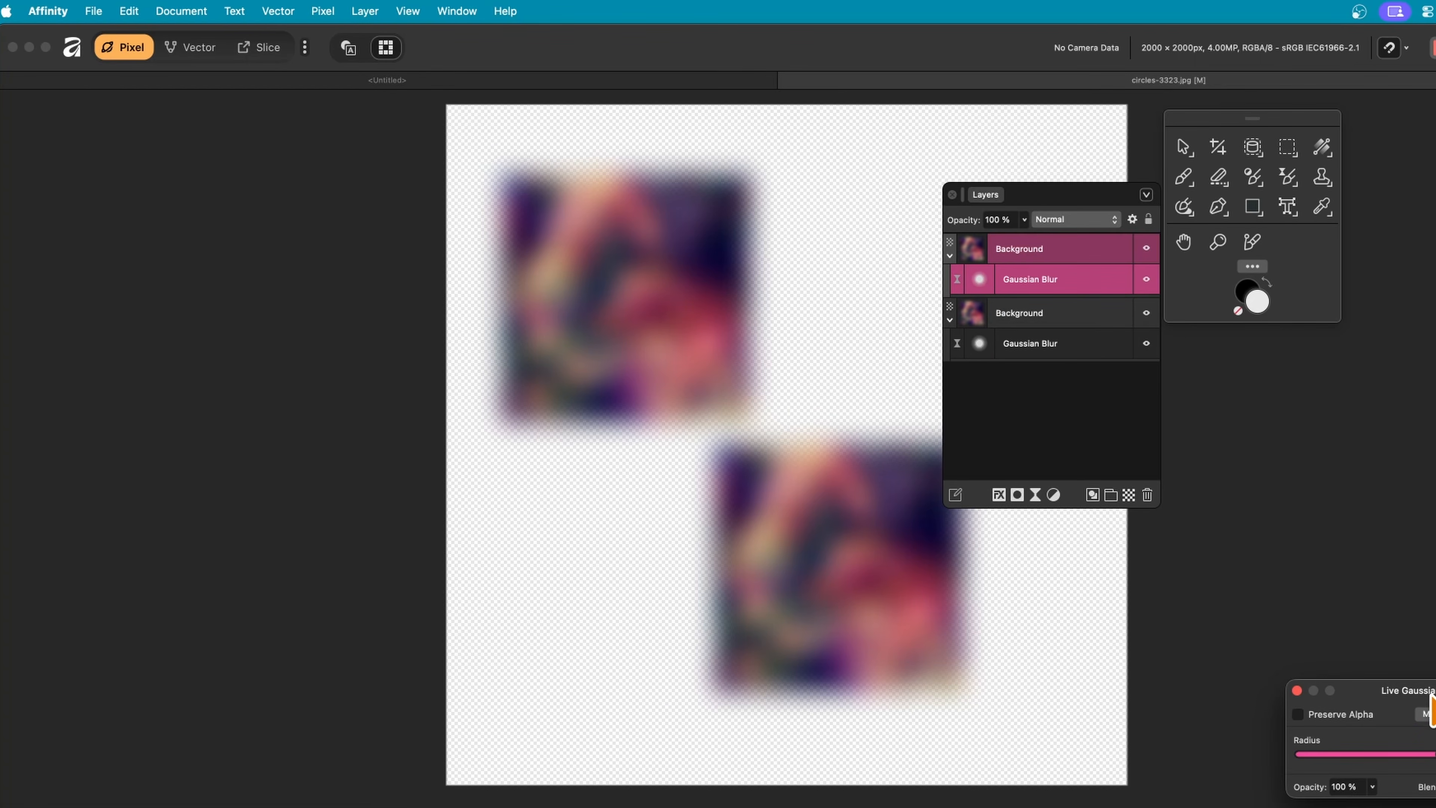
{"action": "left_click", "coordinate": [1297, 690]}
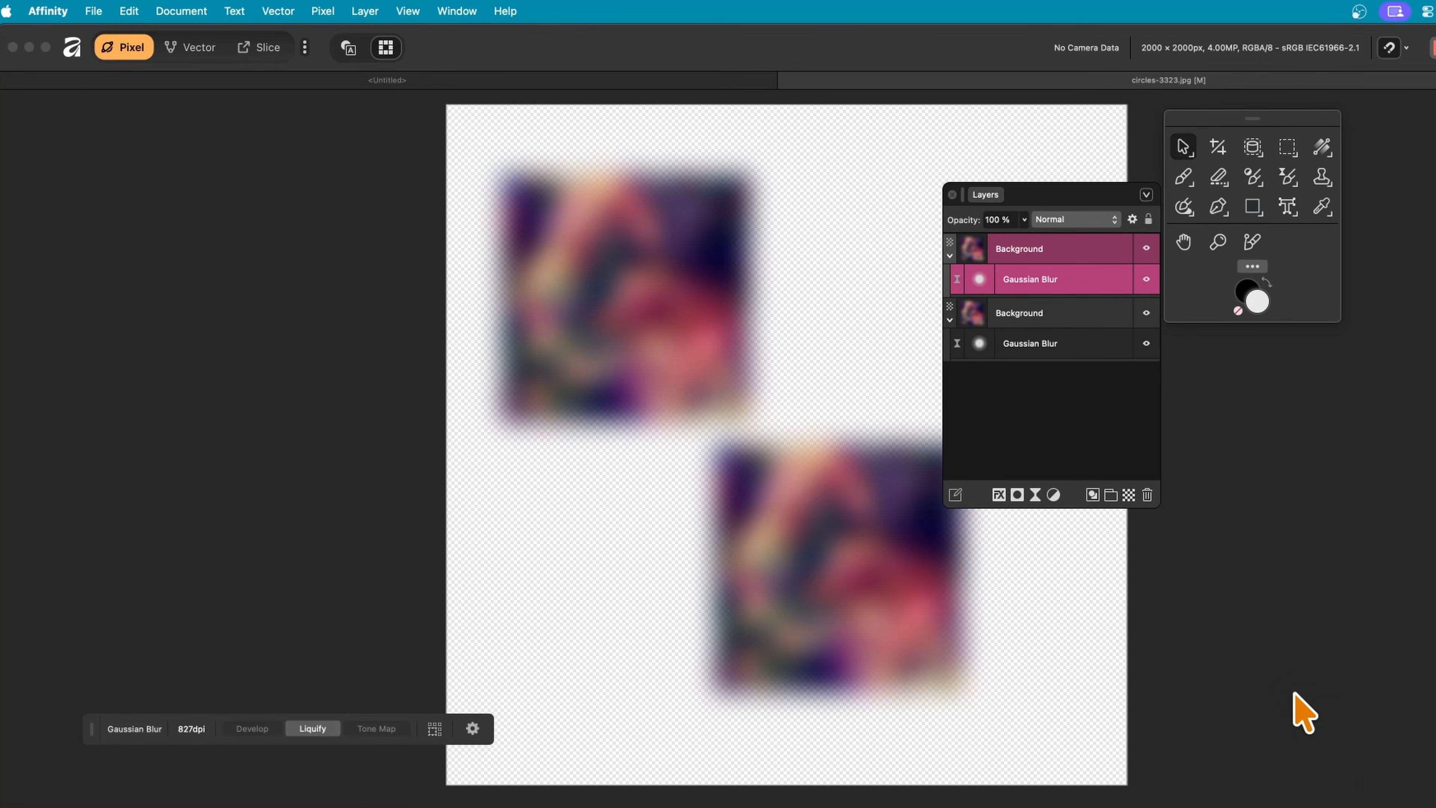
Step: Set the copy's live Gaussian Blur to a 3.8 px radius and Linear Burn blend mode, and close its settings
{"action": "left_click", "coordinate": [983, 280]}
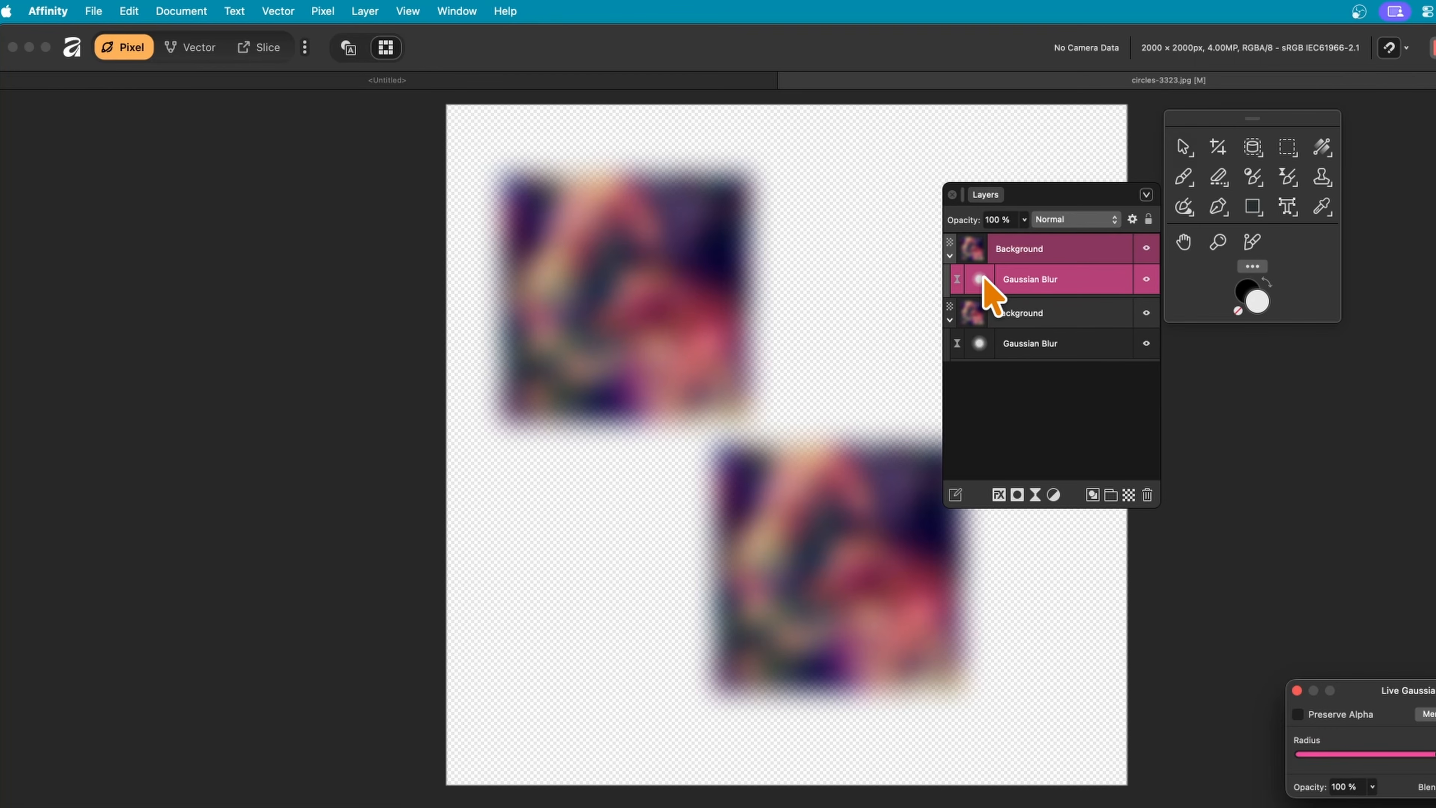
{"action": "left_click_drag", "start_coordinate": [1422, 689], "coordinate": [843, 322]}
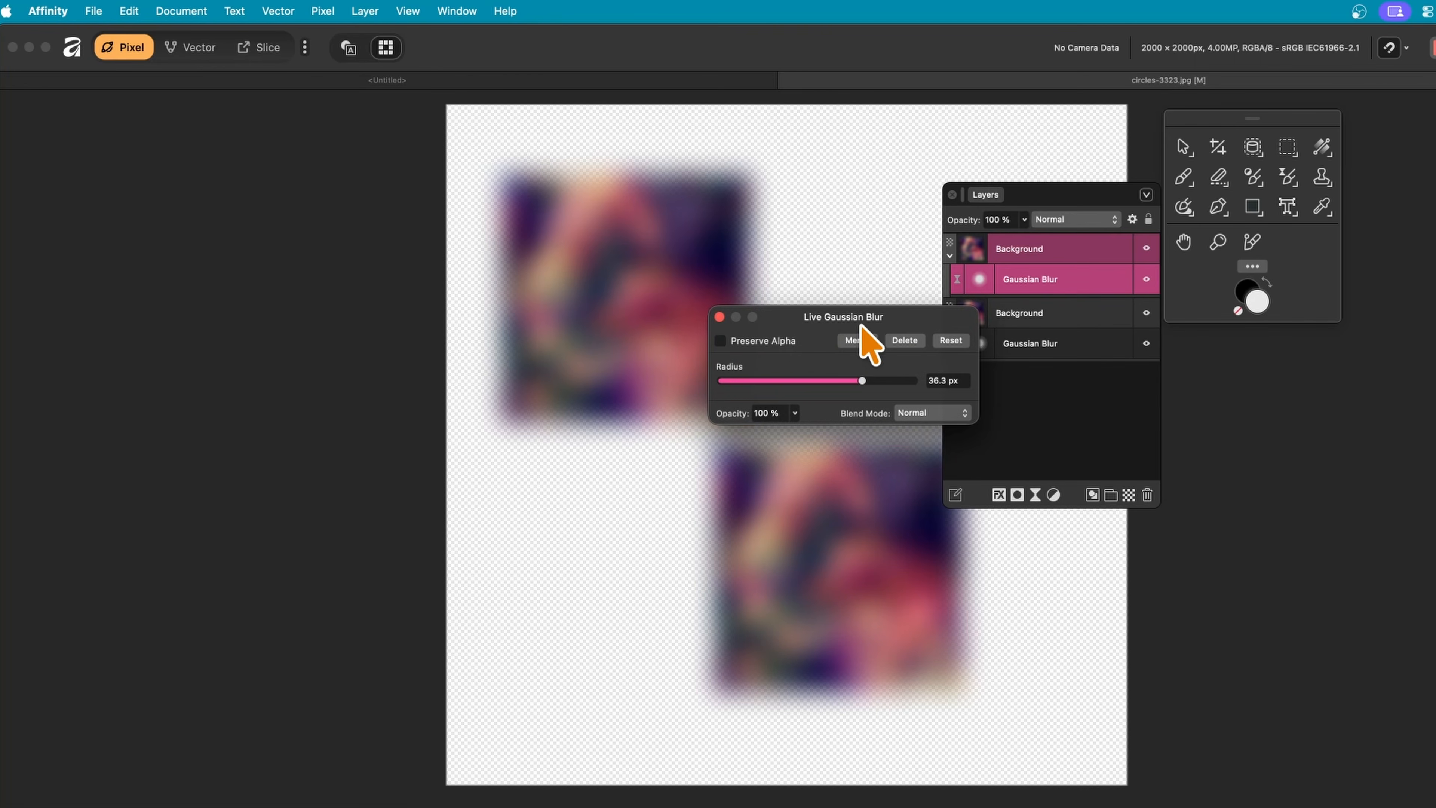
{"action": "left_click_drag", "start_coordinate": [863, 381], "coordinate": [776, 382]}
{"action": "left_click", "coordinate": [903, 418]}
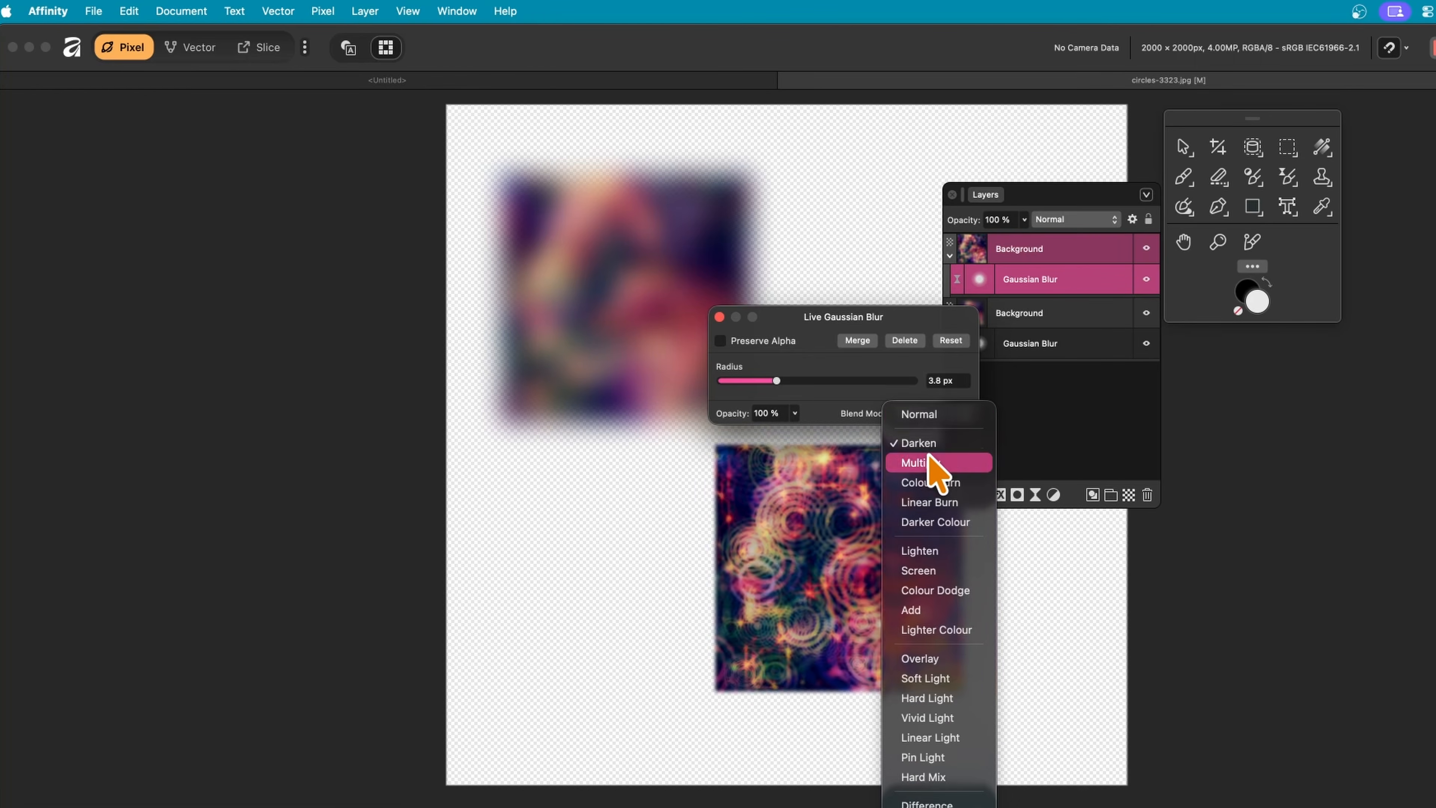
{"action": "left_click", "coordinate": [918, 502]}
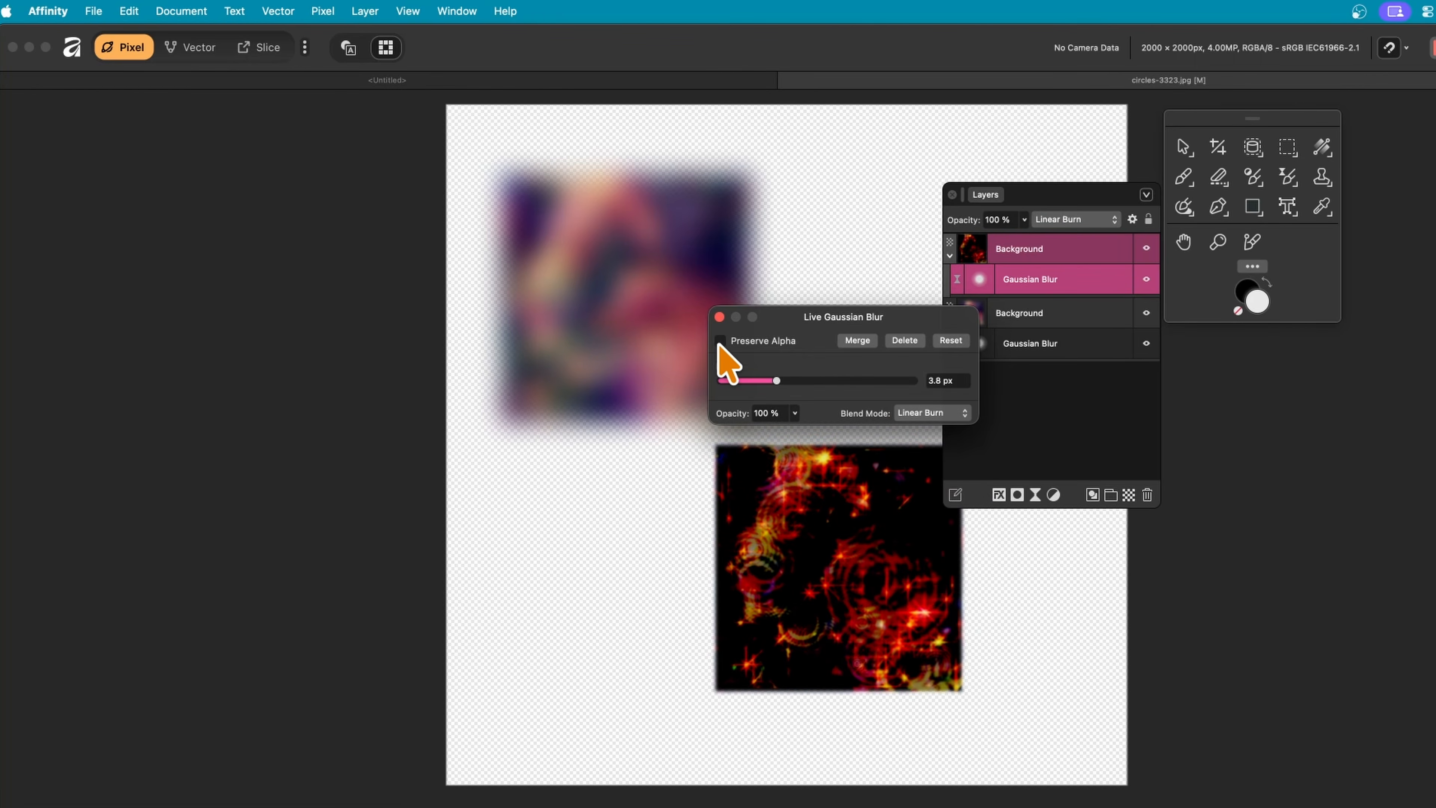
{"action": "left_click", "coordinate": [719, 317]}
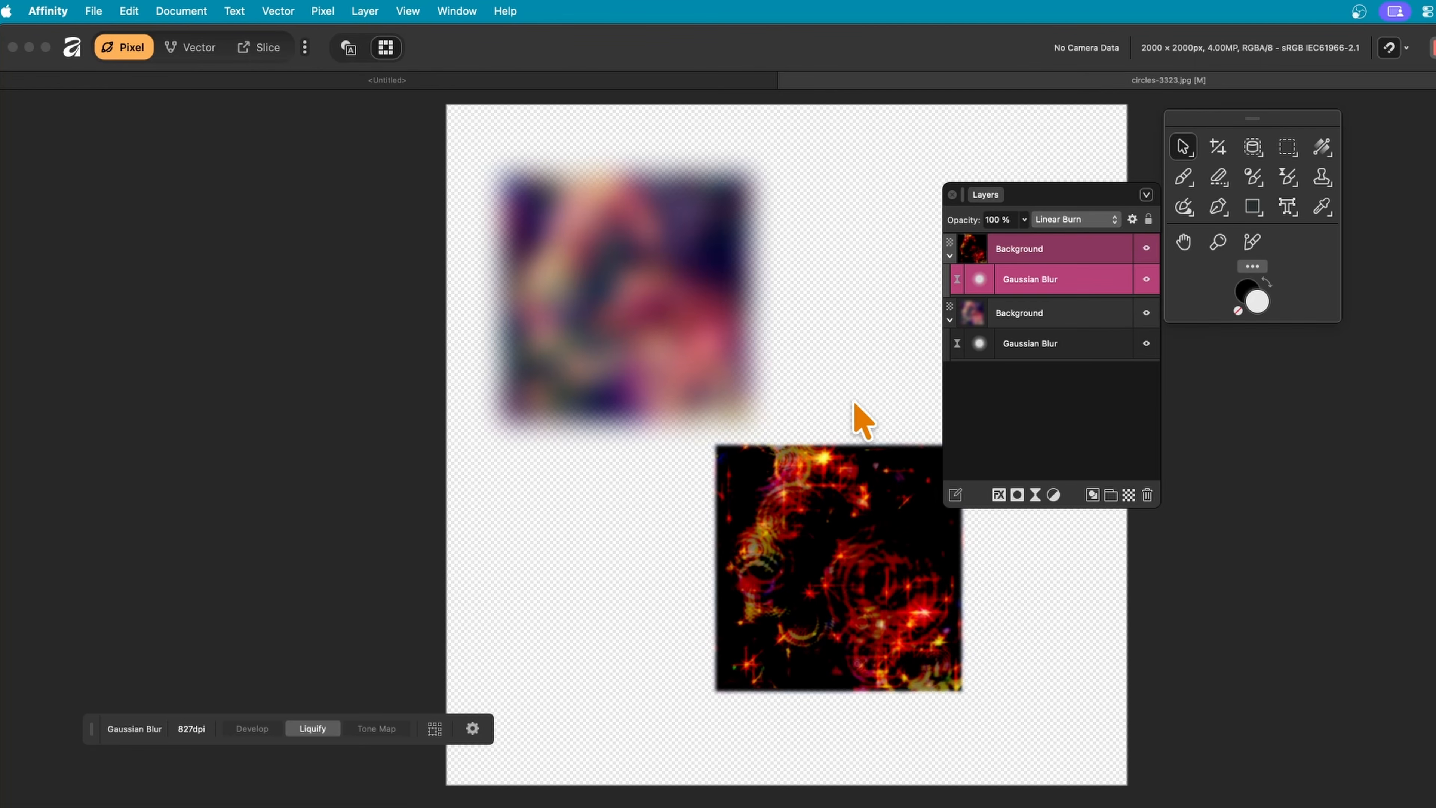
Step: Delete the Linear Burn copy, and scale the remaining blurred image to about twice its size, repositioning it within the canvas
{"action": "left_click", "coordinate": [883, 521]}
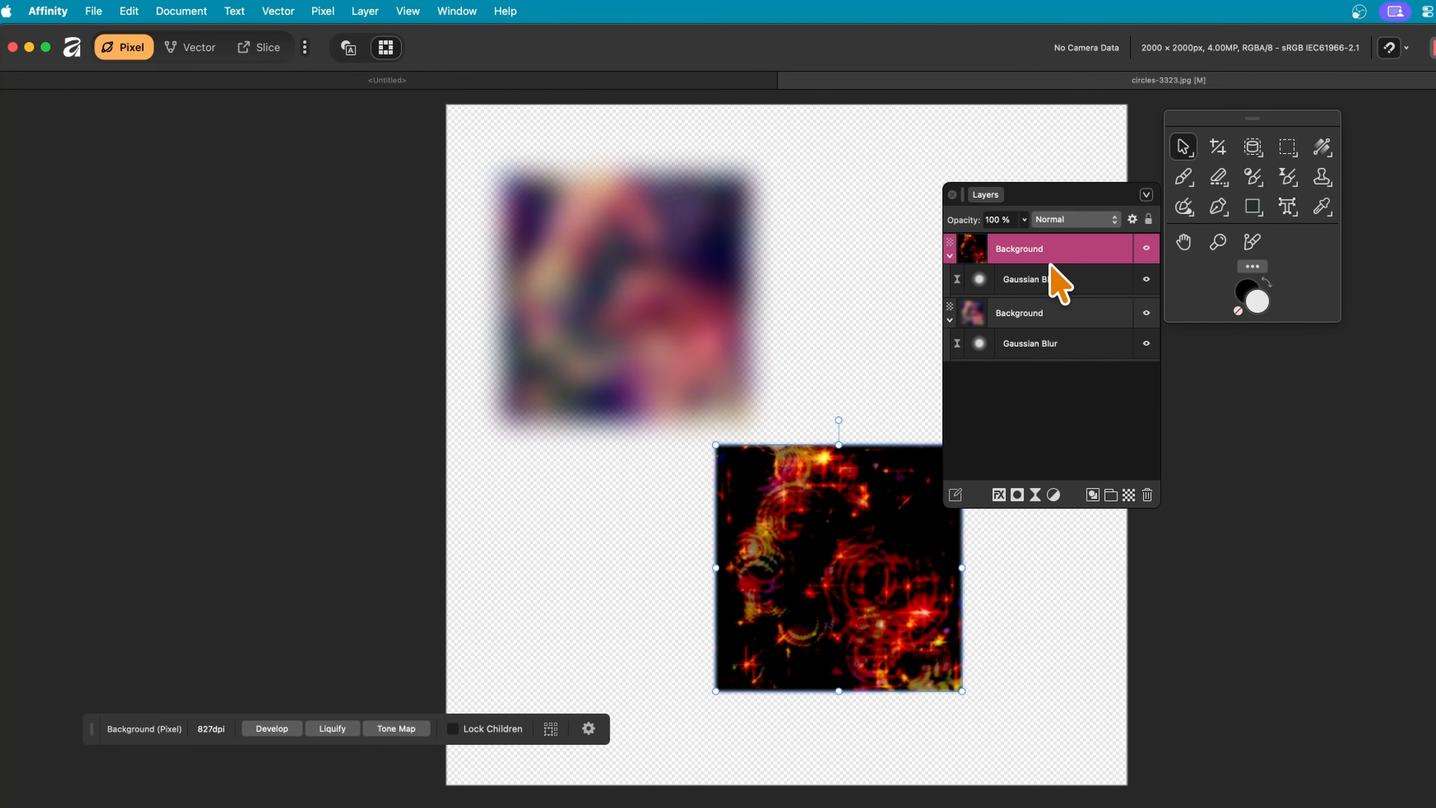
{"action": "key", "text": "Delete"}
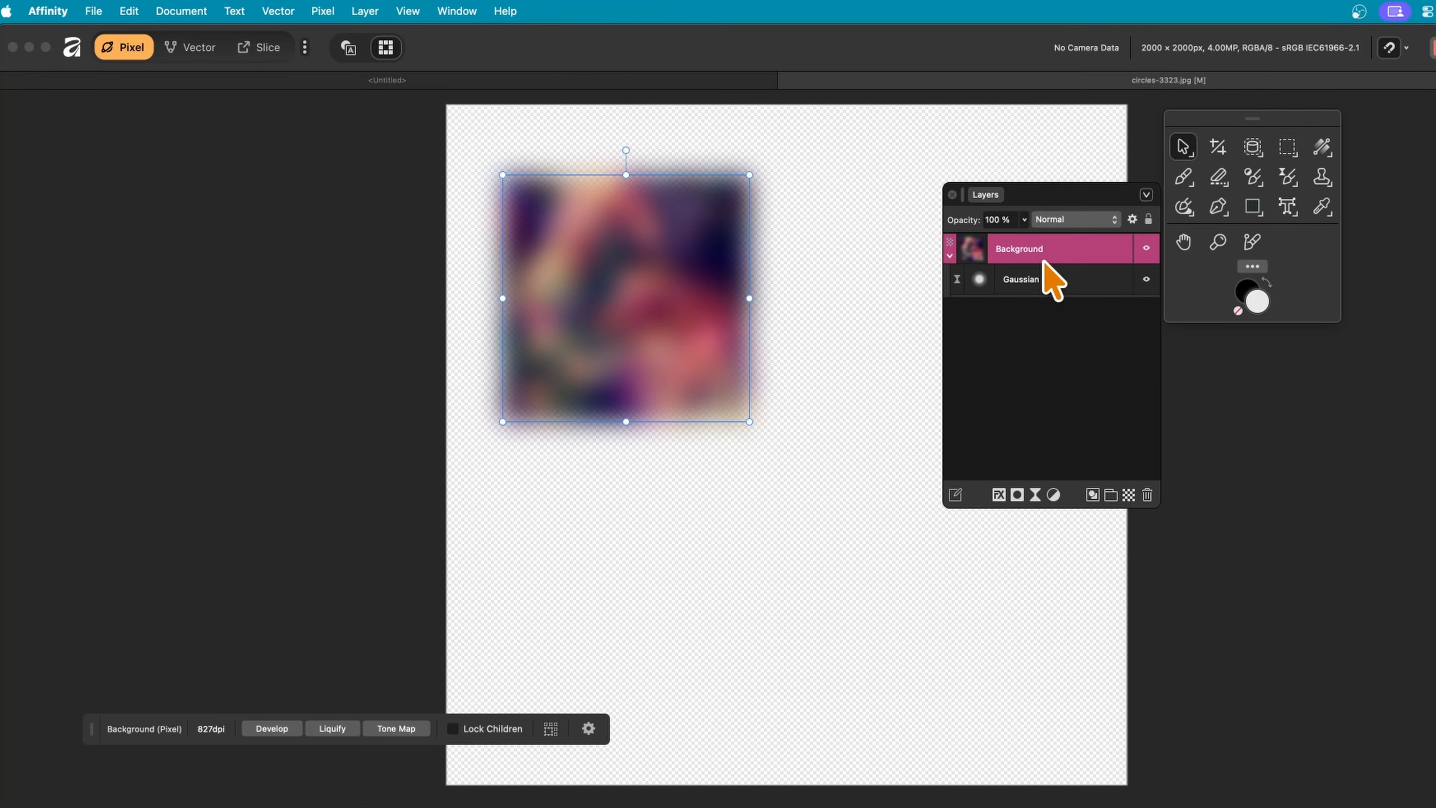
{"action": "left_click_drag", "start_coordinate": [646, 252], "coordinate": [643, 264]}
{"action": "left_click_drag", "start_coordinate": [741, 435], "coordinate": [984, 678]}
{"action": "mouse_move", "coordinate": [794, 451]}
{"action": "left_mouse_down"}
{"action": "mouse_move", "coordinate": [818, 430]}
{"action": "mouse_move", "coordinate": [815, 443]}
{"action": "left_mouse_up"}
{"action": "left_click_drag", "start_coordinate": [850, 323], "coordinate": [801, 334]}
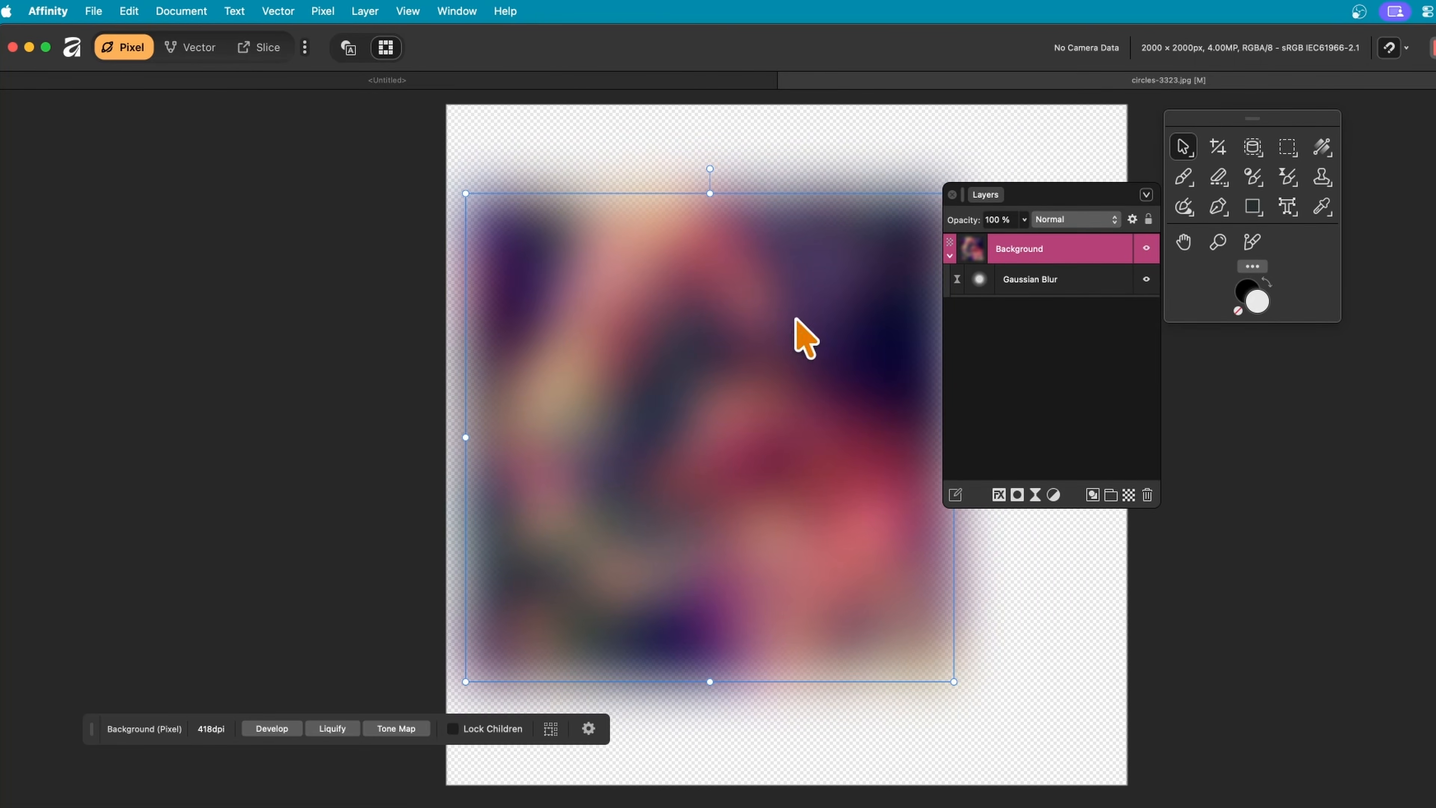
Step: Duplicate the Gaussian Blur nested in the Background layer three times to stack four live blurs
{"action": "left_click", "coordinate": [1046, 280]}
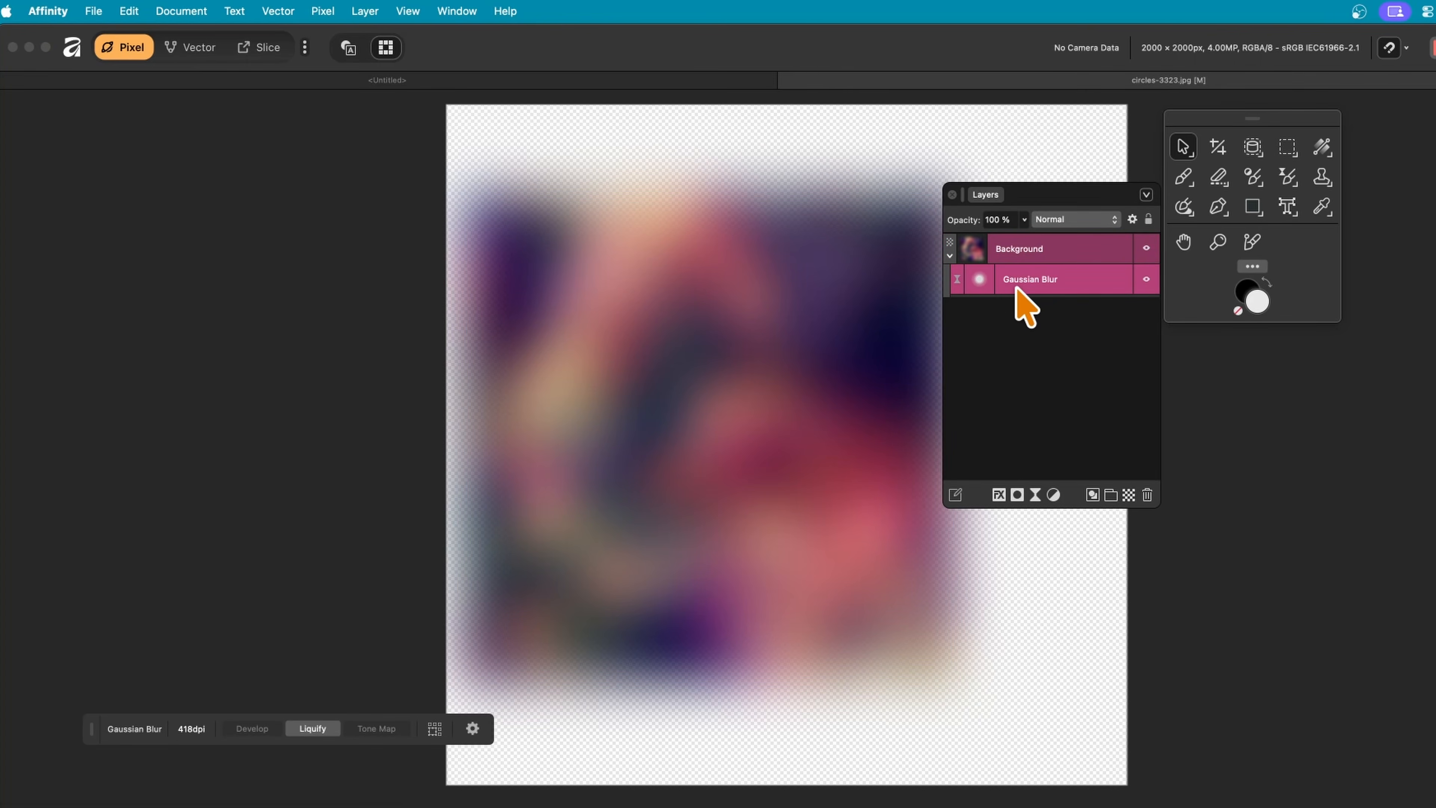
{"action": "right_click", "coordinate": [1047, 302]}
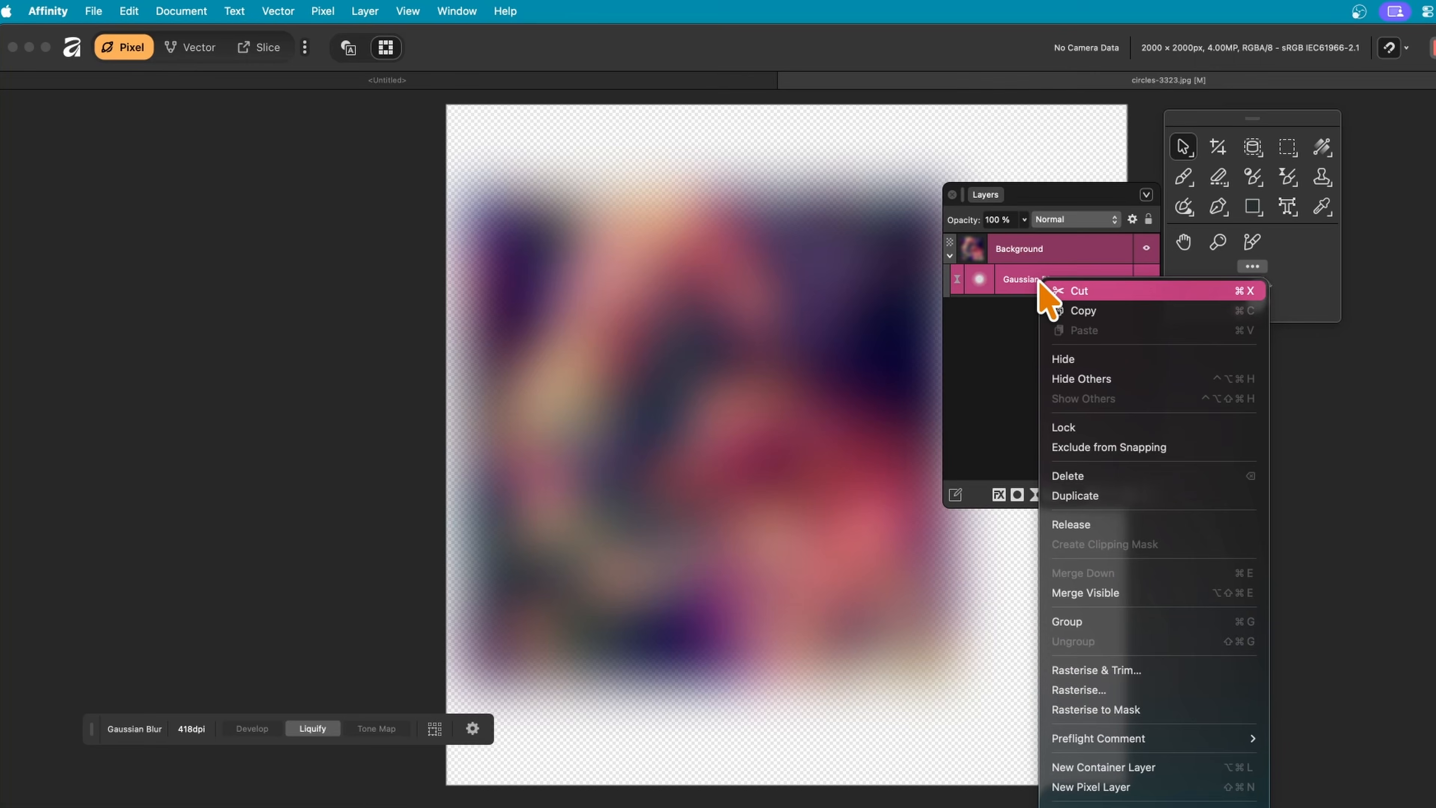
{"action": "left_click", "coordinate": [1114, 497]}
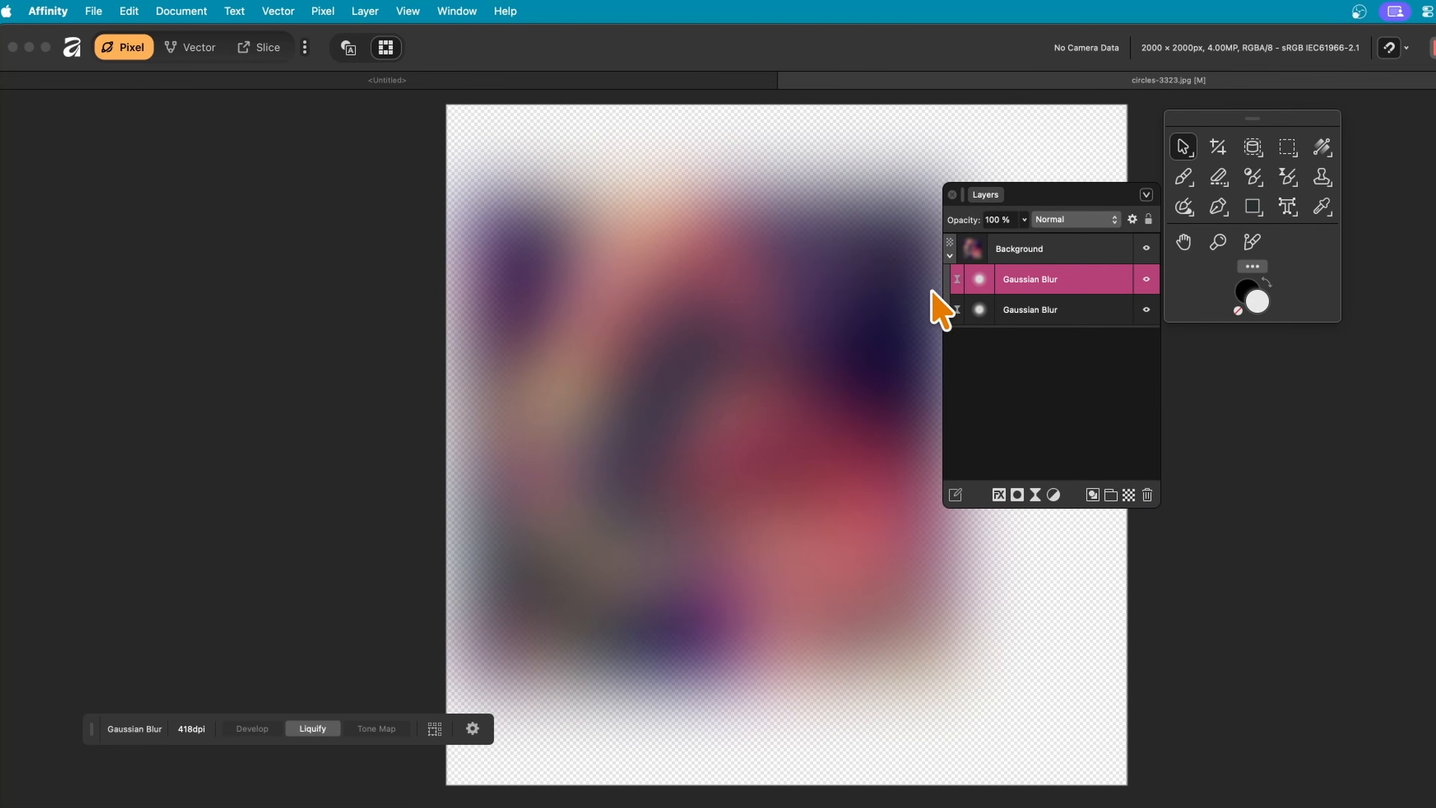
{"action": "right_click", "coordinate": [979, 278]}
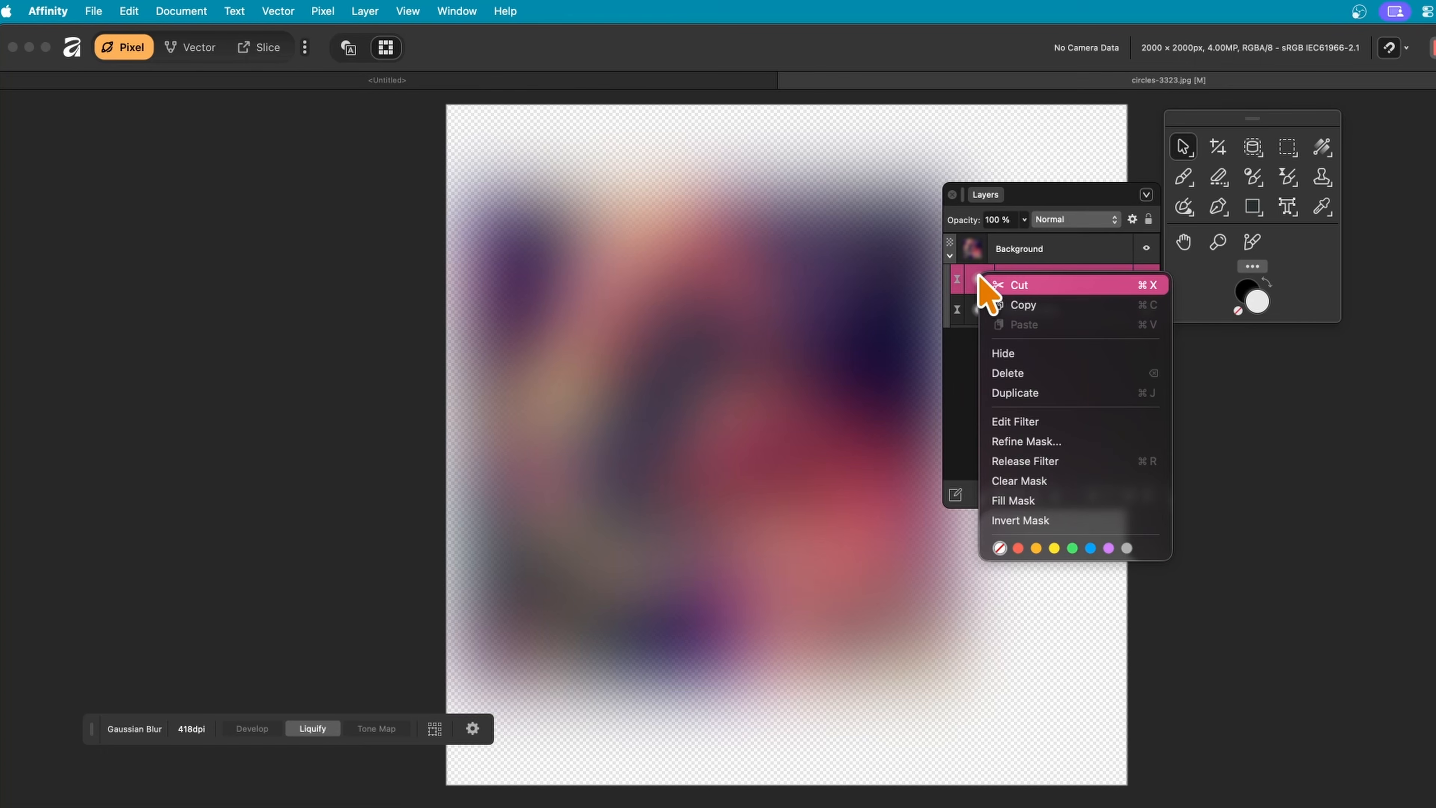
{"action": "left_click", "coordinate": [1042, 394]}
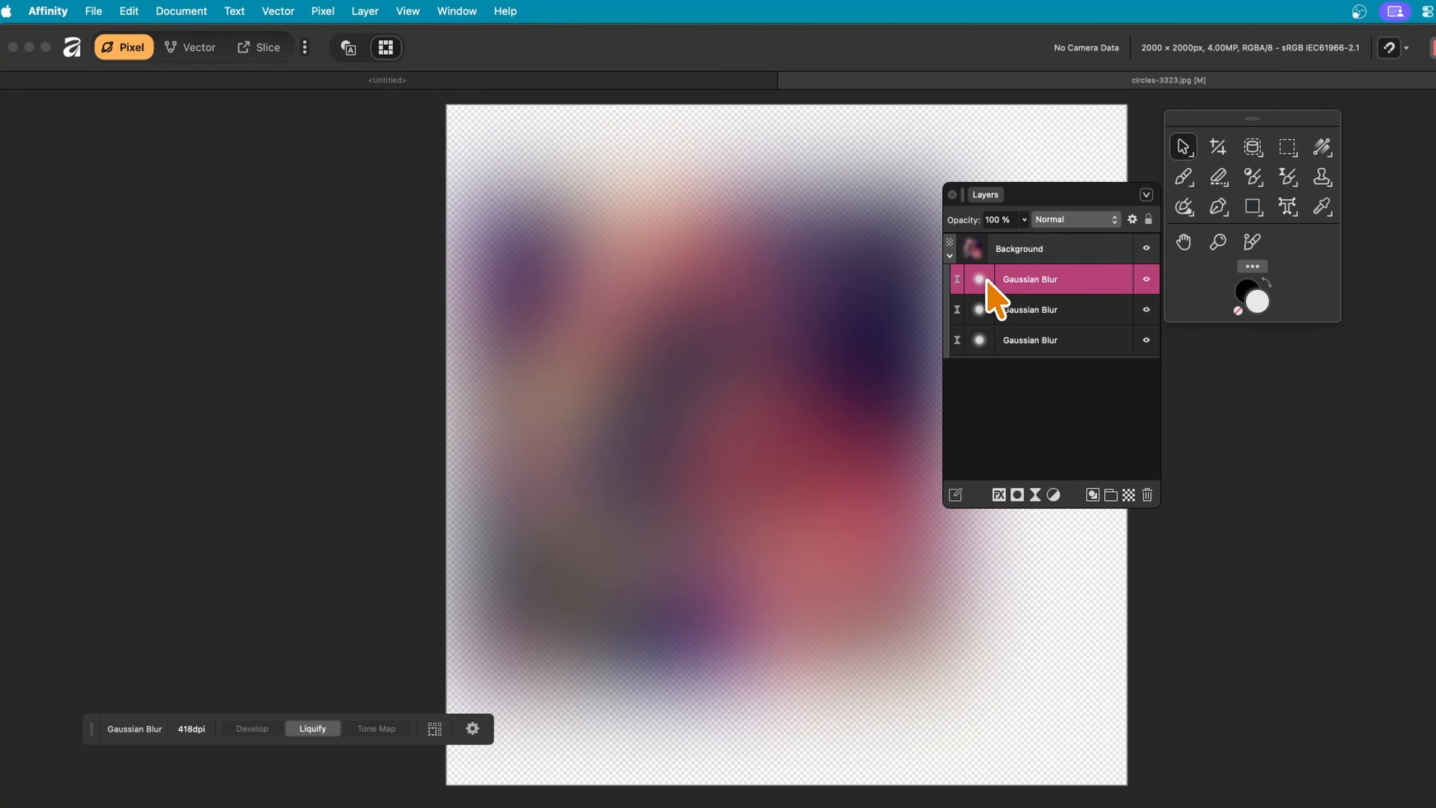
{"action": "right_click", "coordinate": [988, 285]}
{"action": "left_click", "coordinate": [1057, 396]}
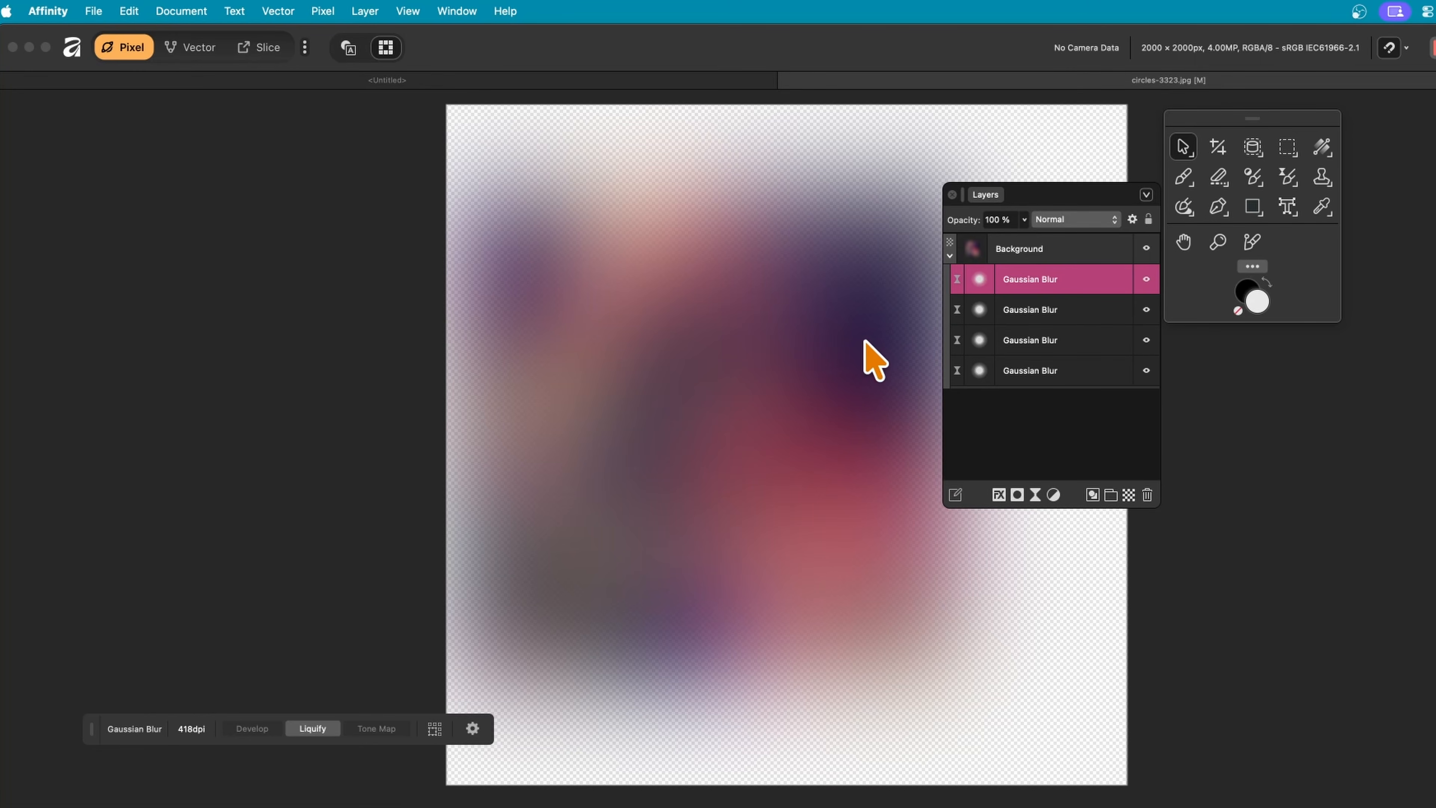
Step: Inspect the separate settings of the first and second nested Gaussian Blur filters, closing each without changes
{"action": "left_click", "coordinate": [1040, 309]}
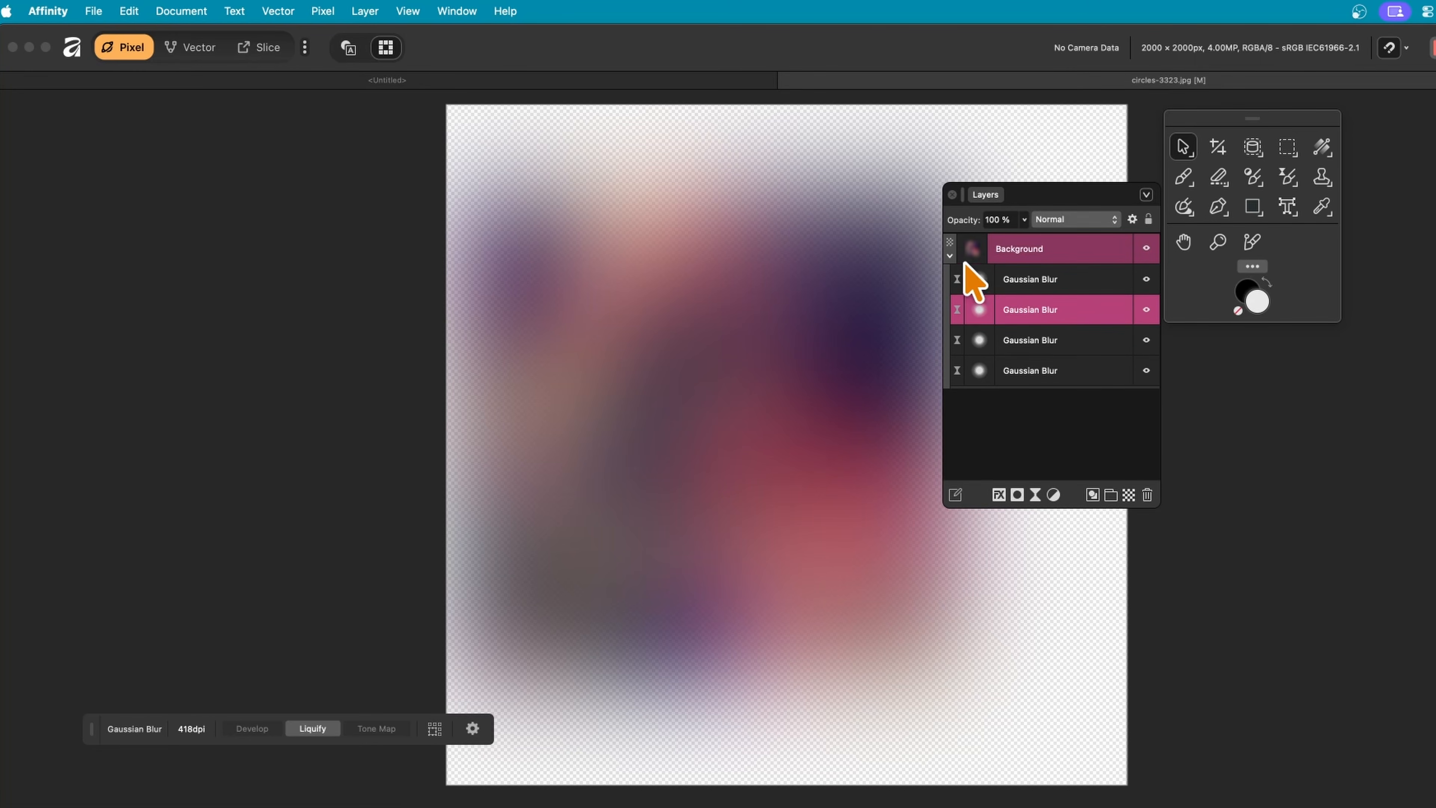
{"action": "double_click", "coordinate": [981, 283]}
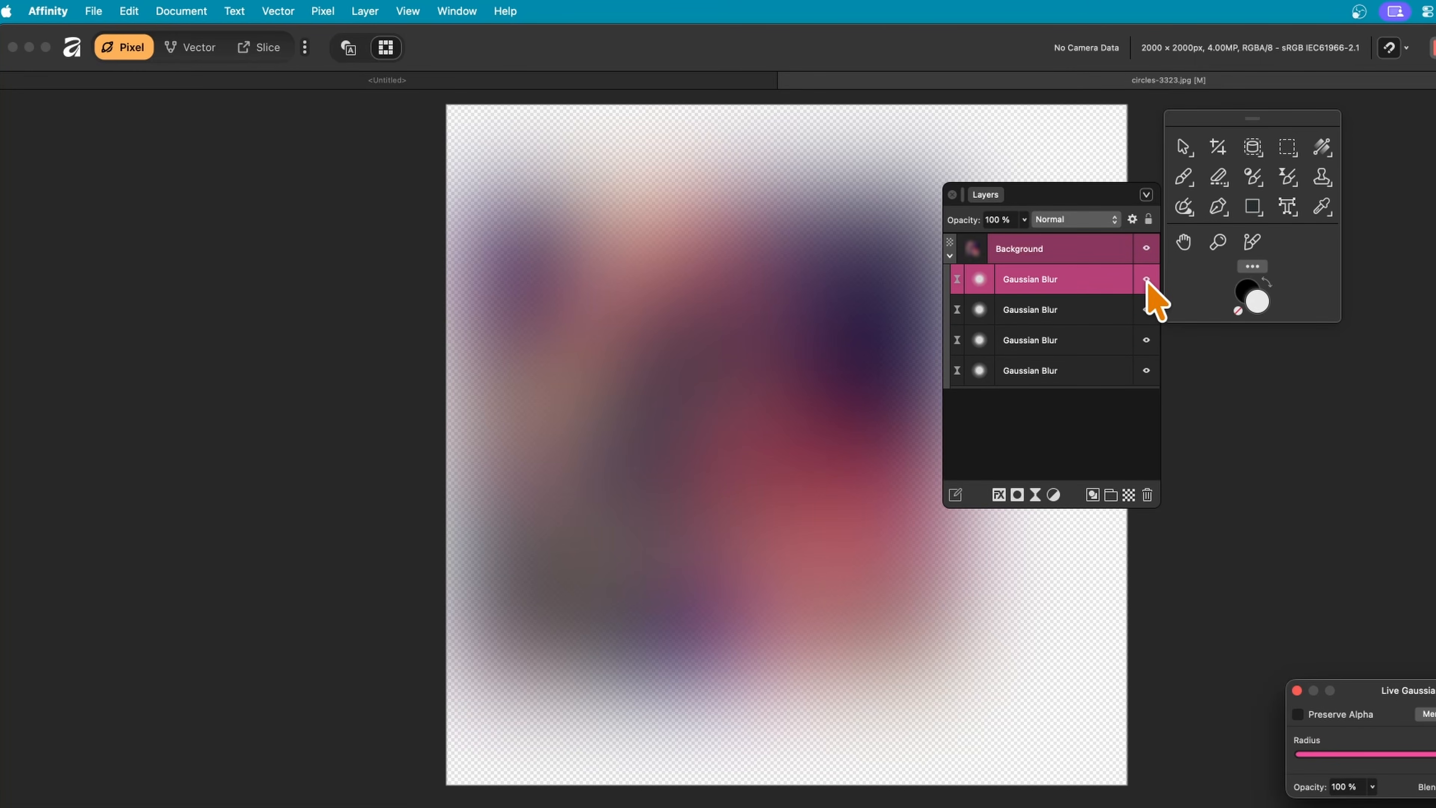
{"action": "left_click_drag", "start_coordinate": [1362, 691], "coordinate": [687, 304]}
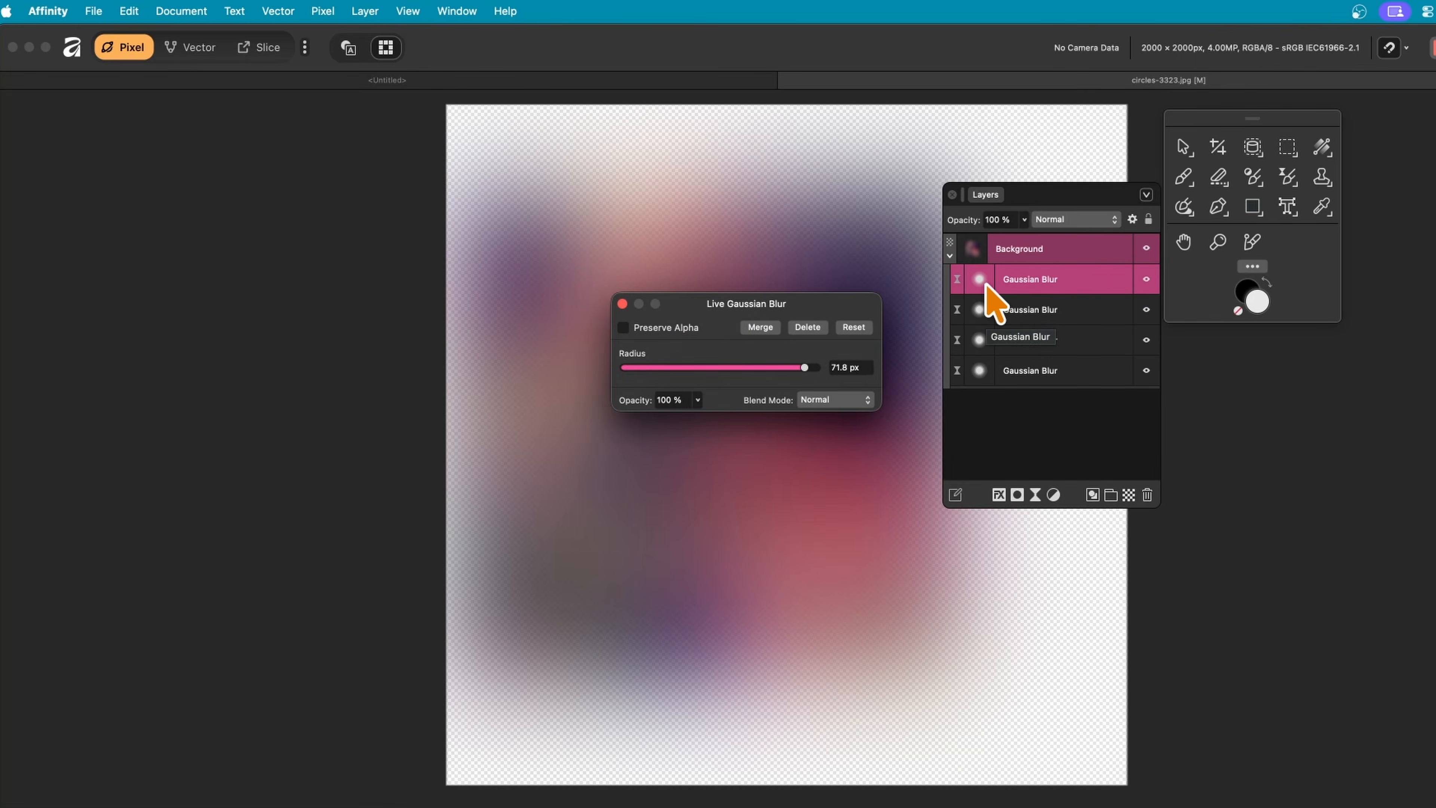
{"action": "left_click", "coordinate": [622, 304]}
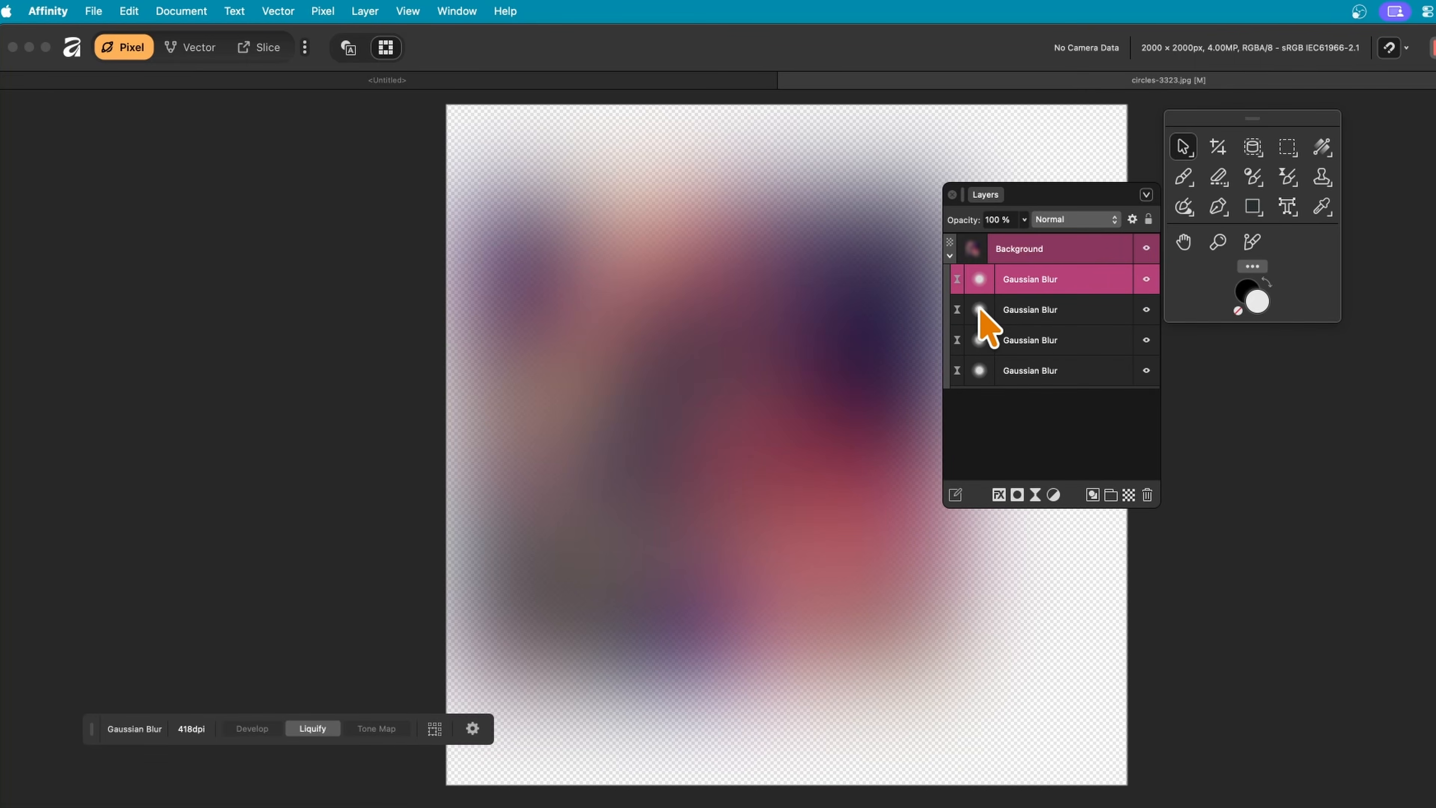
{"action": "left_click", "coordinate": [984, 311]}
{"action": "double_click", "coordinate": [982, 312]}
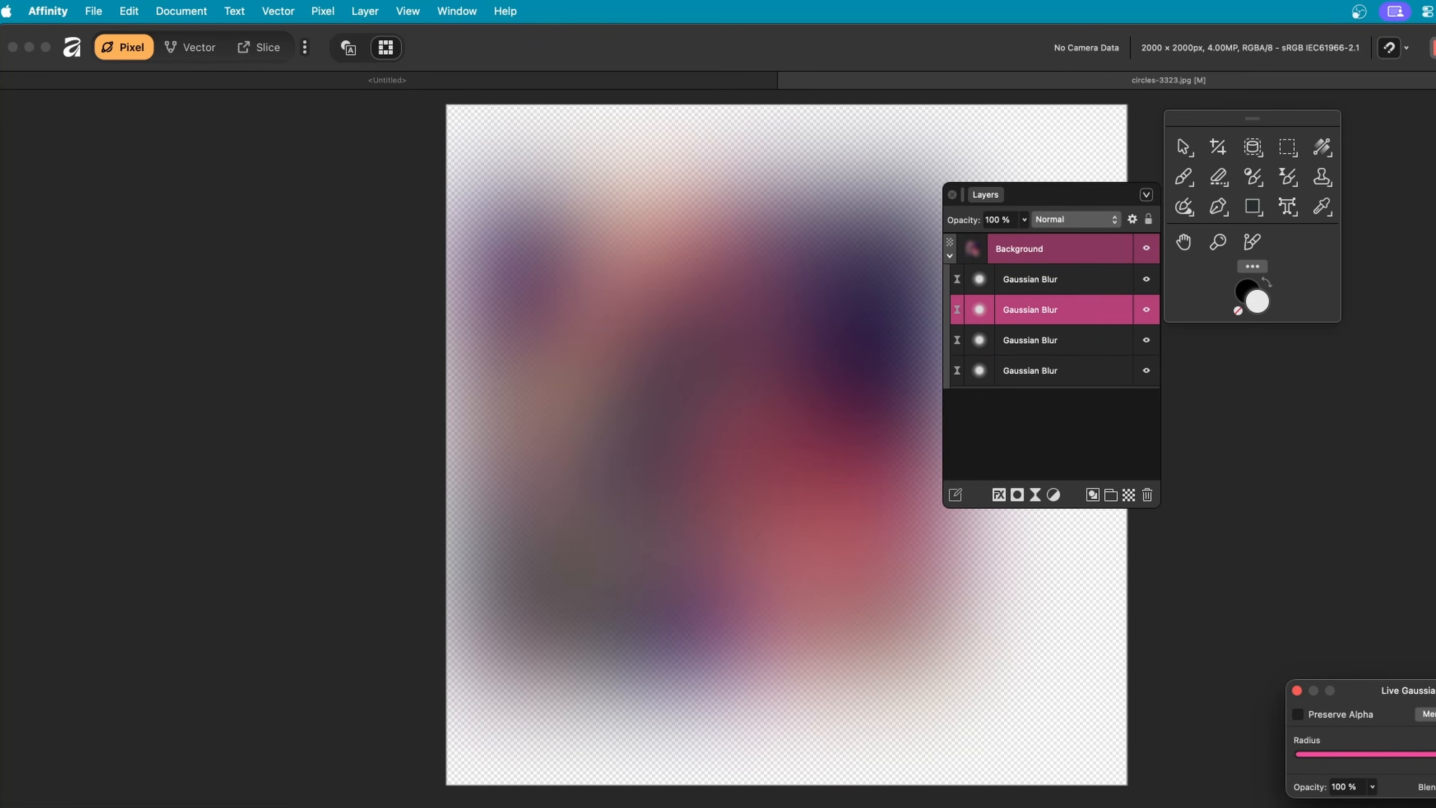
{"action": "left_click", "coordinate": [1296, 690]}
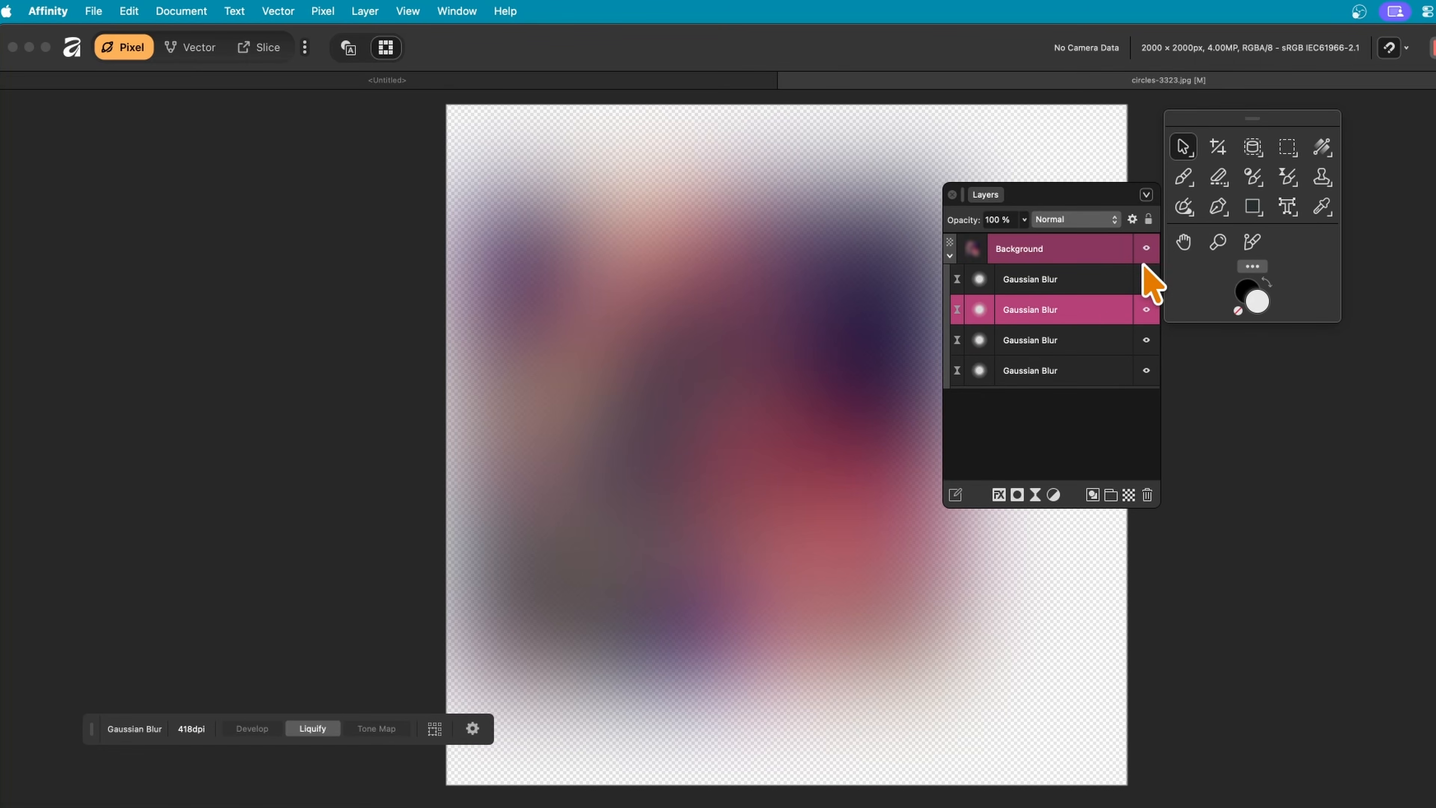
Step: Toggle the second nested Gaussian Blur's visibility off and on repeatedly to compare its effect, leaving it visible
{"action": "left_click", "coordinate": [1147, 311]}
{"action": "left_click", "coordinate": [1147, 311]}
{"action": "left_click", "coordinate": [1146, 311]}
{"action": "left_click", "coordinate": [1146, 311]}
{"action": "left_click", "coordinate": [1147, 311]}
{"action": "left_click", "coordinate": [1147, 310]}
{"action": "left_click", "coordinate": [1147, 311]}
{"action": "left_click", "coordinate": [1147, 311]}
Step: Add a live Glitch distortion filter to the Background layer and set its glitch strength to 57%
{"action": "left_click", "coordinate": [1045, 239]}
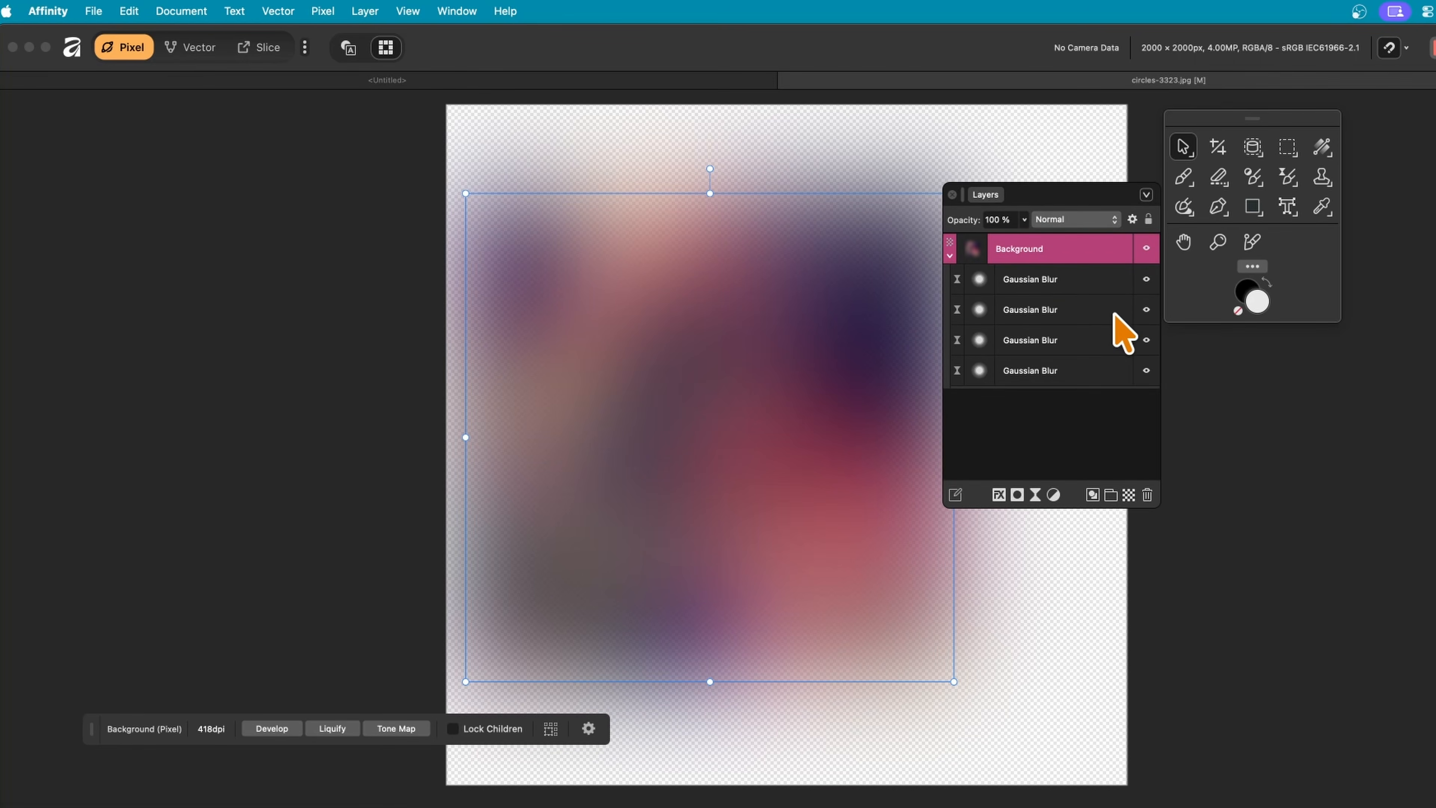
{"action": "left_click", "coordinate": [324, 9]}
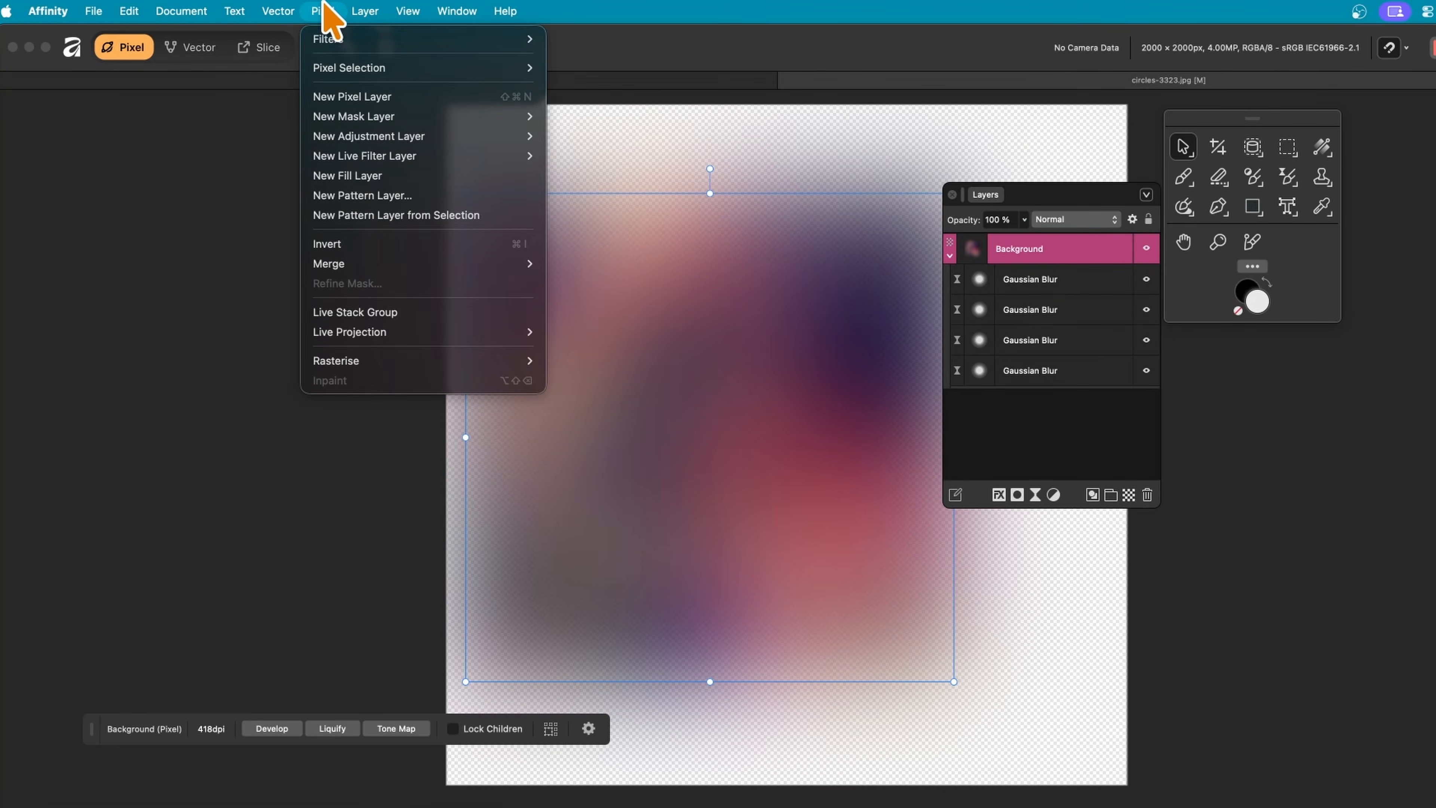
{"action": "mouse_move", "coordinate": [528, 155]}
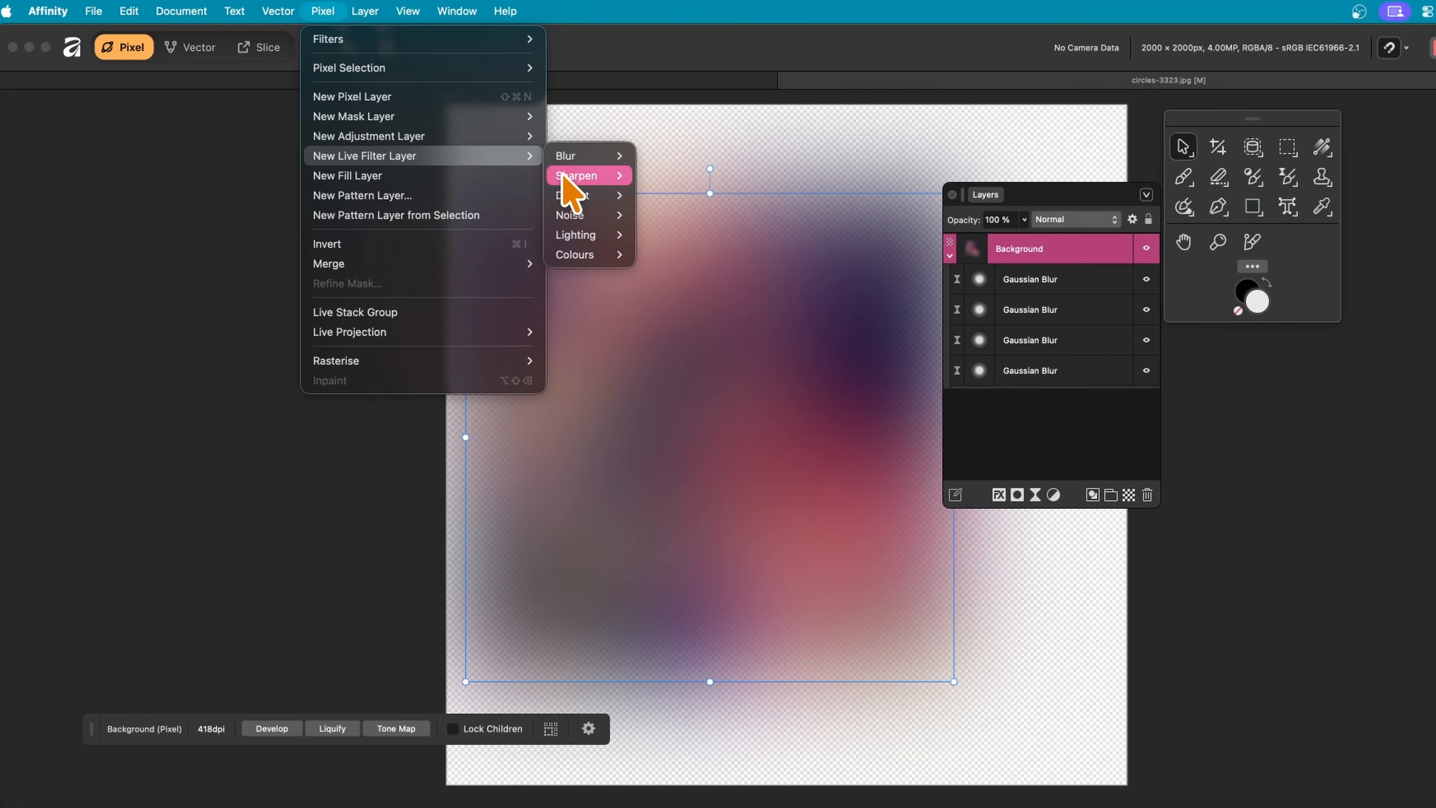
{"action": "mouse_move", "coordinate": [616, 197]}
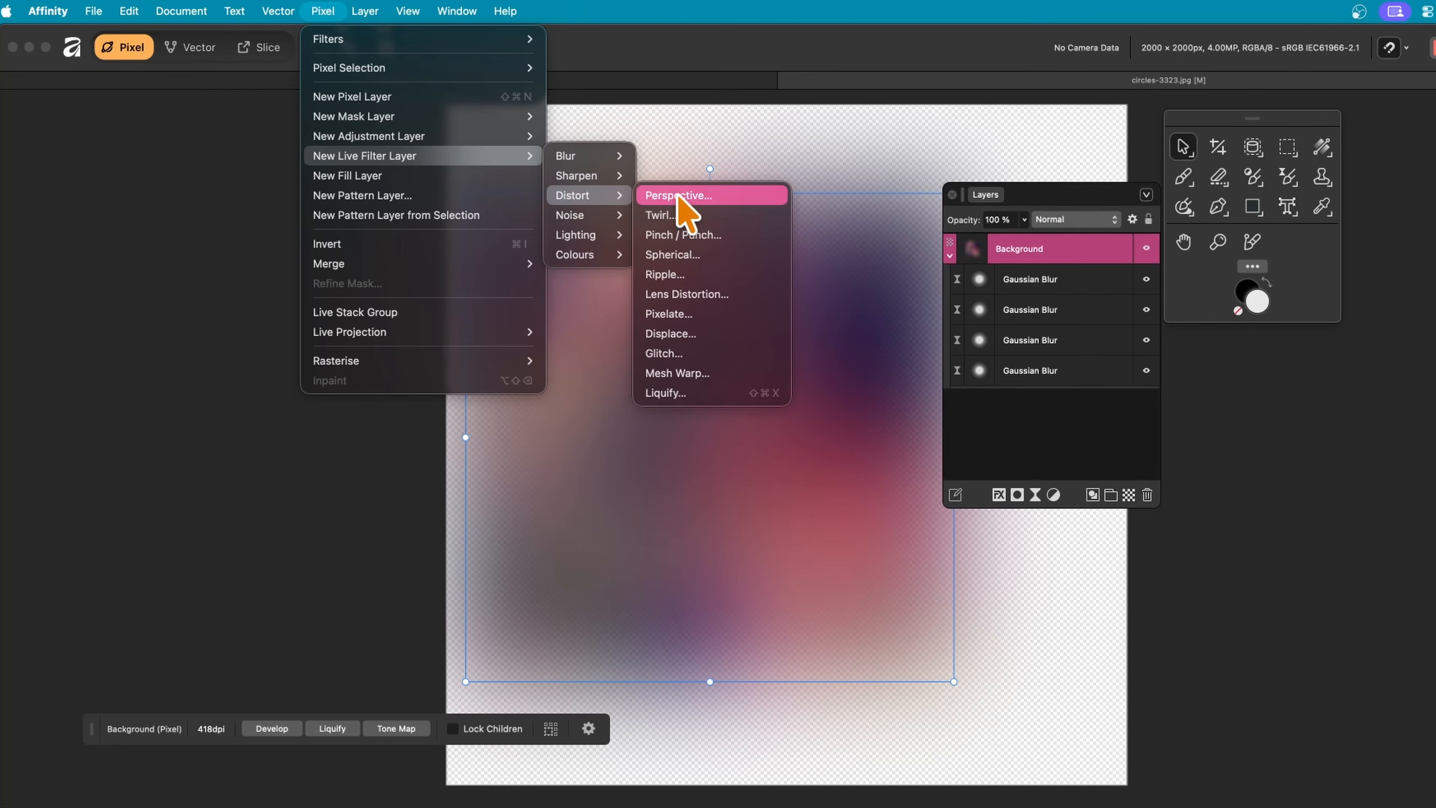
{"action": "left_click", "coordinate": [692, 352]}
{"action": "left_click_drag", "start_coordinate": [1394, 461], "coordinate": [1162, 383]}
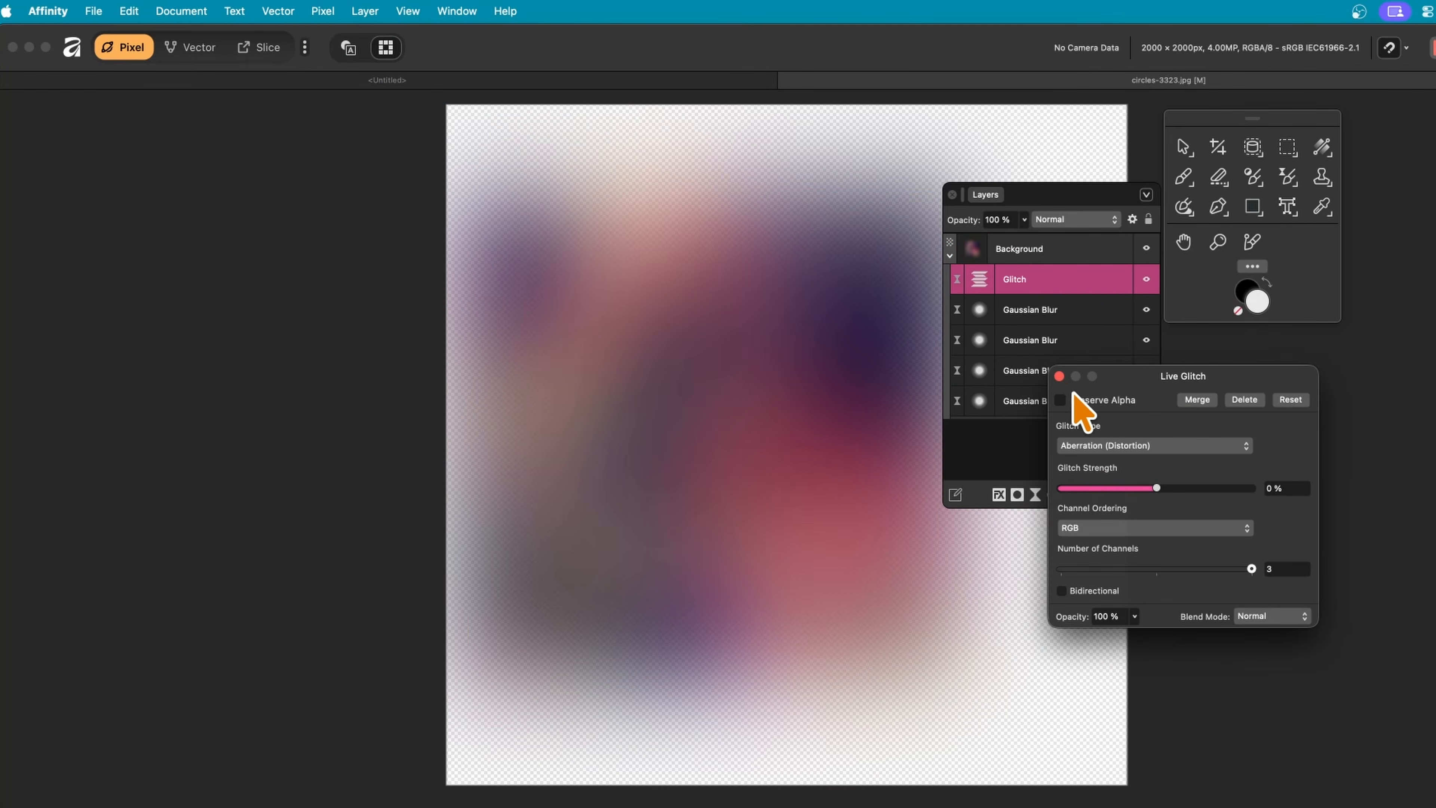
{"action": "left_click_drag", "start_coordinate": [1171, 486], "coordinate": [1210, 488]}
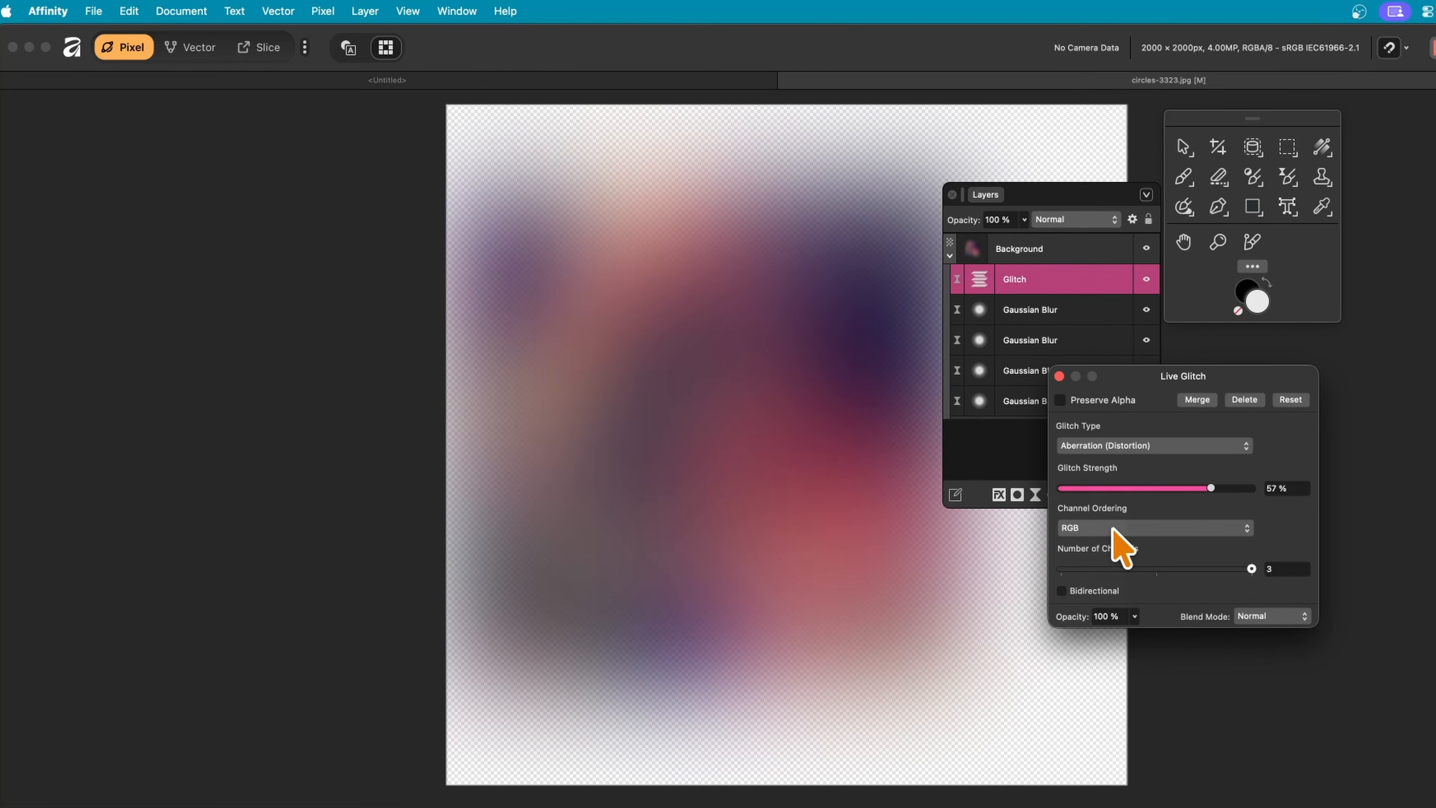
Step: Change the live Glitch to the Shred type with 23% horizontal strength, 48% vertical strength and 387 pixel spacing
{"action": "left_click", "coordinate": [1115, 447]}
{"action": "left_click", "coordinate": [1111, 479]}
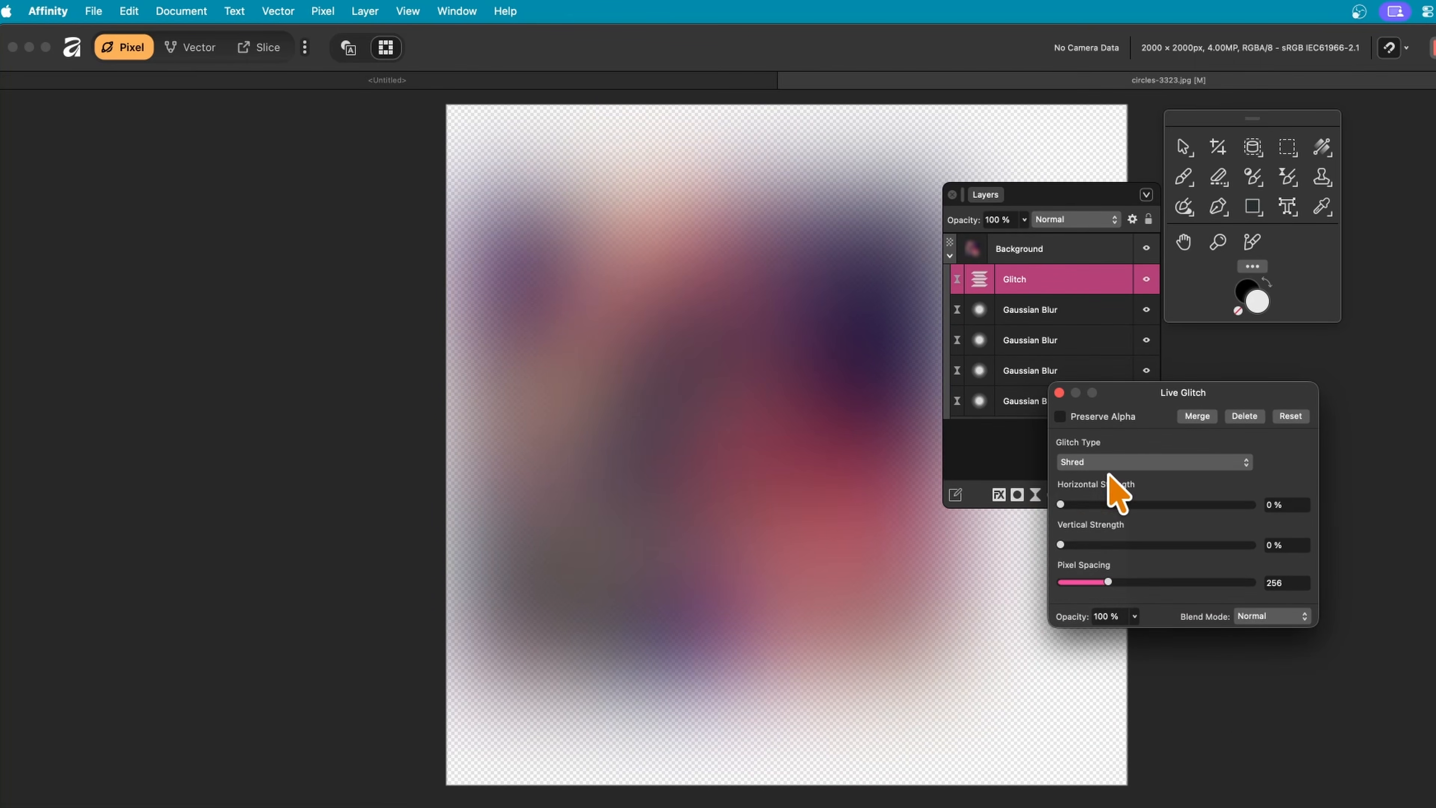
{"action": "left_click_drag", "start_coordinate": [1077, 504], "coordinate": [1132, 583]}
{"action": "left_click", "coordinate": [1120, 545]}
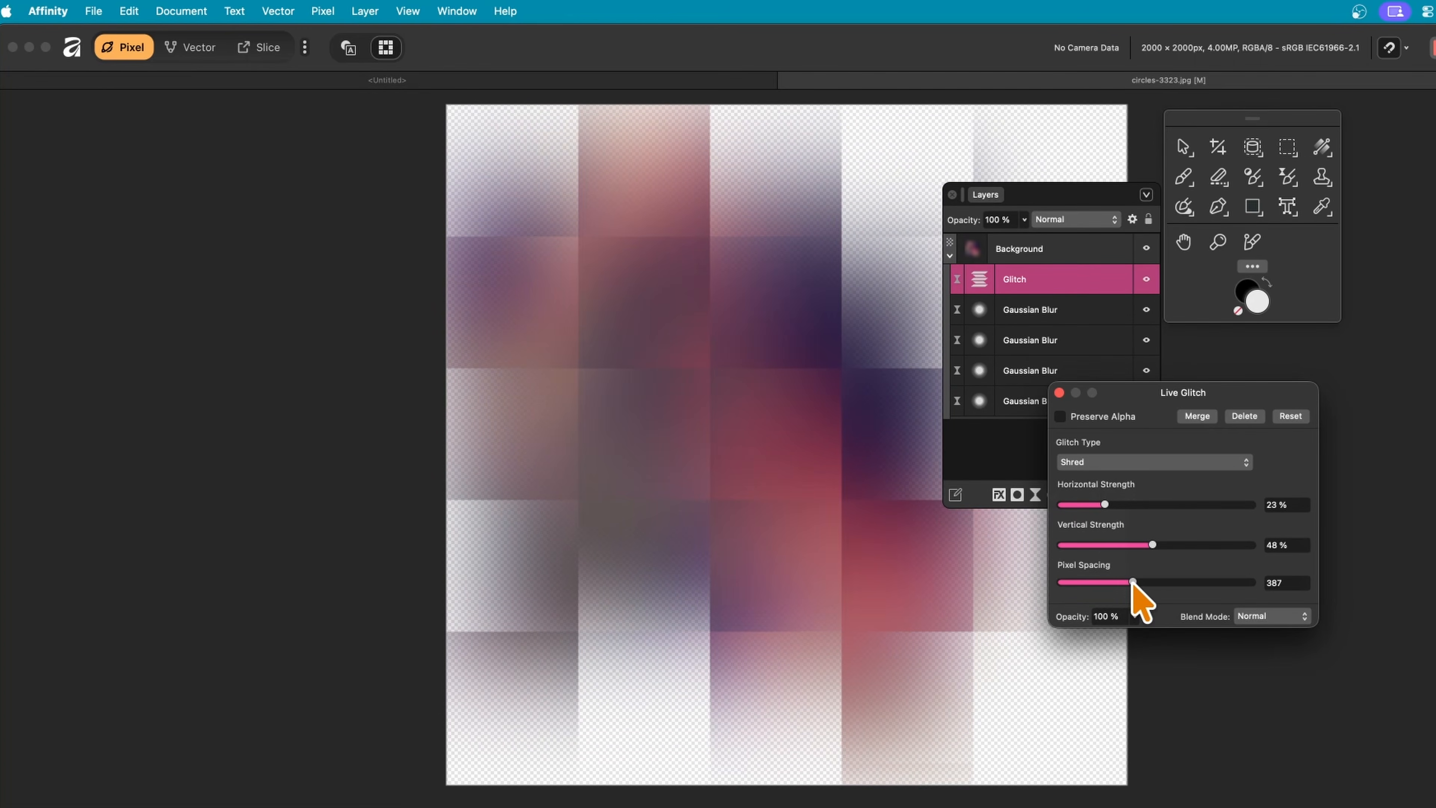
{"action": "left_click", "coordinate": [1059, 393]}
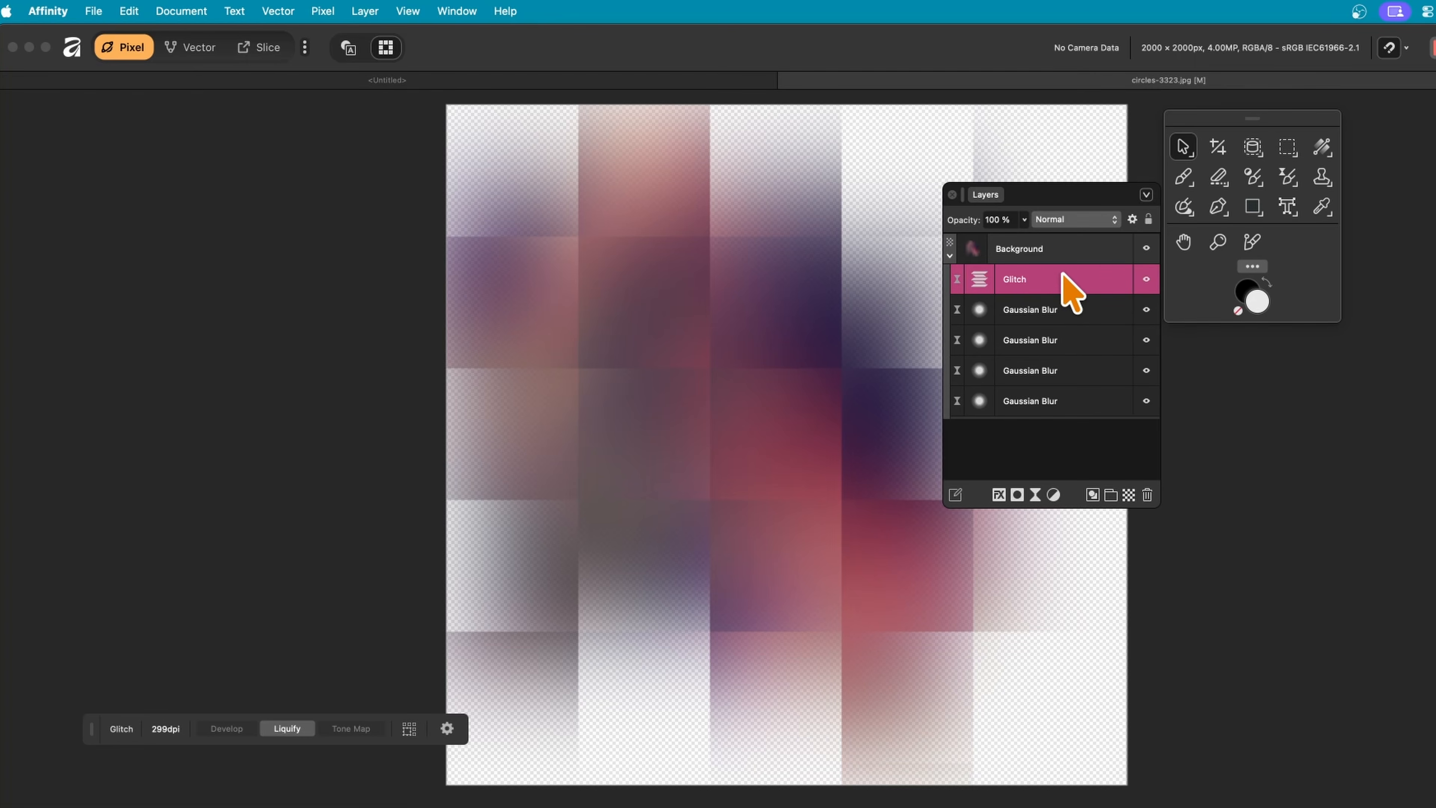
Step: Mask parts of the Glitch filter with black 1625 px Paint Brush strokes, and look up where the Brushes panel is listed
{"action": "left_click", "coordinate": [1184, 180]}
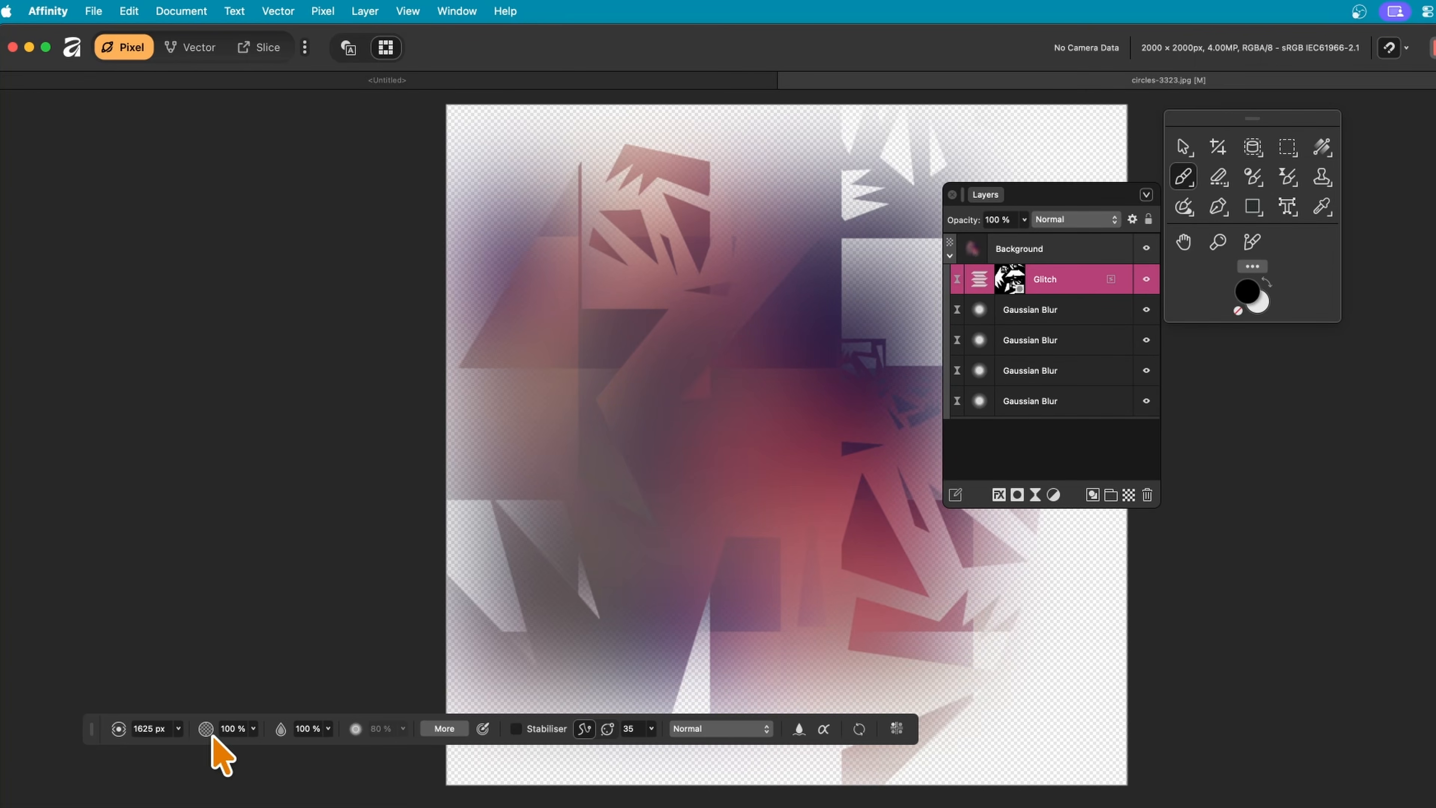
{"action": "left_click", "coordinate": [454, 11]}
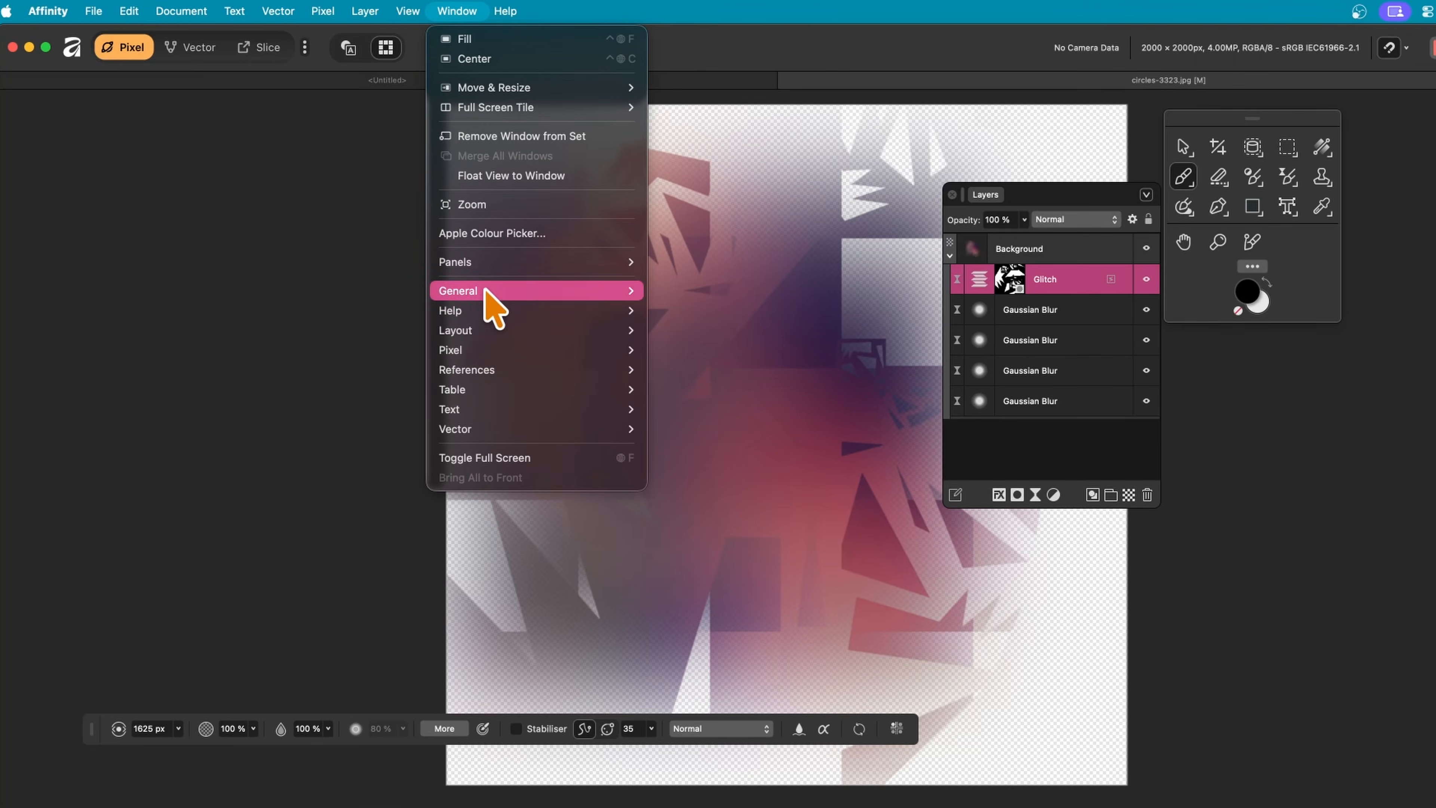
{"action": "mouse_move", "coordinate": [486, 293]}
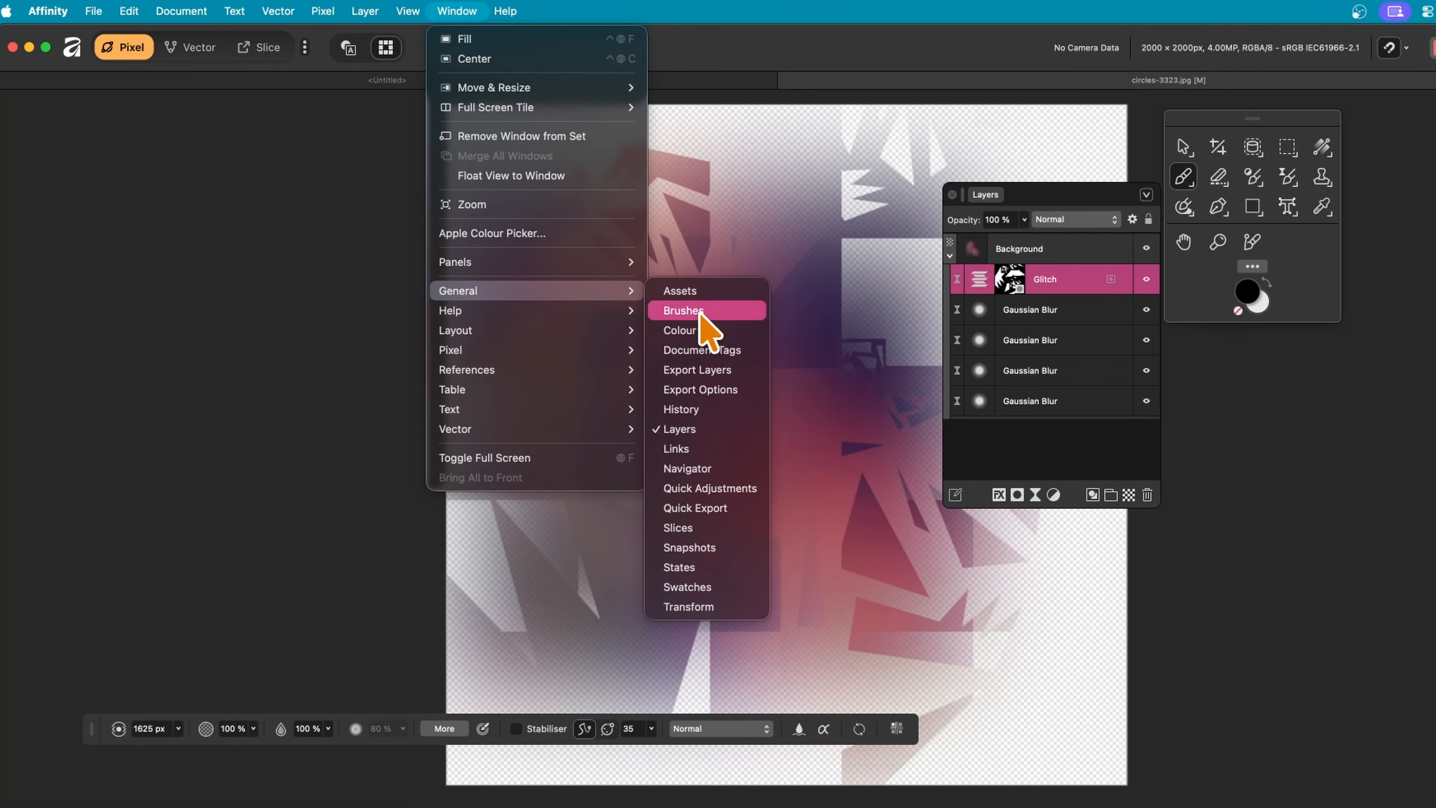
{"action": "left_click", "coordinate": [979, 58]}
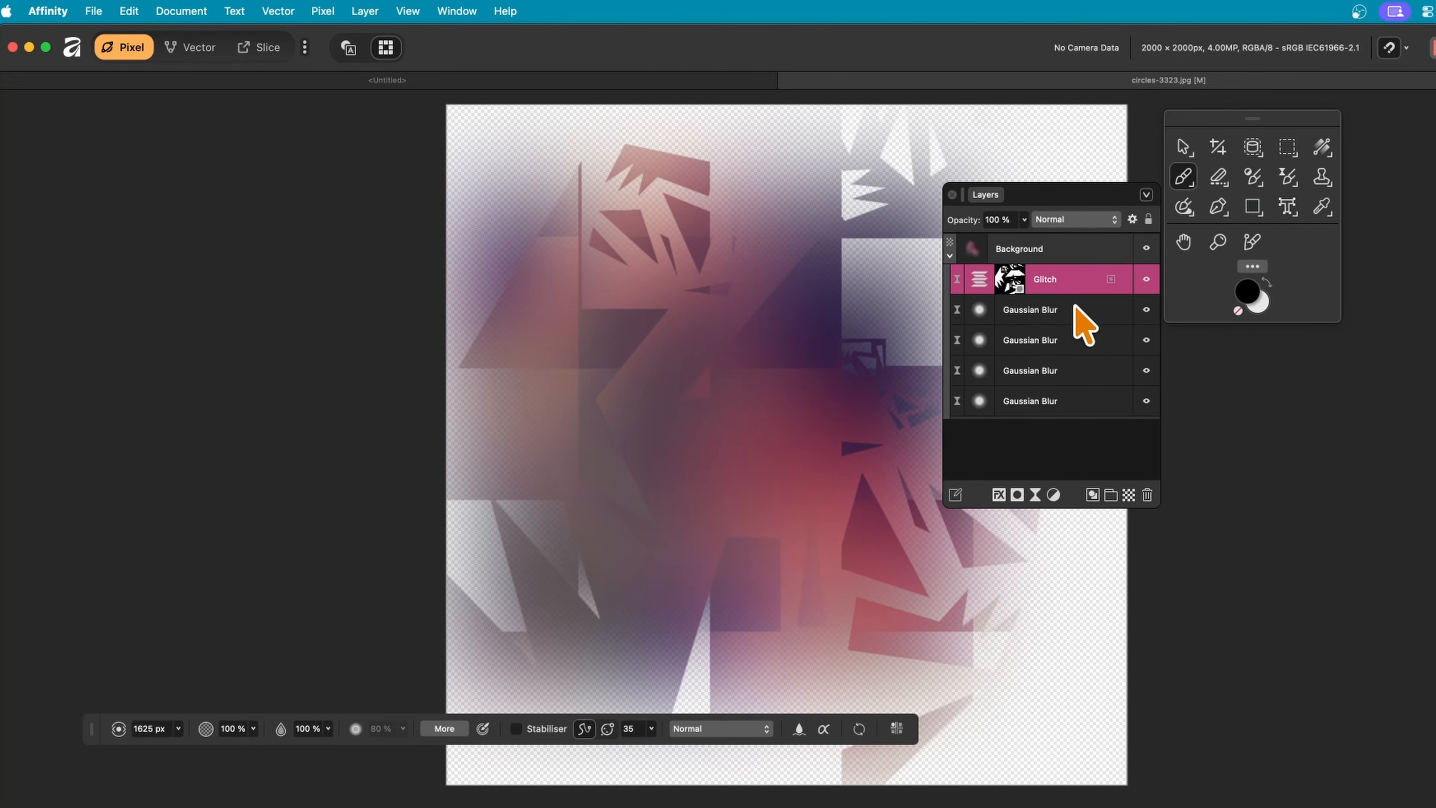
Step: Delete the masked Glitch filter, and Rasterise & Trim the Background layer together with its nested Gaussian Blurs
{"action": "left_click", "coordinate": [1147, 495]}
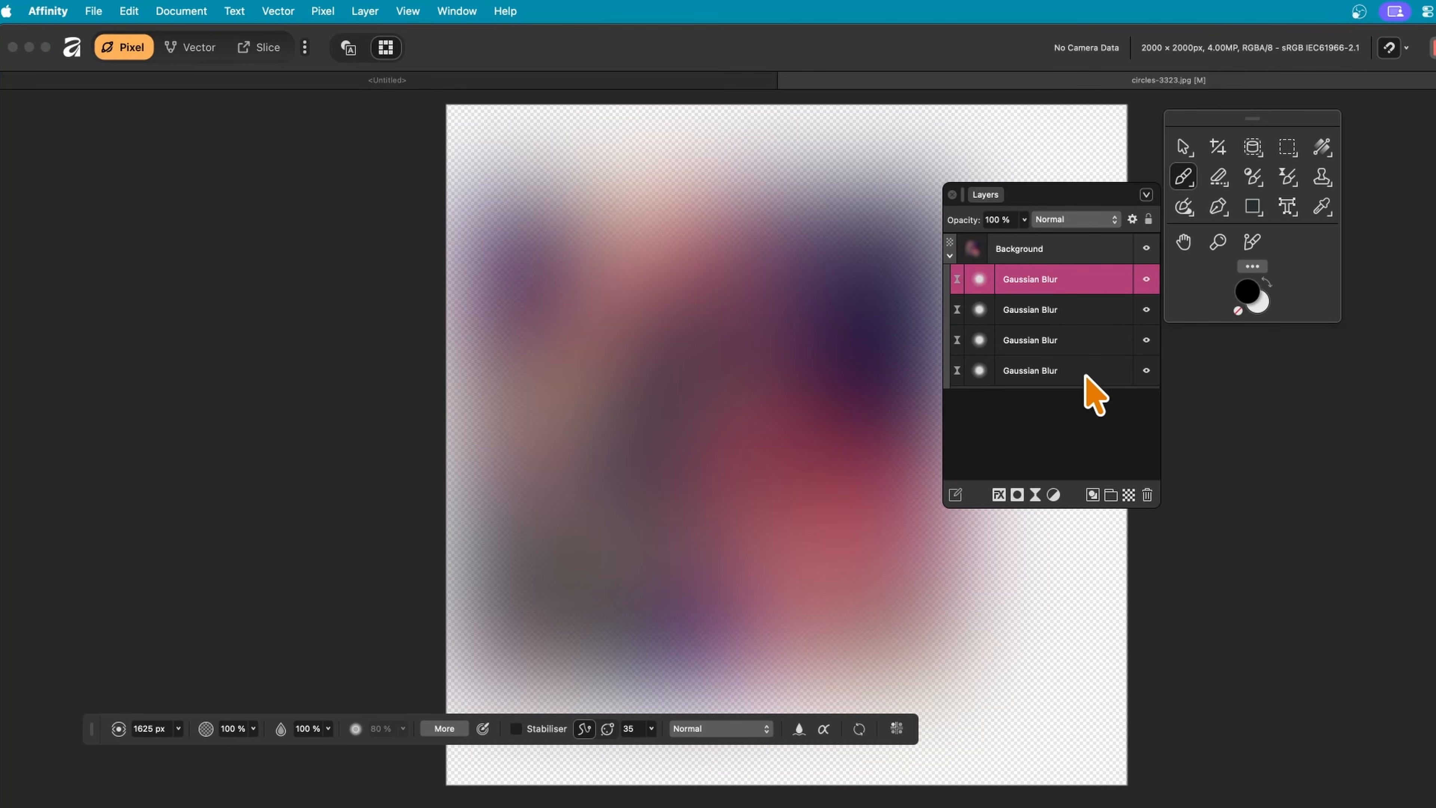
{"action": "left_click", "coordinate": [1037, 253]}
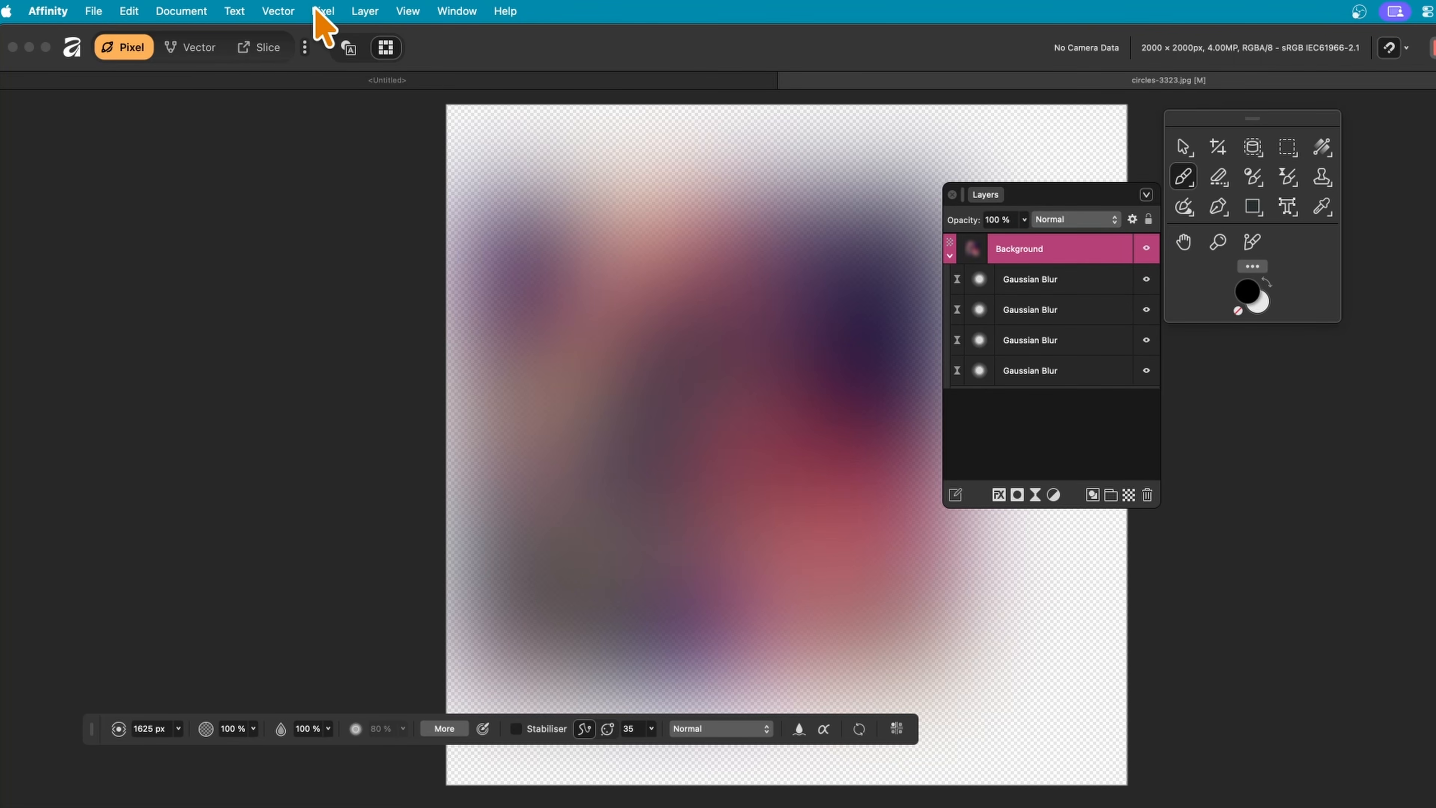
{"action": "left_click", "coordinate": [323, 12]}
{"action": "mouse_move", "coordinate": [375, 264]}
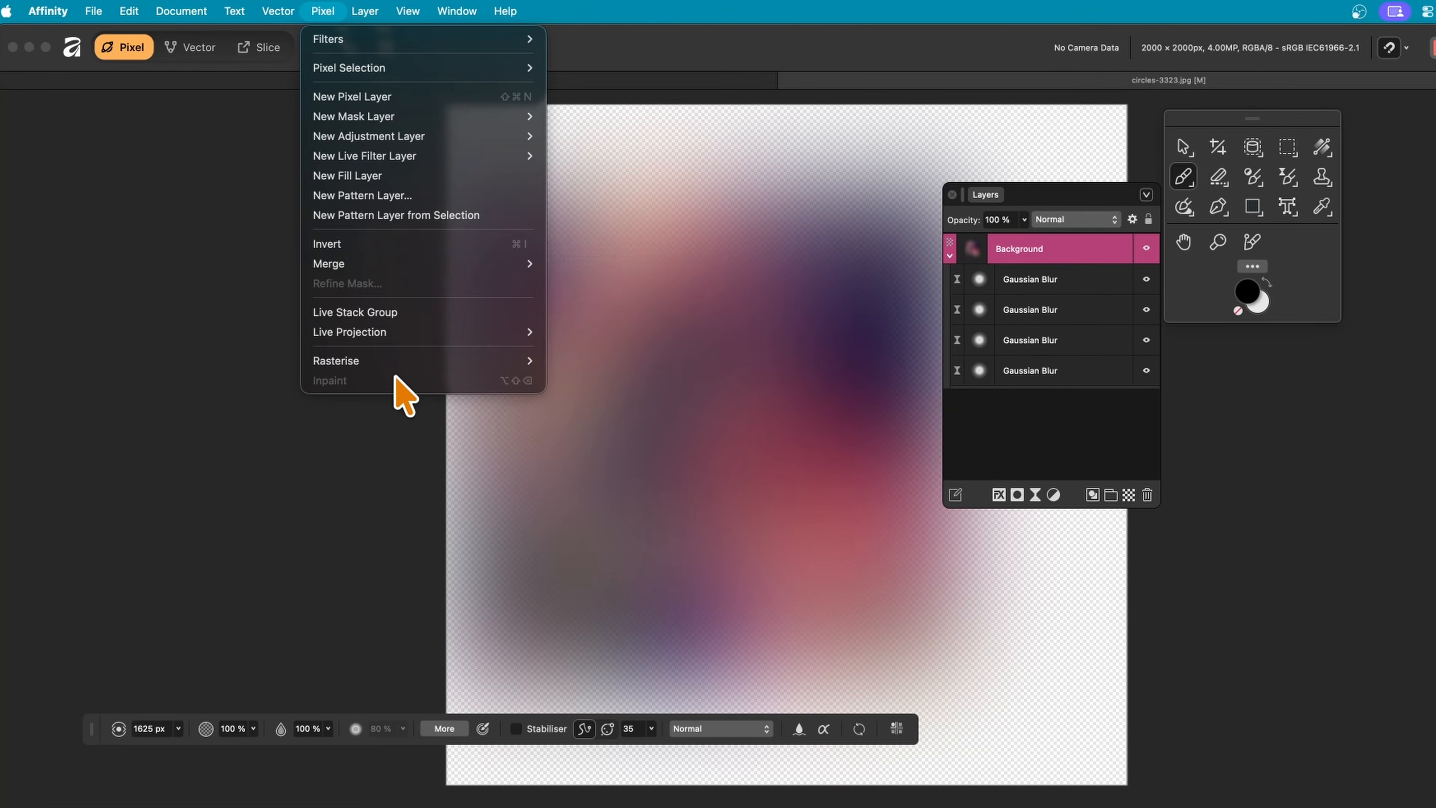
{"action": "mouse_move", "coordinate": [403, 365]}
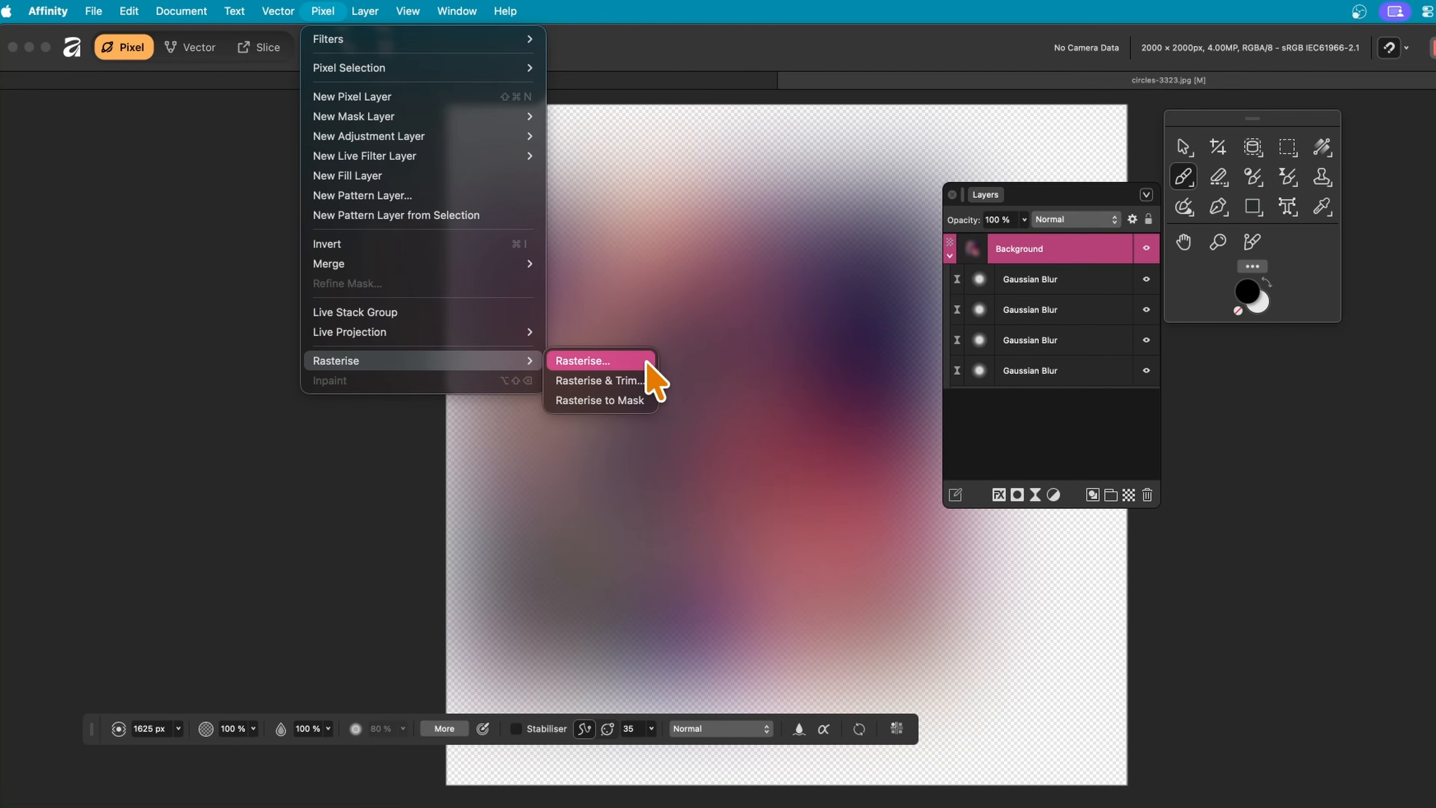
{"action": "left_click", "coordinate": [625, 382]}
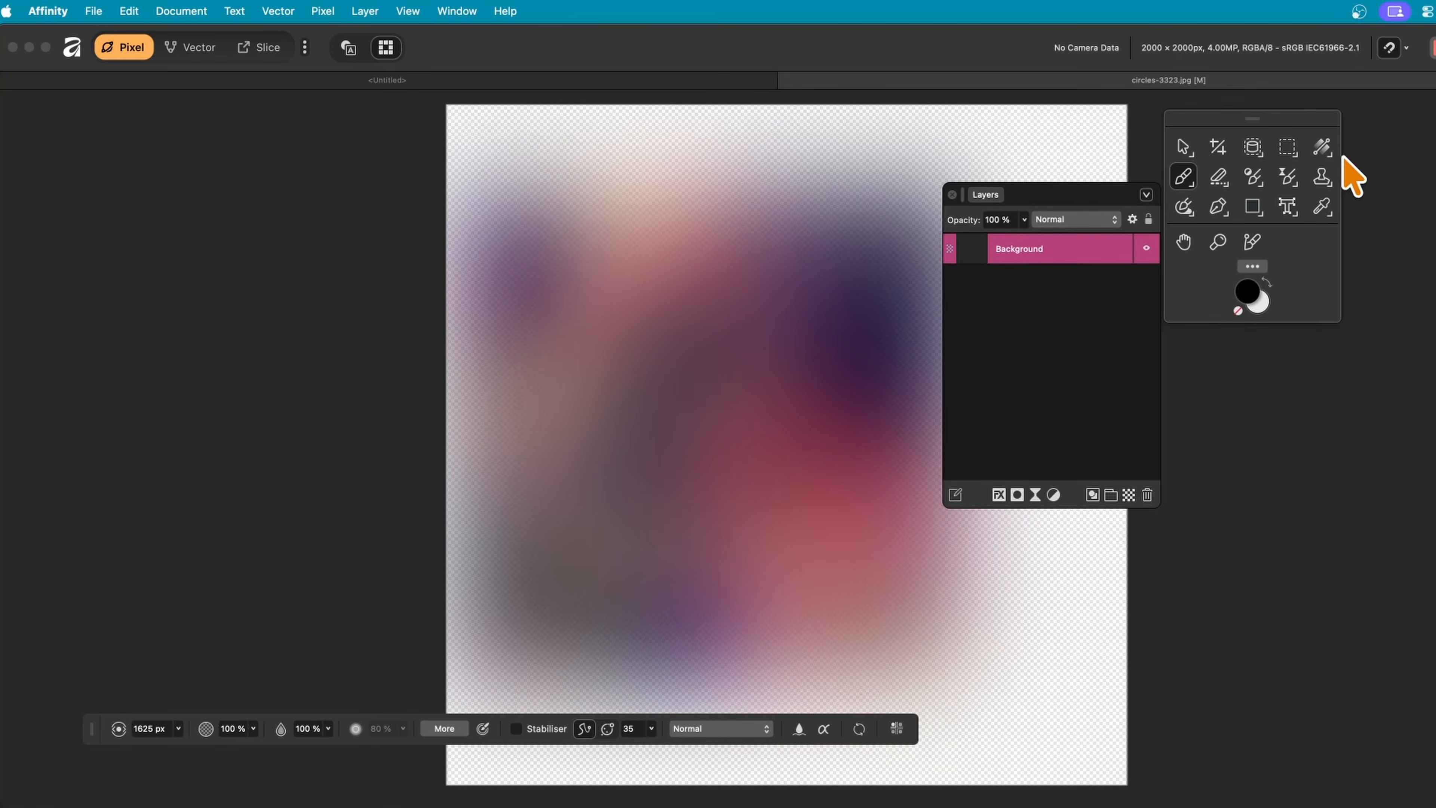
Step: Move the rasterised Background layer slightly down and to the right on the canvas
{"action": "left_click", "coordinate": [1184, 148]}
{"action": "left_click_drag", "start_coordinate": [677, 422], "coordinate": [706, 452]}
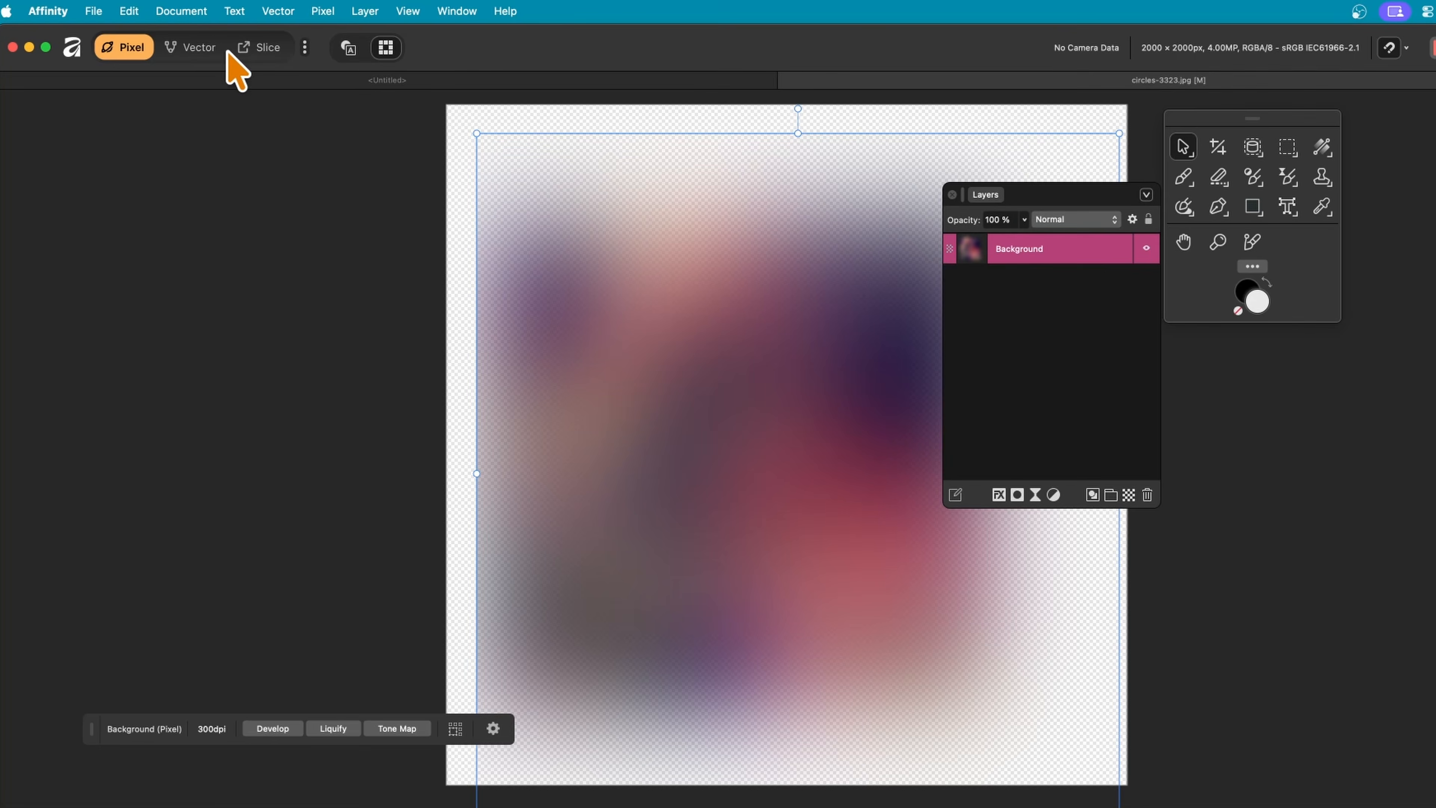
Step: Compare the regular filter categories, including the Colours filters, with the categories offered for new live filter layers
{"action": "left_click", "coordinate": [327, 10]}
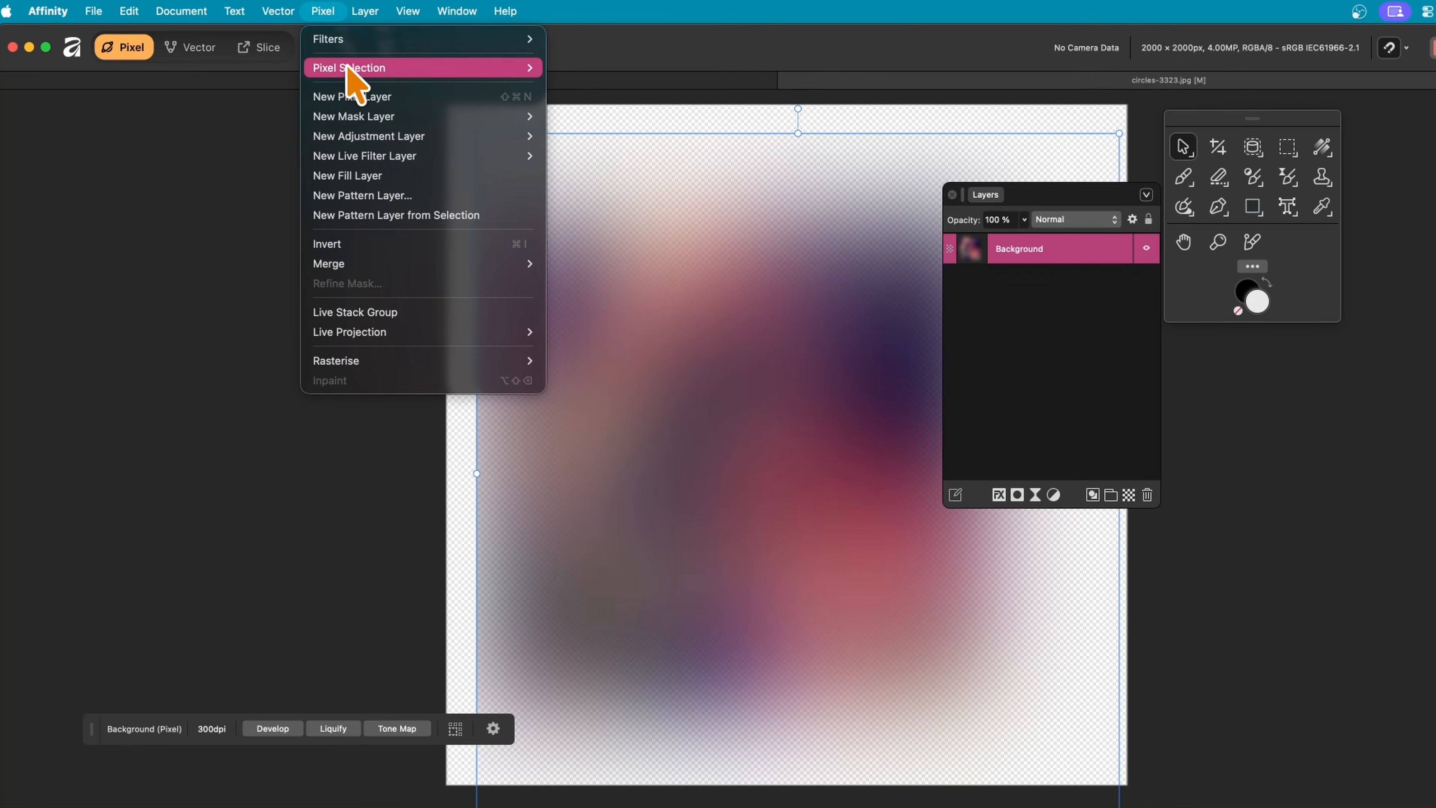
{"action": "mouse_move", "coordinate": [356, 46]}
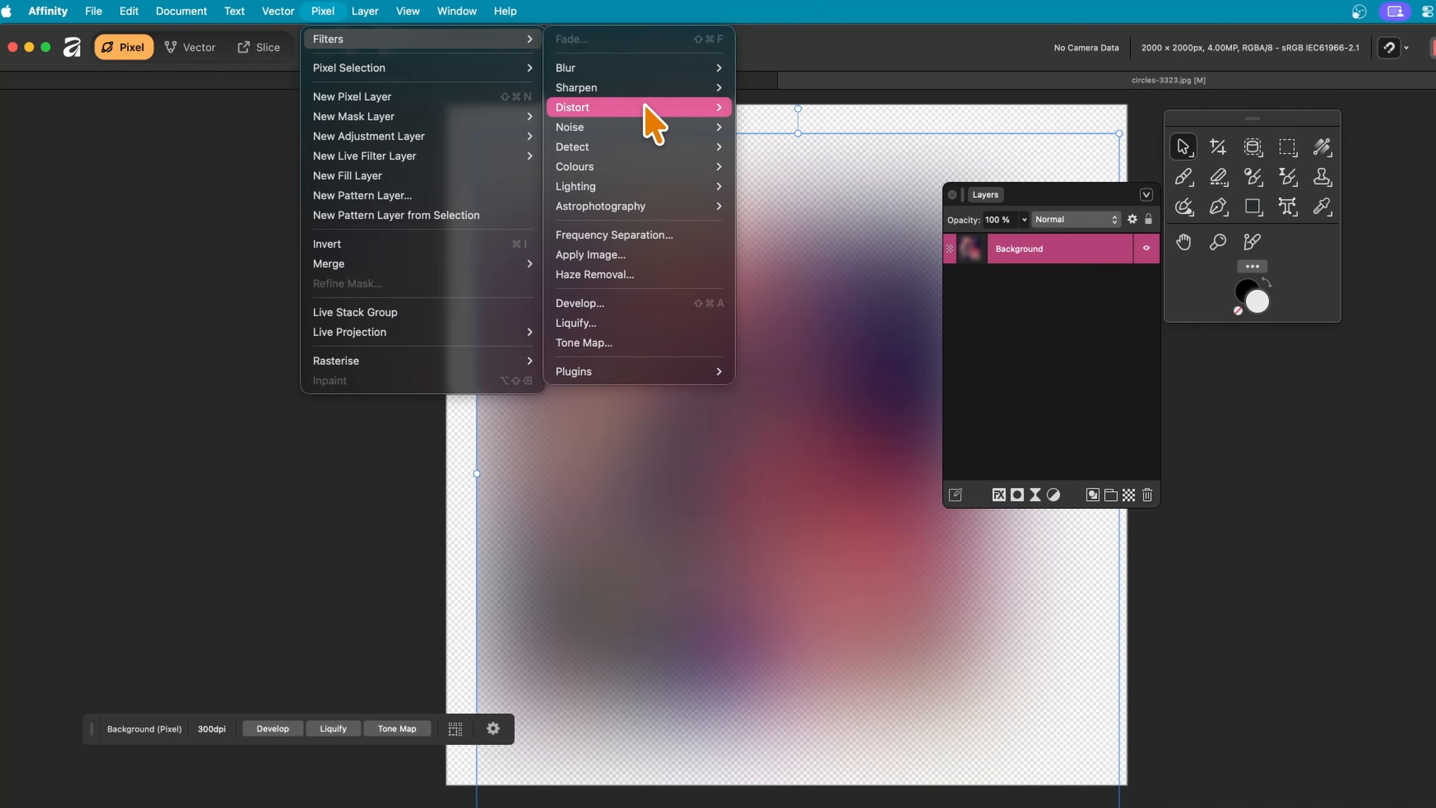
{"action": "mouse_move", "coordinate": [384, 141]}
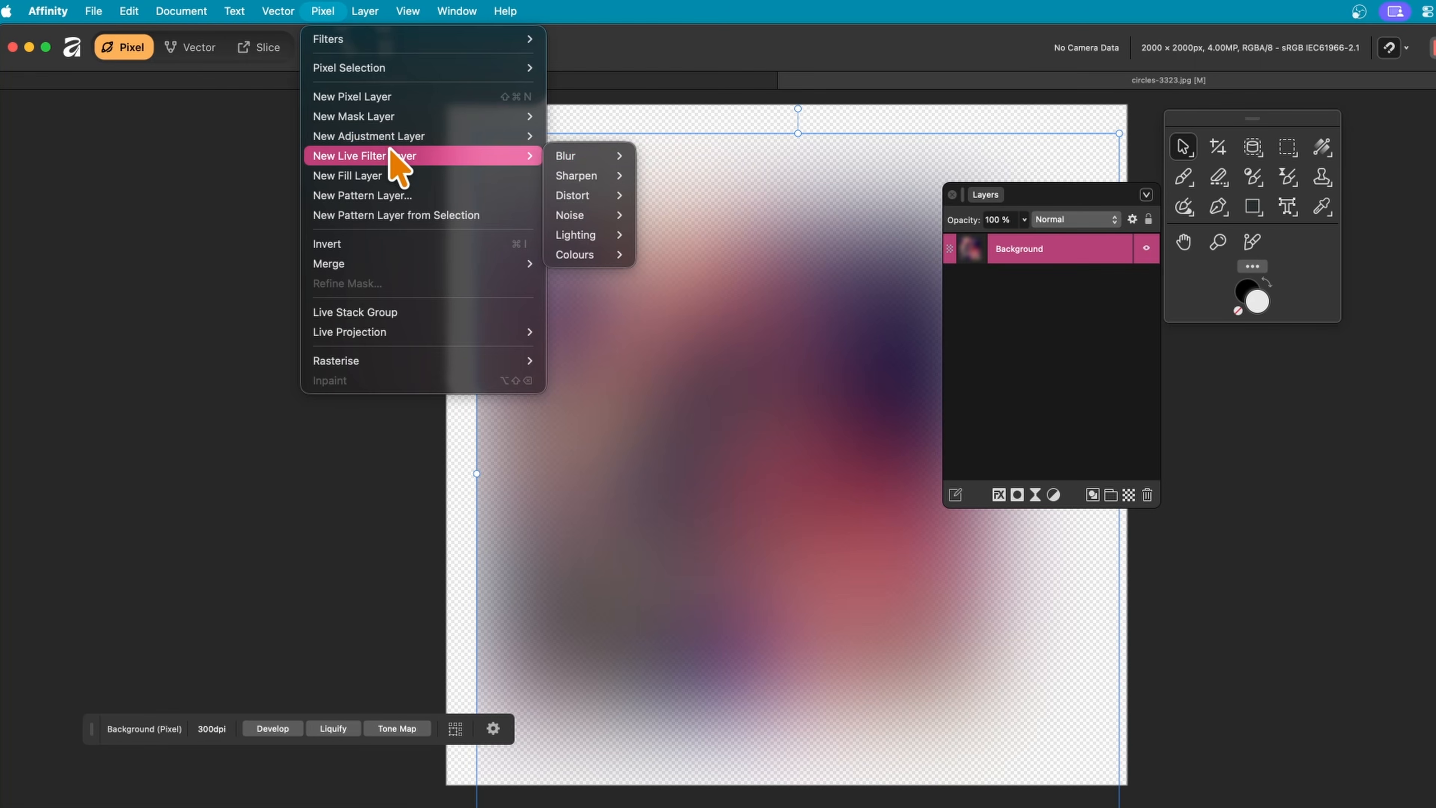
{"action": "mouse_move", "coordinate": [607, 165]}
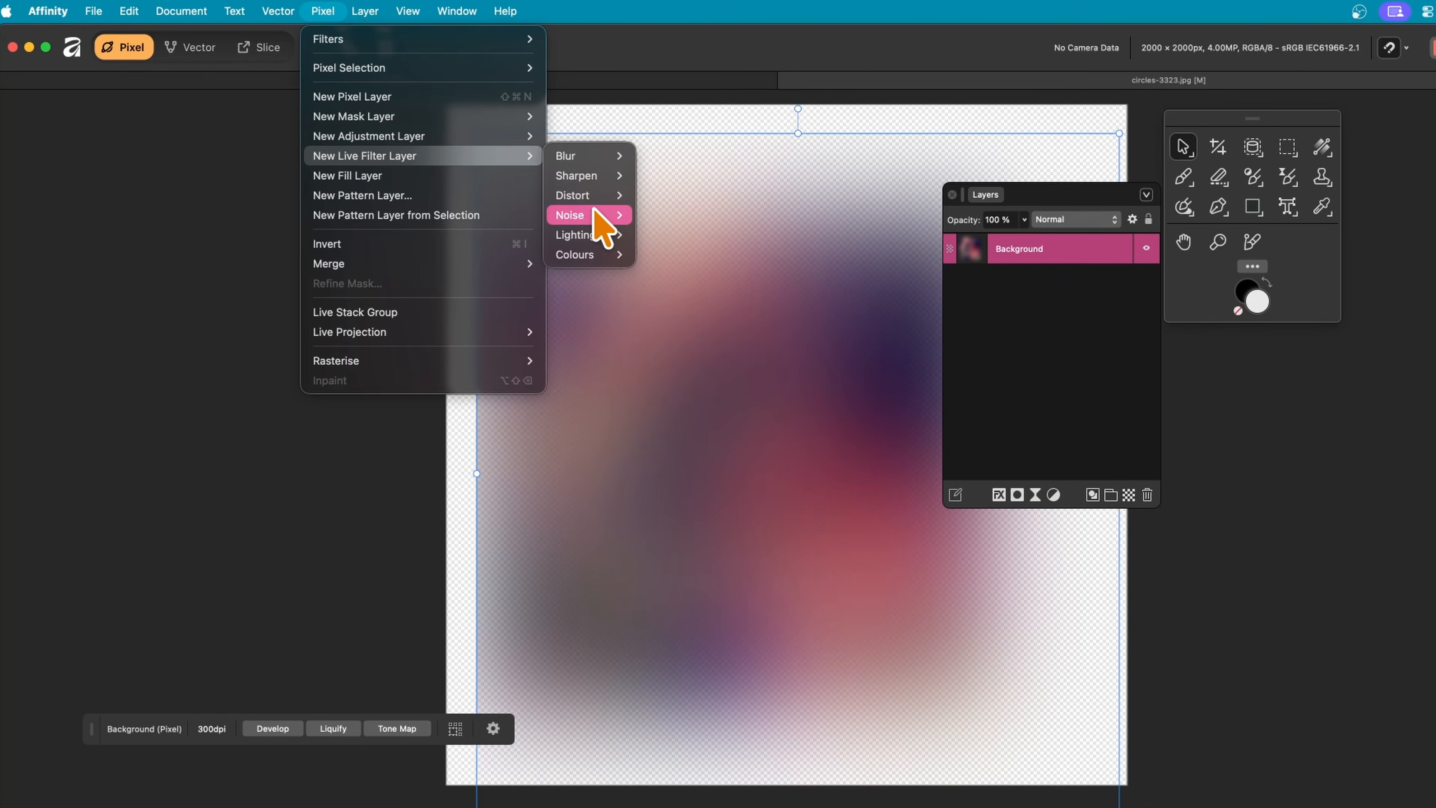
{"action": "mouse_move", "coordinate": [590, 261]}
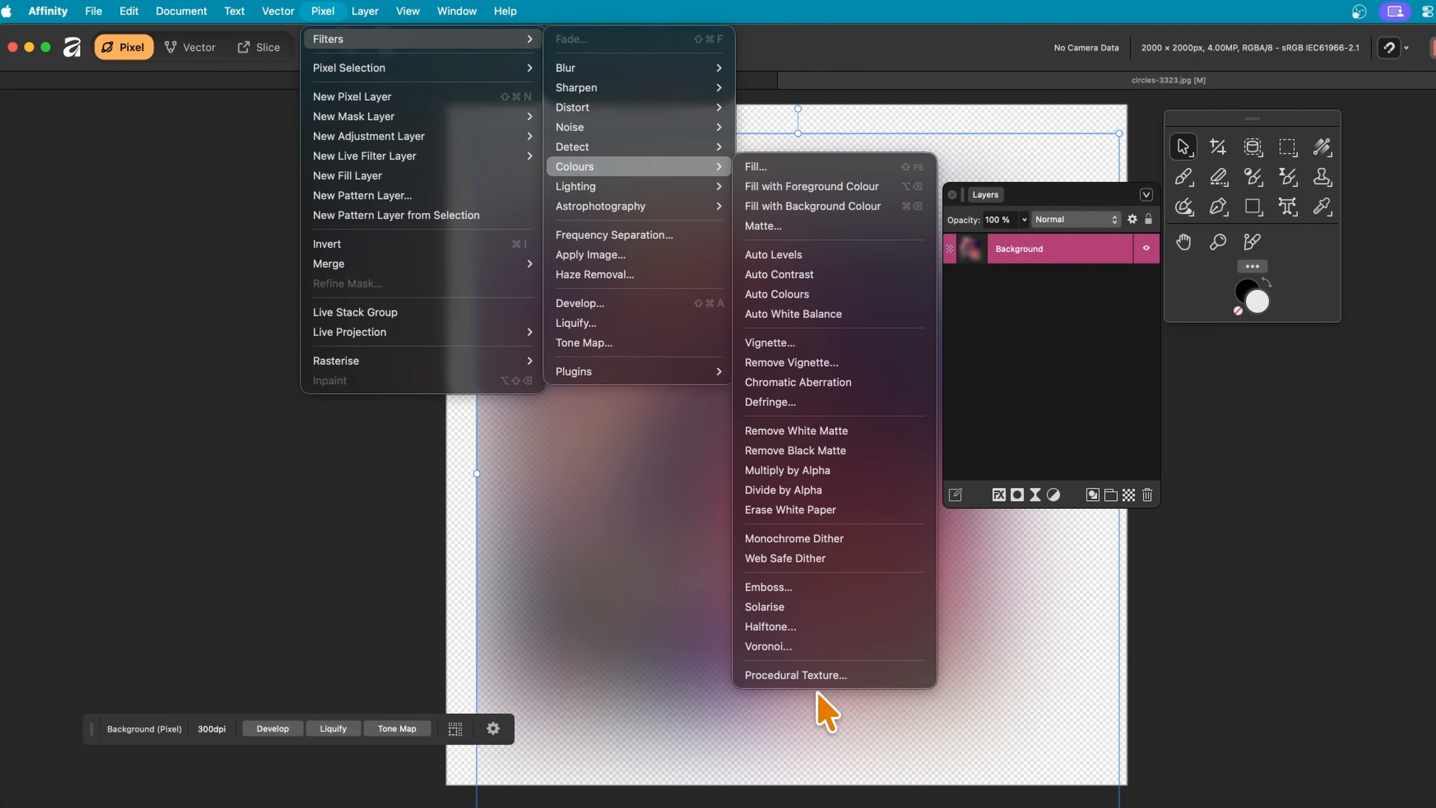
{"action": "left_click", "coordinate": [533, 539]}
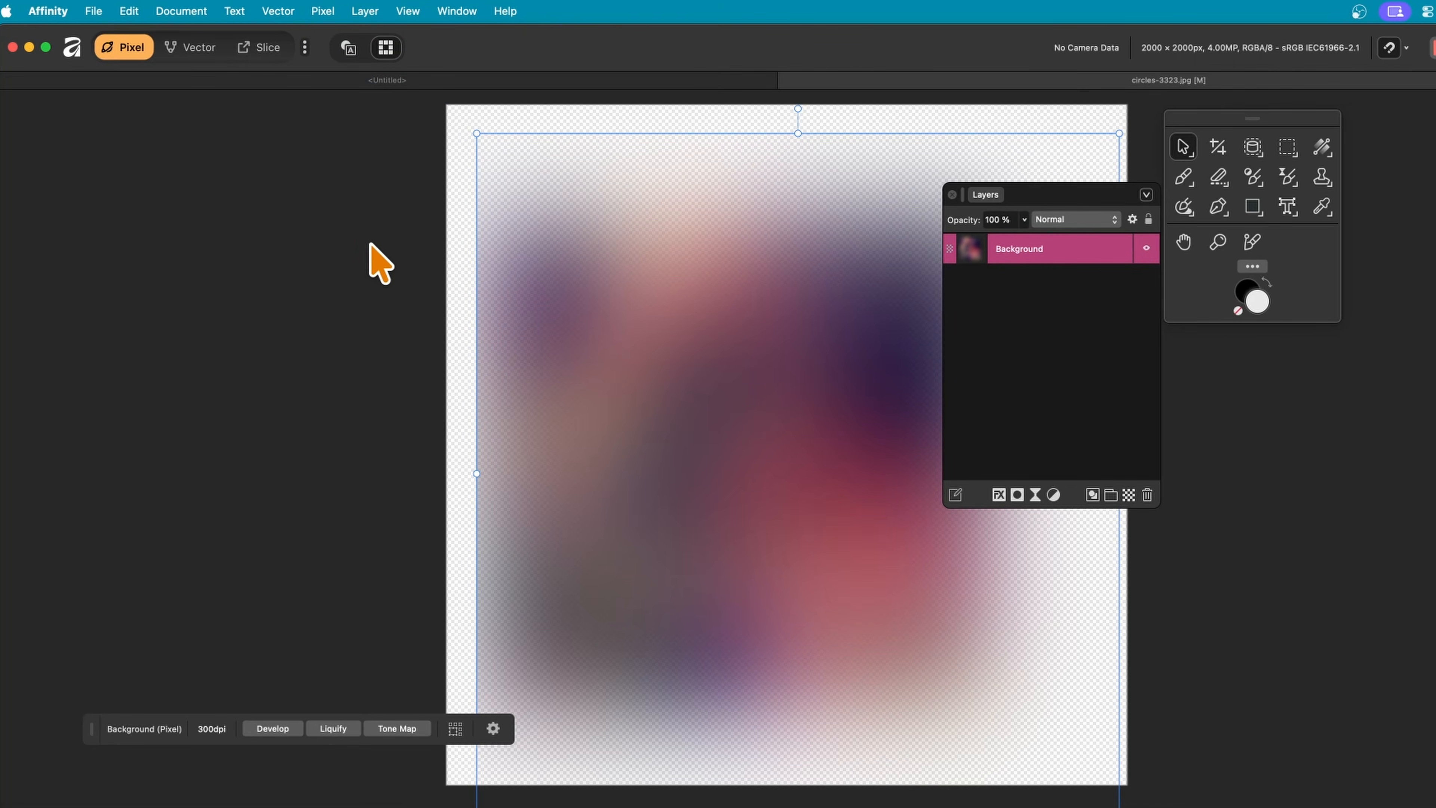